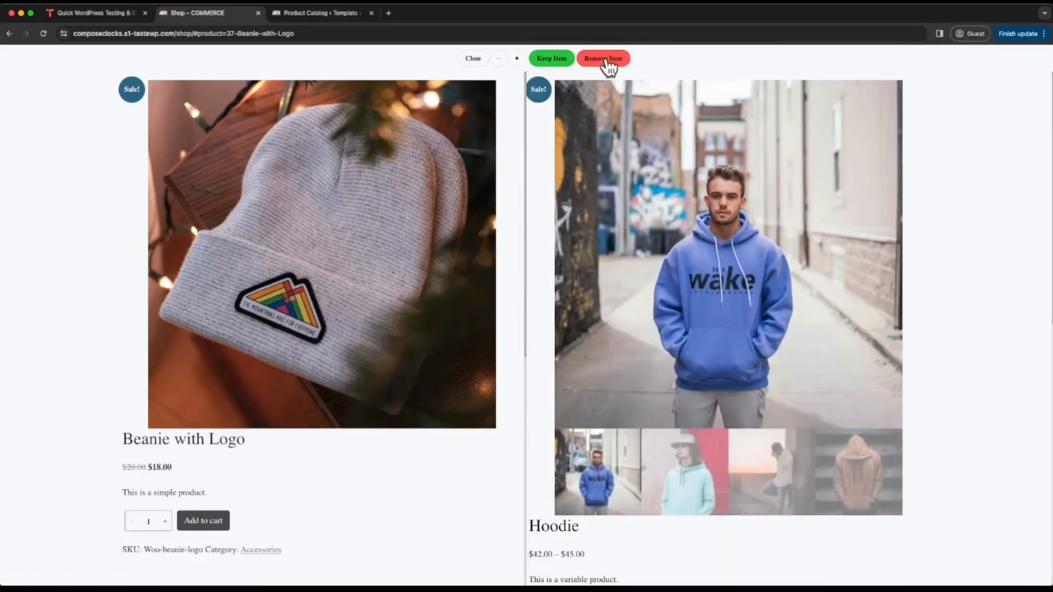
- Minimize the product comparison view and look through the shop's product grid
left_click(499, 60)
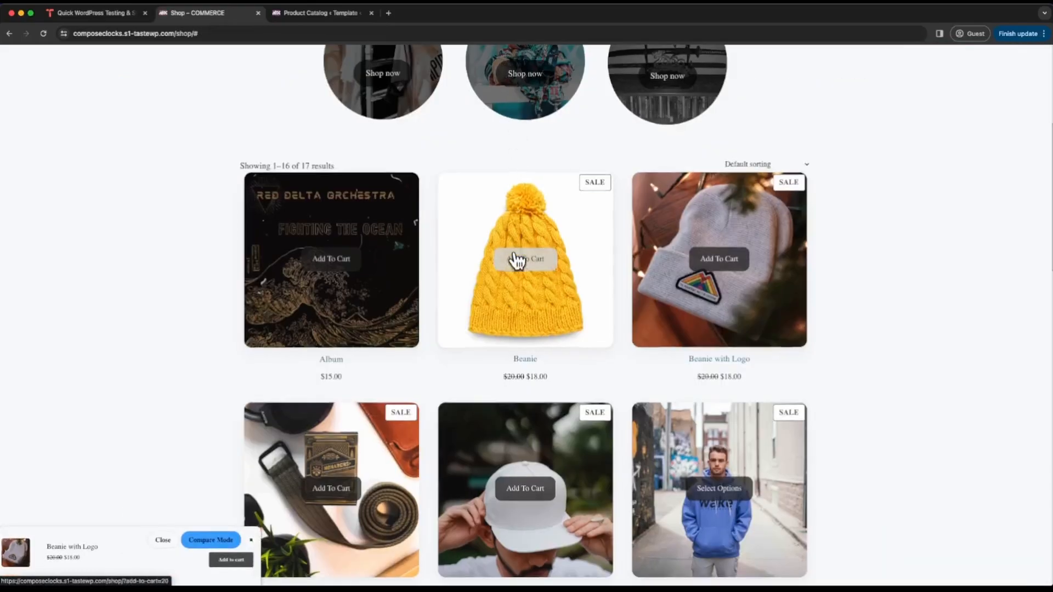
scroll(518, 261, "down", 5)
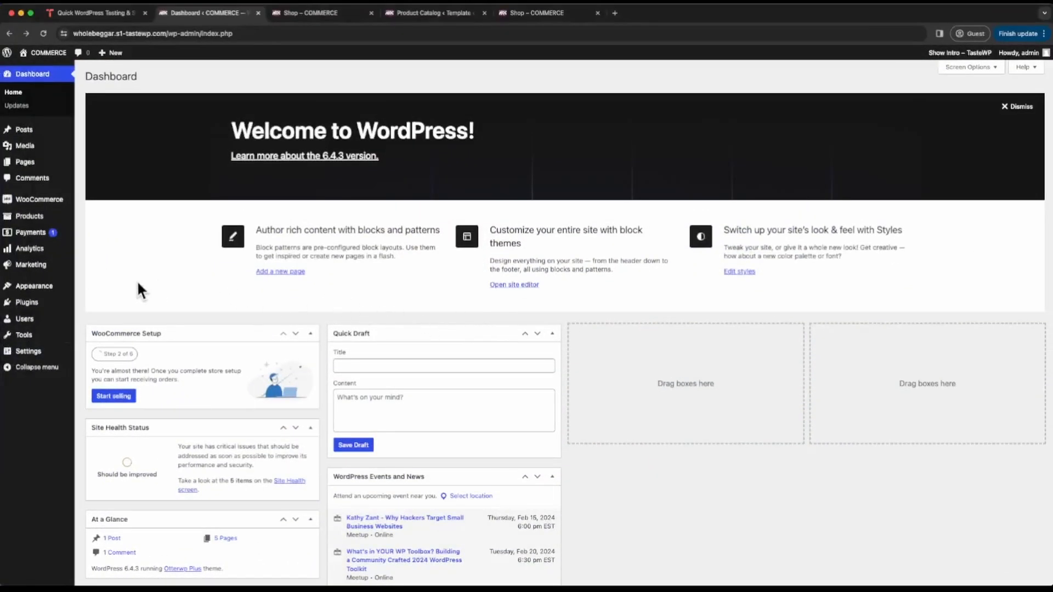
- Open the Header template part from the site editor's patterns for editing
mouse_move(43, 287)
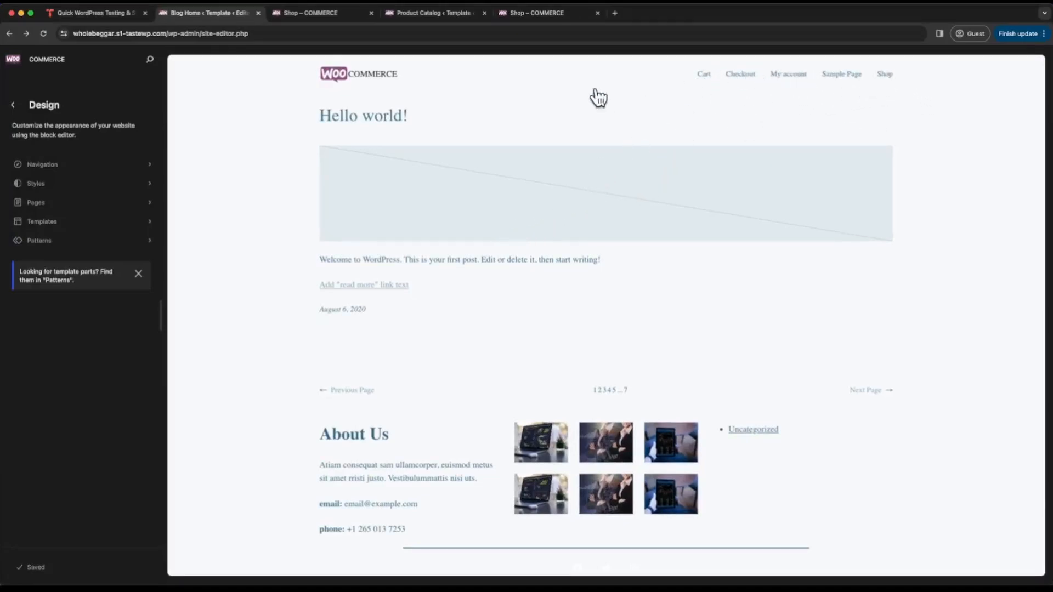
left_click(40, 244)
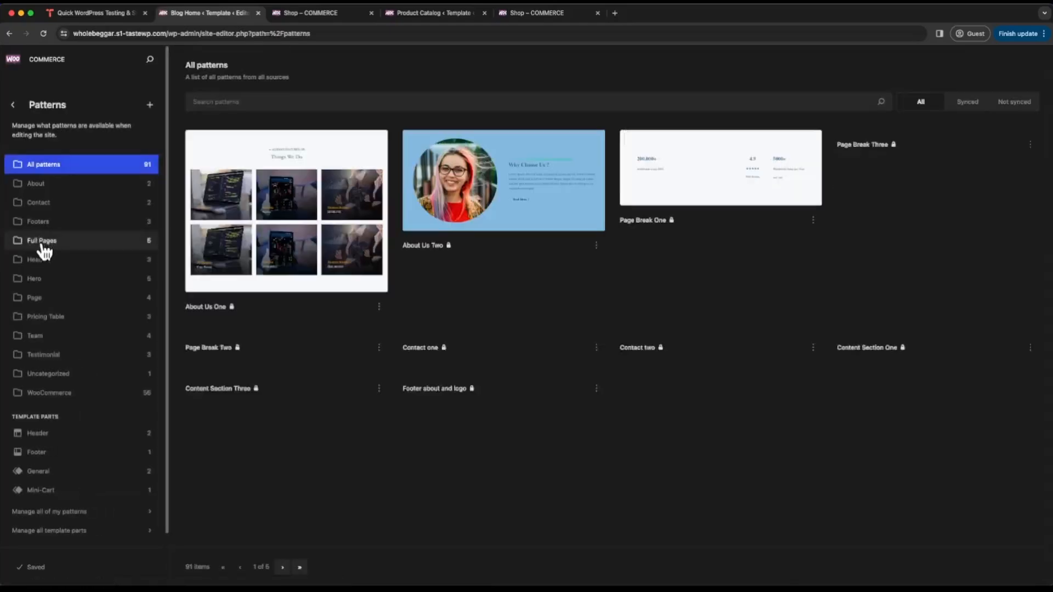
scroll(55, 426, "down", 1)
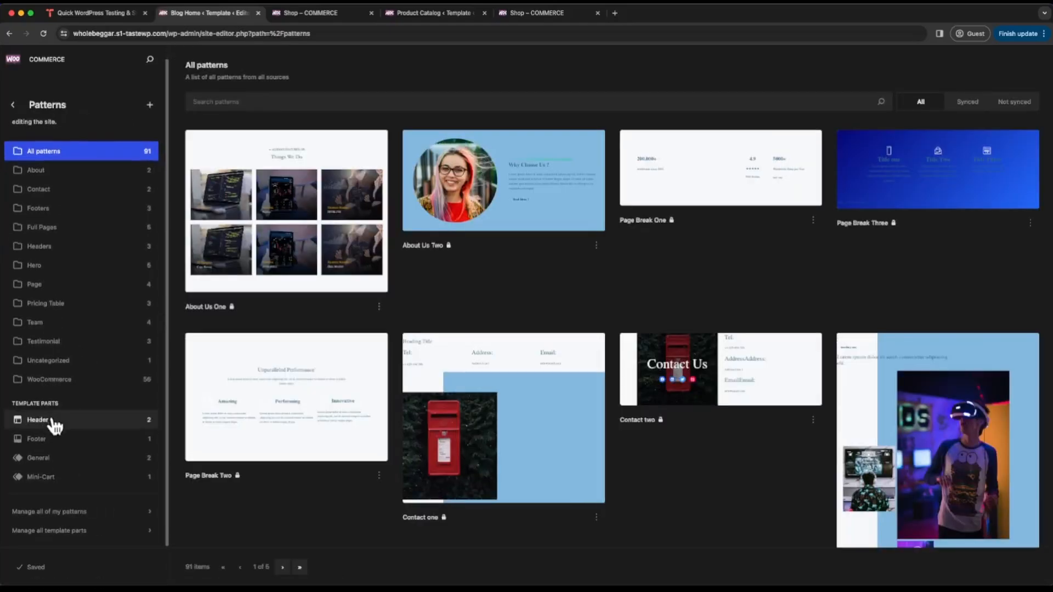
left_click(53, 419)
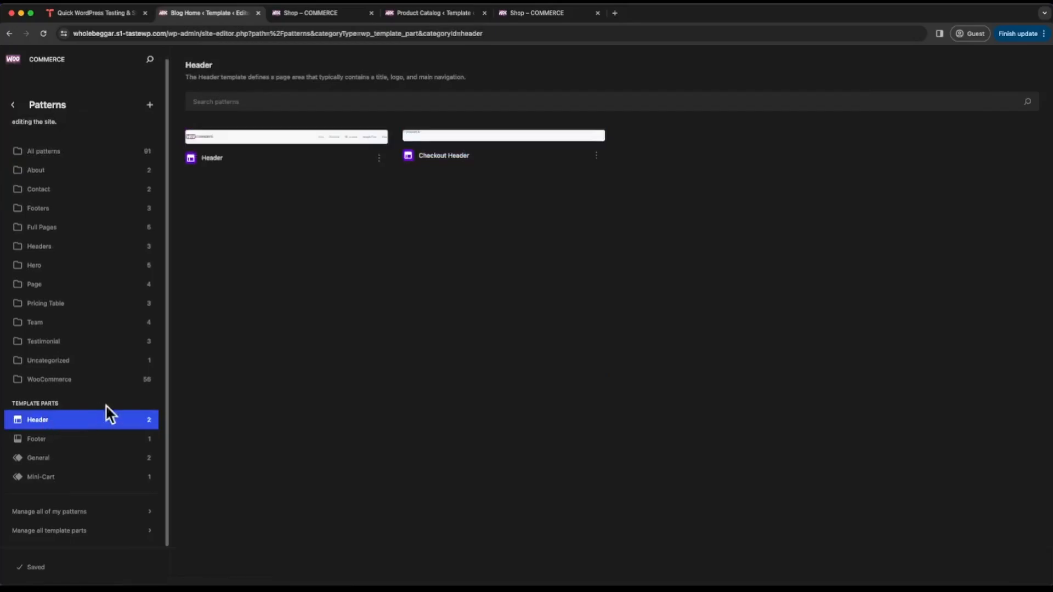
left_click(285, 144)
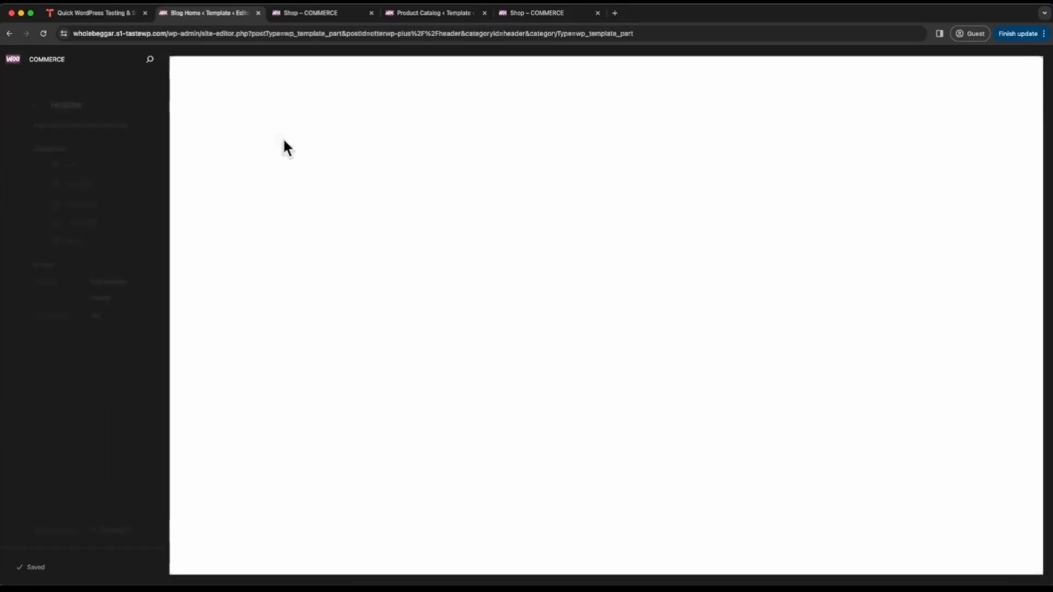
left_click(593, 92)
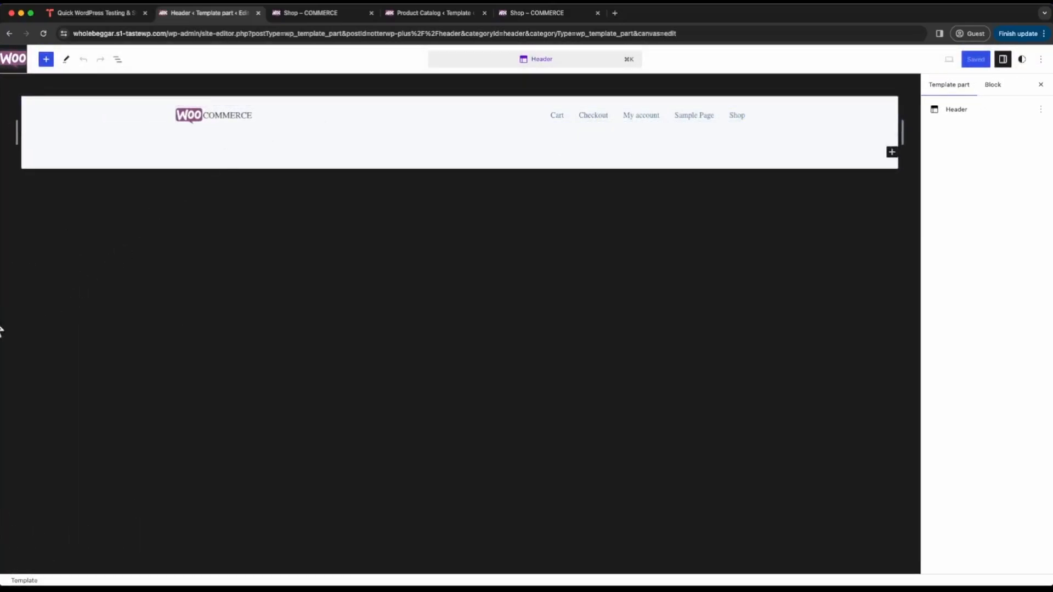
- Insert a Row block in the header between the site logo and the navigation menu
left_click(443, 114)
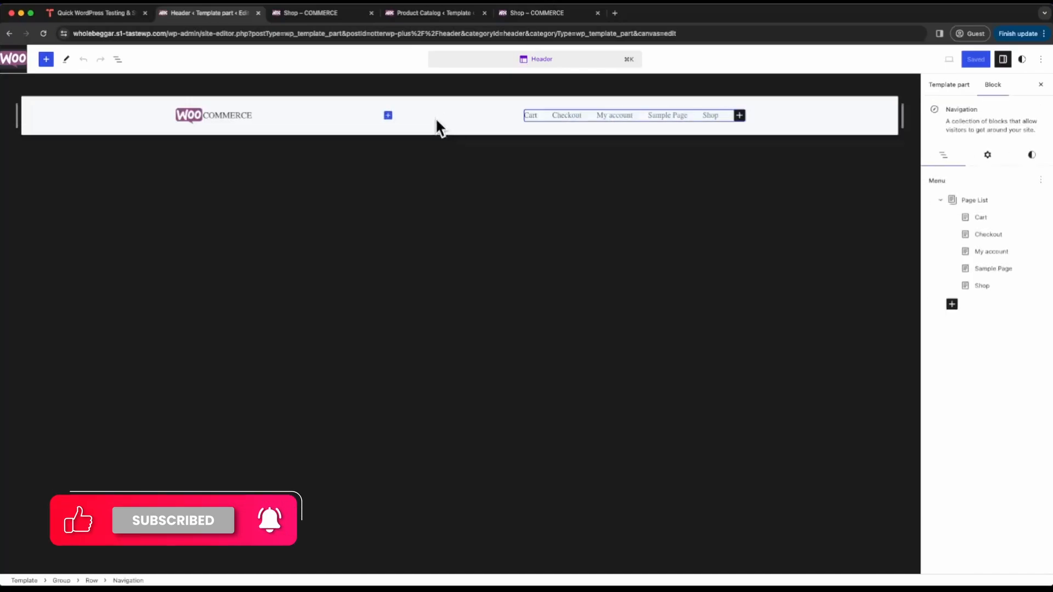
left_click(388, 116)
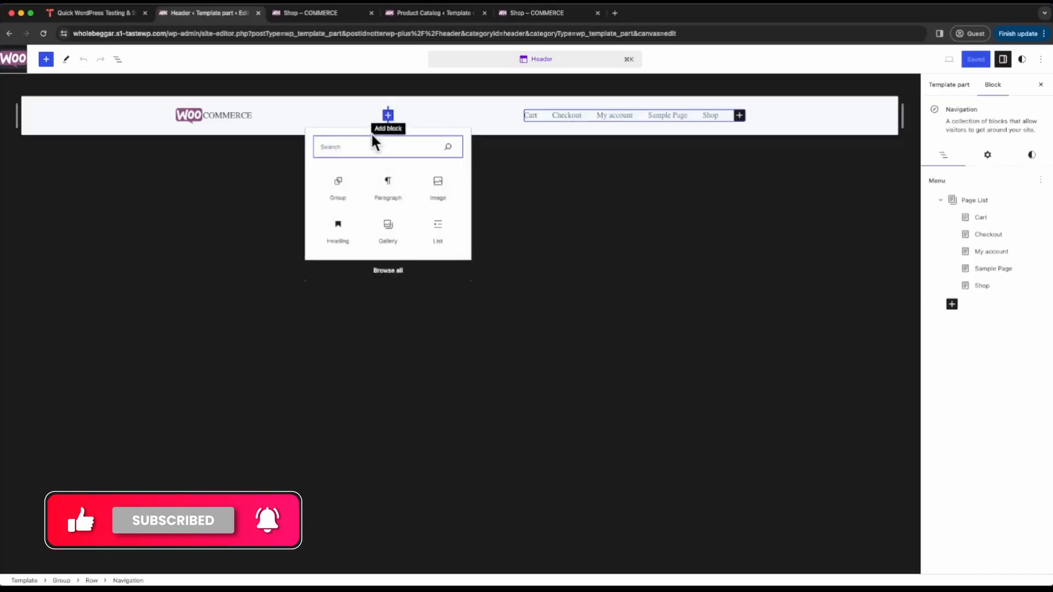
type("row")
left_click(342, 189)
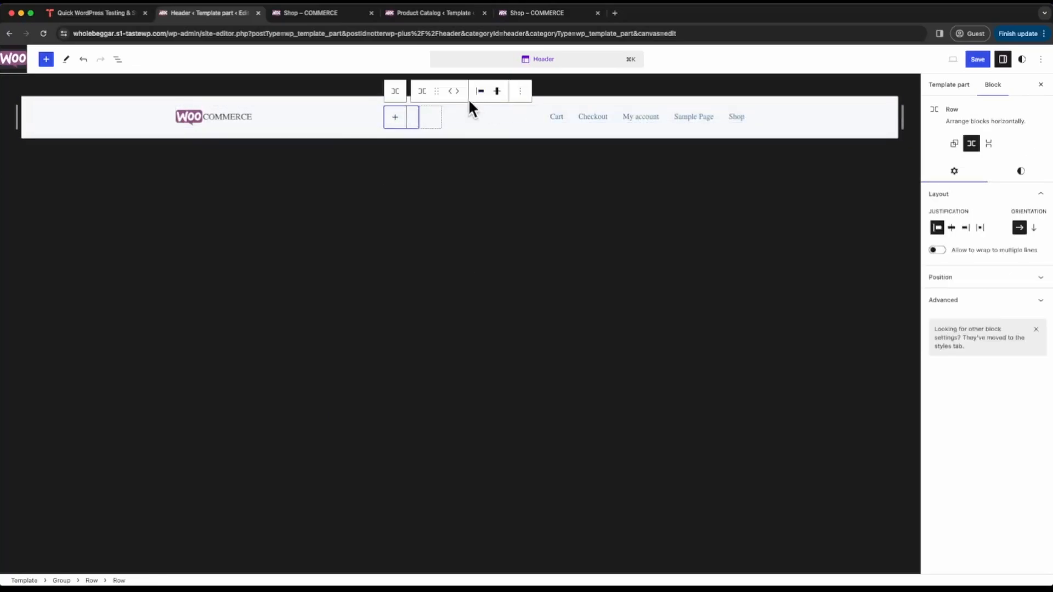
- Move the Navigation block into the new row
left_click(670, 107)
left_click(594, 110)
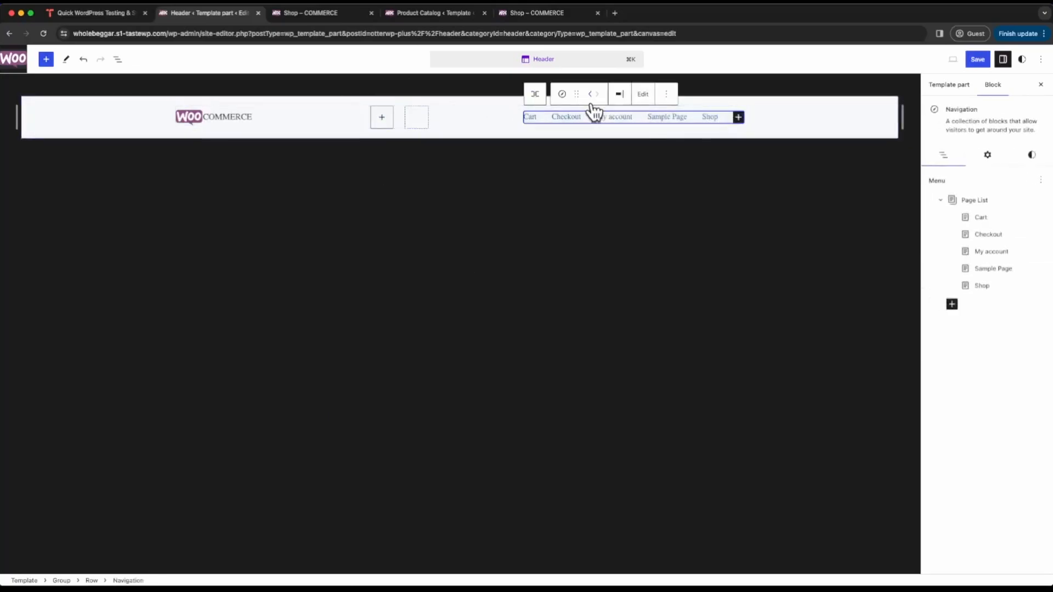
left_click_drag(576, 95, 380, 111)
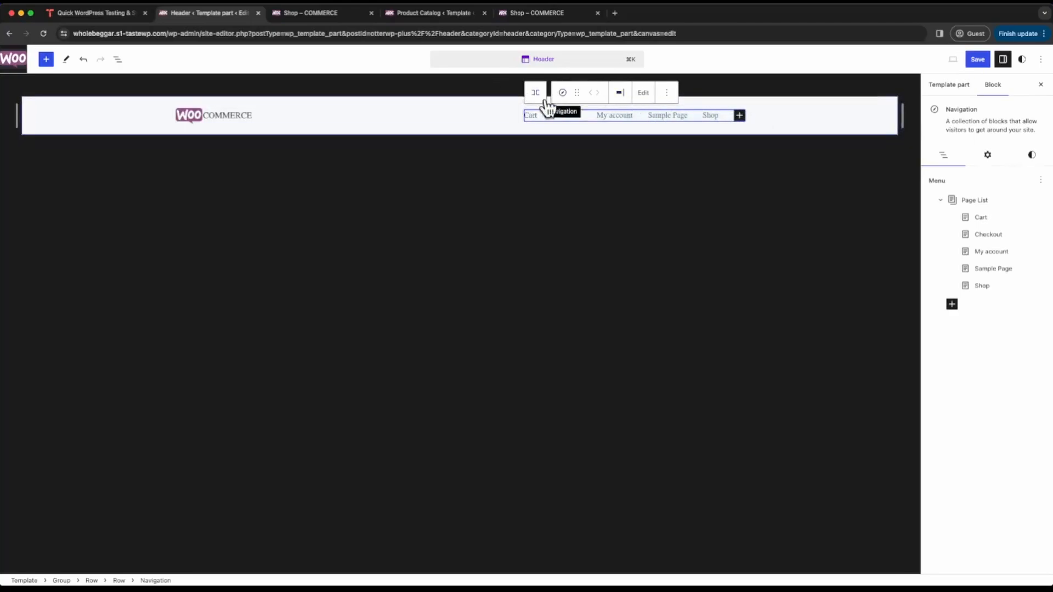
- Add the WooCommerce Mini-Cart block after the navigation menu and enable its total price display
left_click(47, 60)
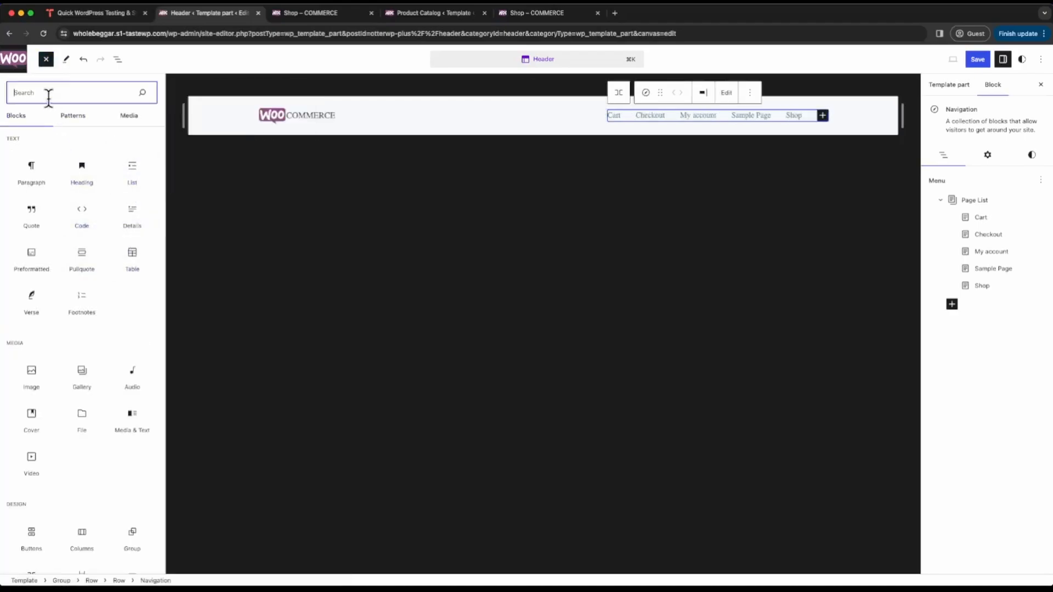
type("min")
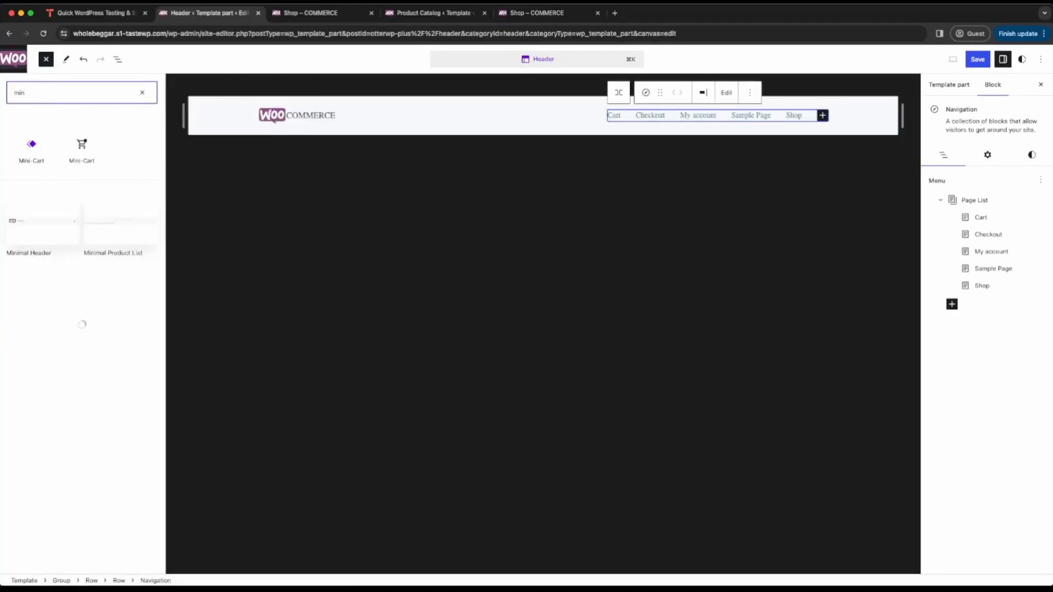
mouse_move(85, 167)
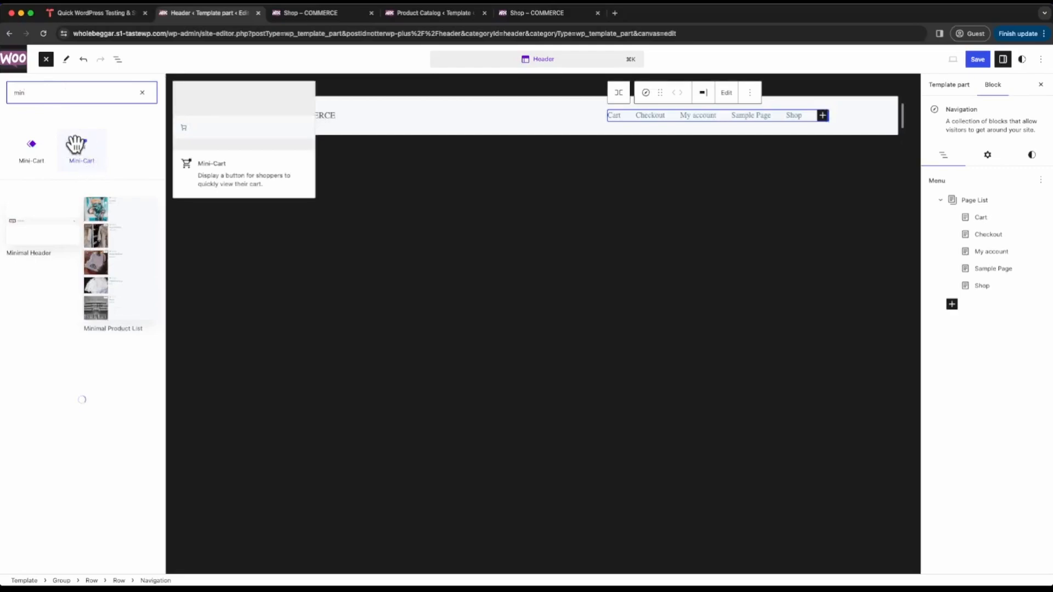
left_click(86, 151)
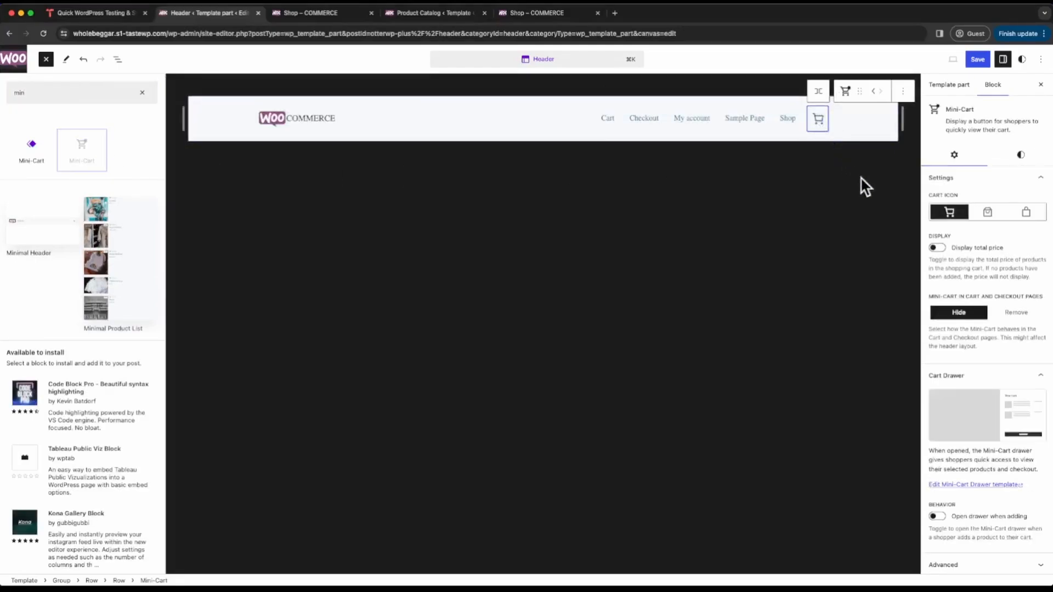
left_click(938, 249)
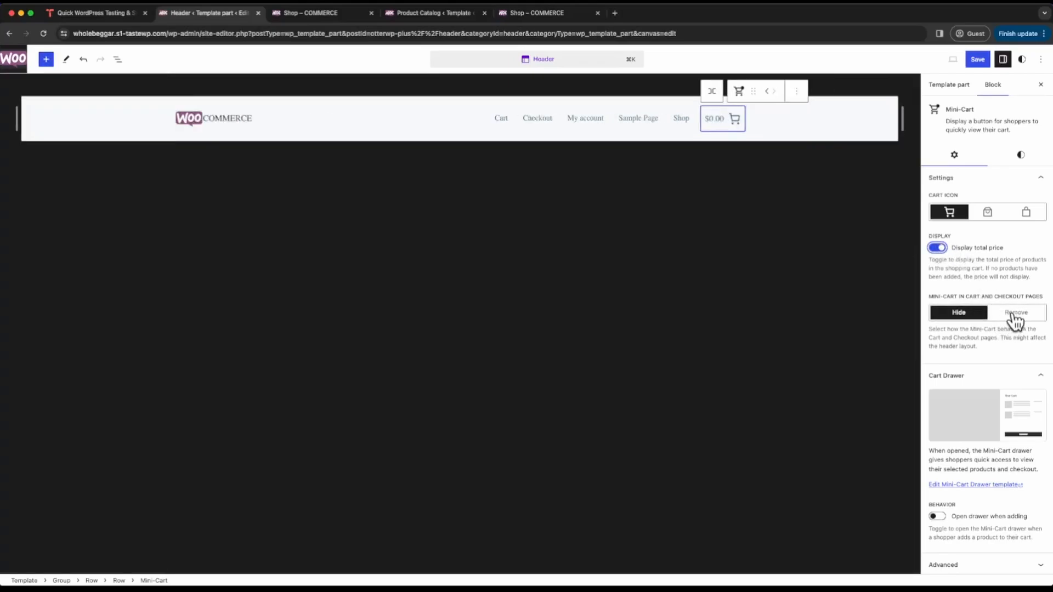
- Try the two alternative Mini-Cart icons and return to the shopping cart icon
left_click(989, 214)
left_click(1021, 215)
left_click(987, 214)
left_click(952, 215)
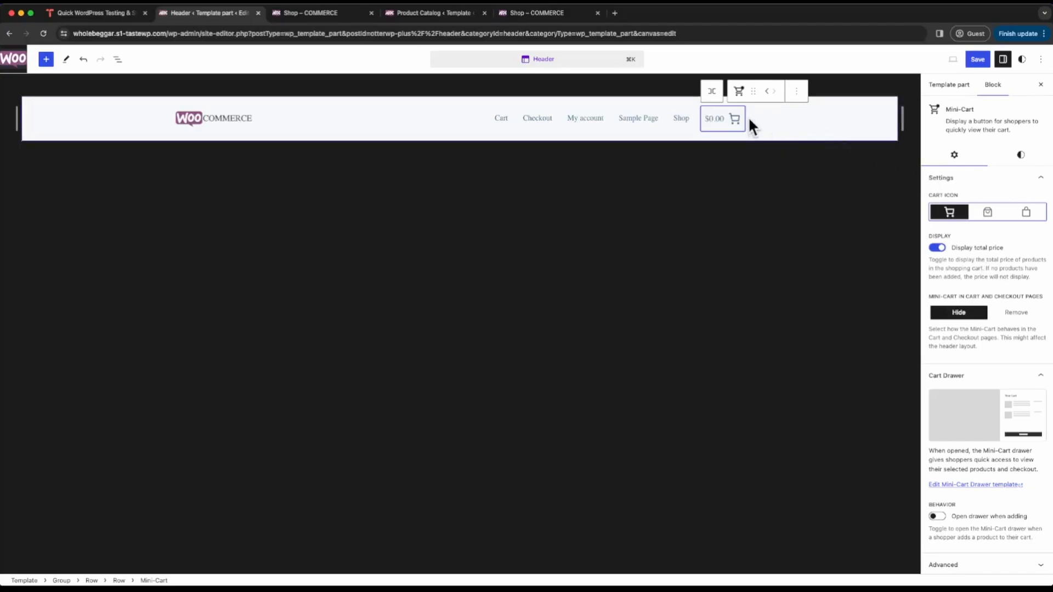
- Set the Mini-Cart's price, icon and product count colors to the theme's black (Secondary)
left_click(1022, 156)
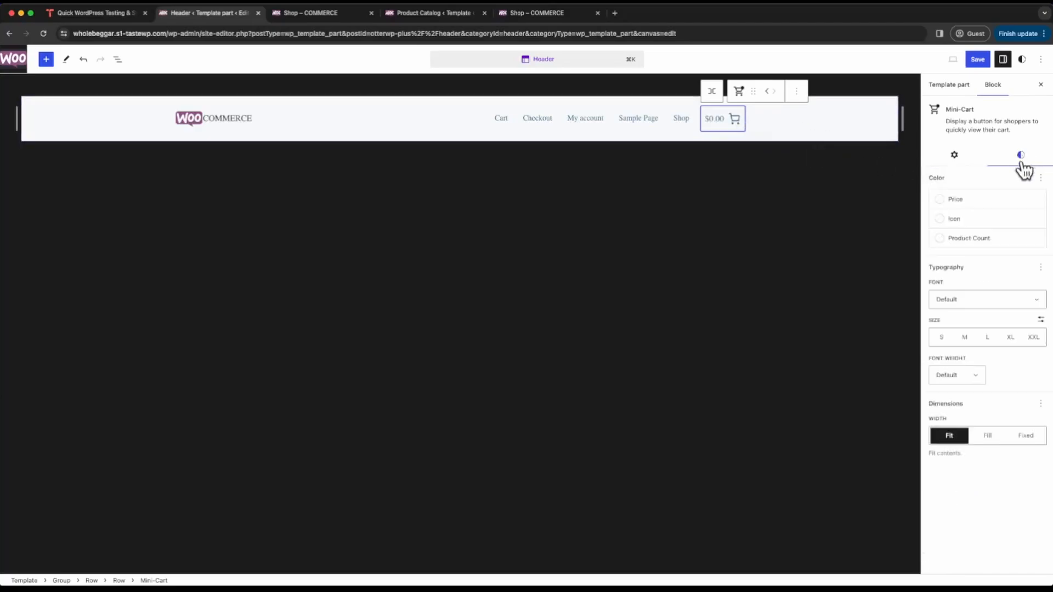
left_click(961, 203)
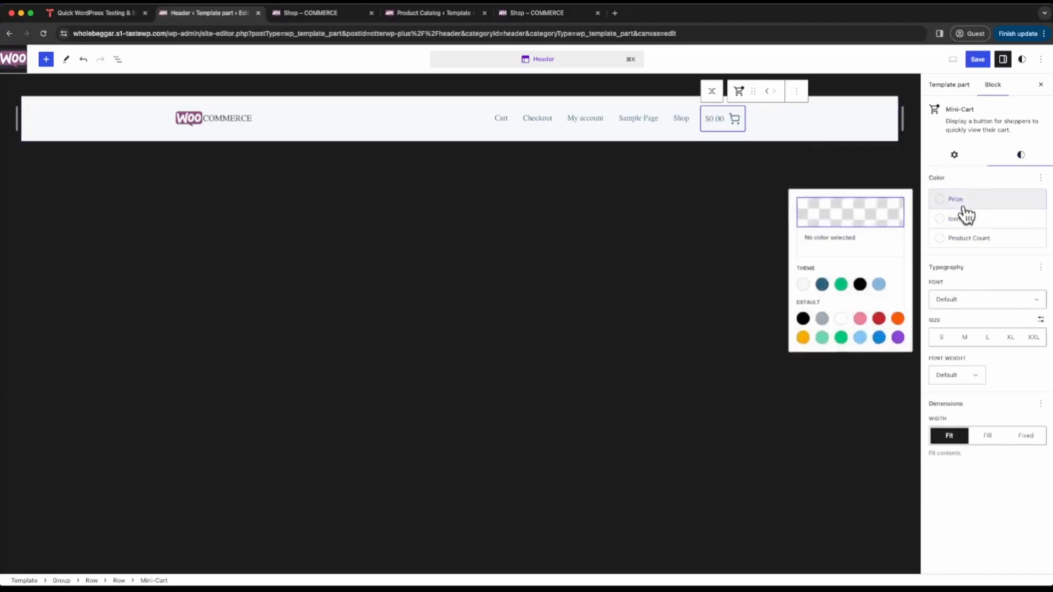
left_click(859, 285)
left_click(971, 219)
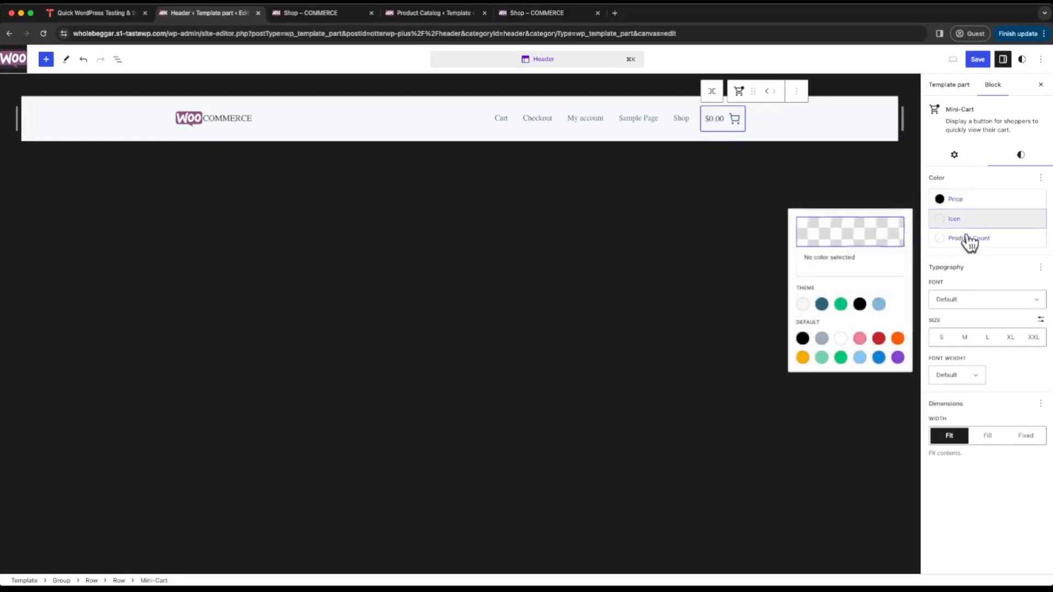
left_click(860, 304)
left_click(971, 238)
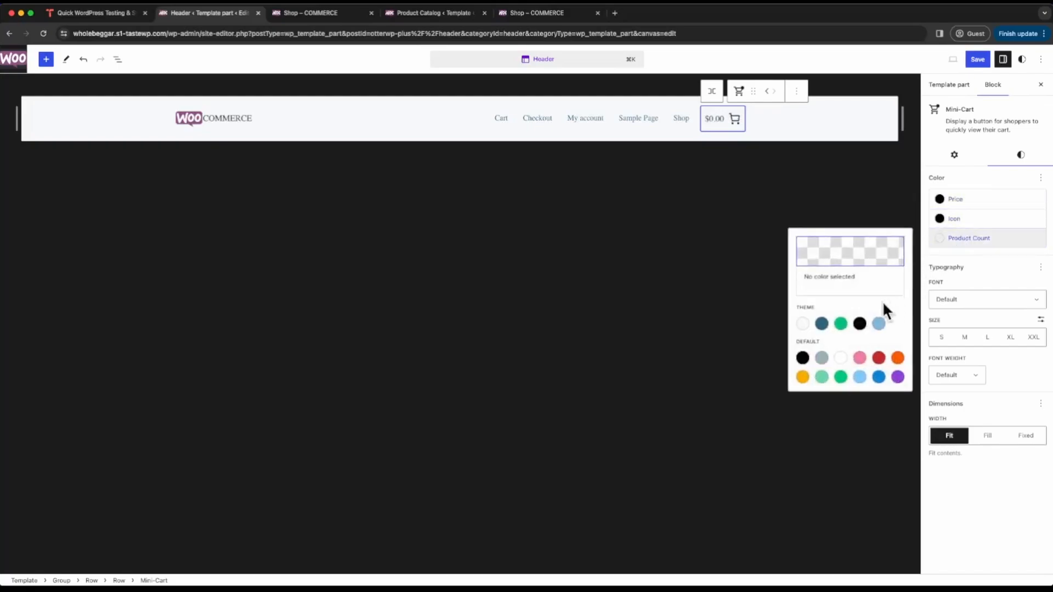
left_click(860, 324)
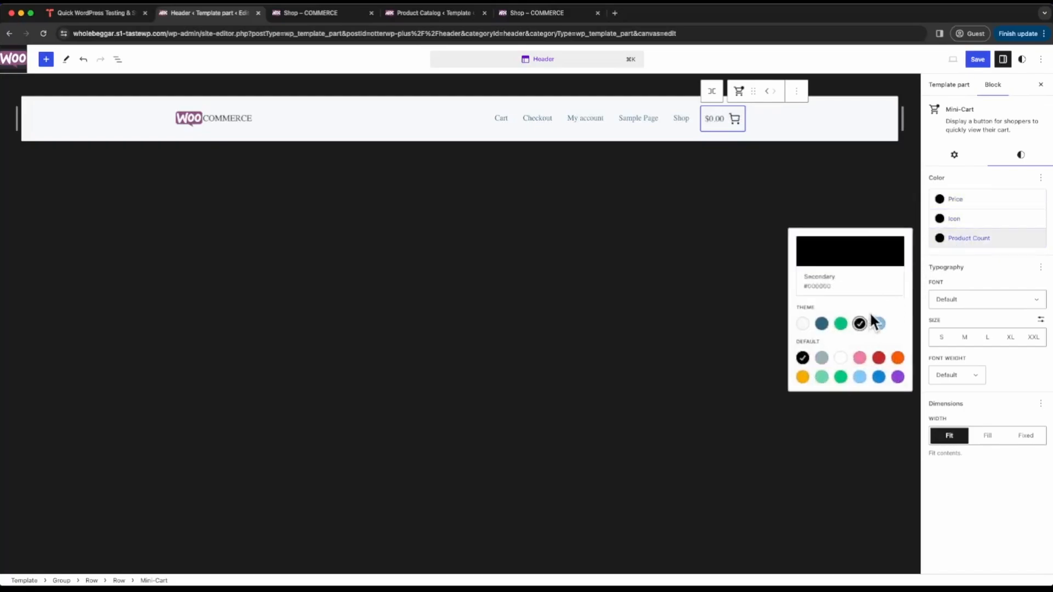
- Set the Navigation block's text color to the theme's black (Secondary) and its font size to Medium
left_click(680, 118)
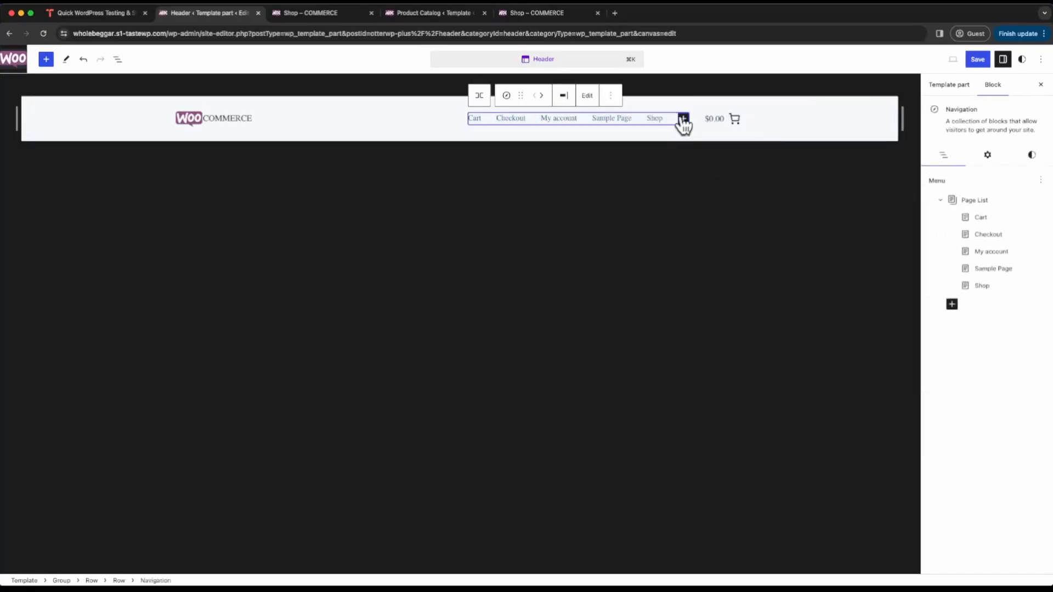
left_click(1032, 155)
left_click(957, 202)
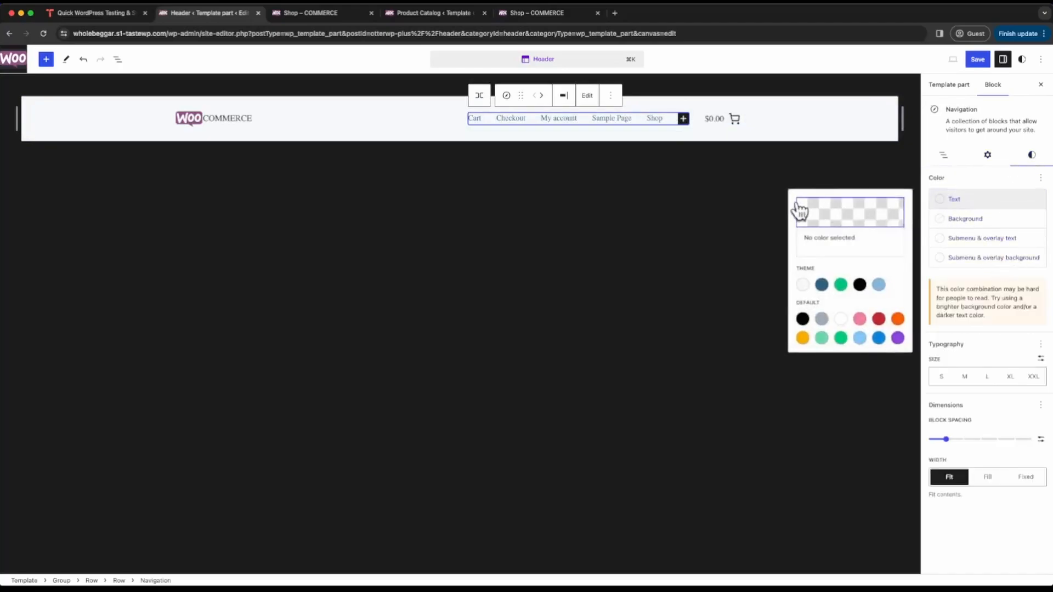
left_click(860, 284)
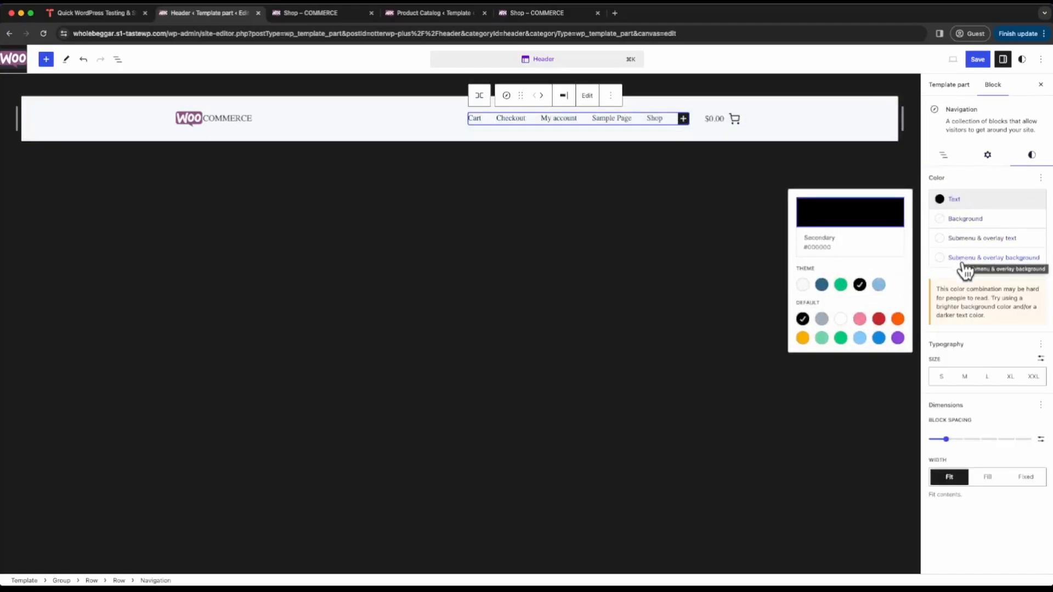
left_click(965, 378)
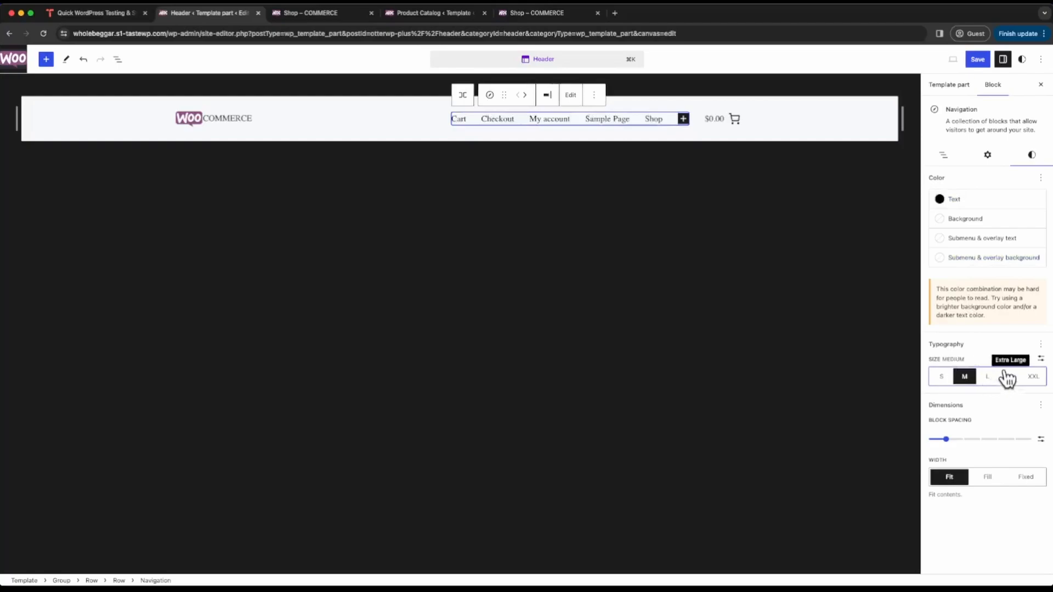
- Enable the letter case option for the Navigation block's typography and set it to uppercase
left_click(1041, 344)
left_click(963, 509)
left_click(926, 417)
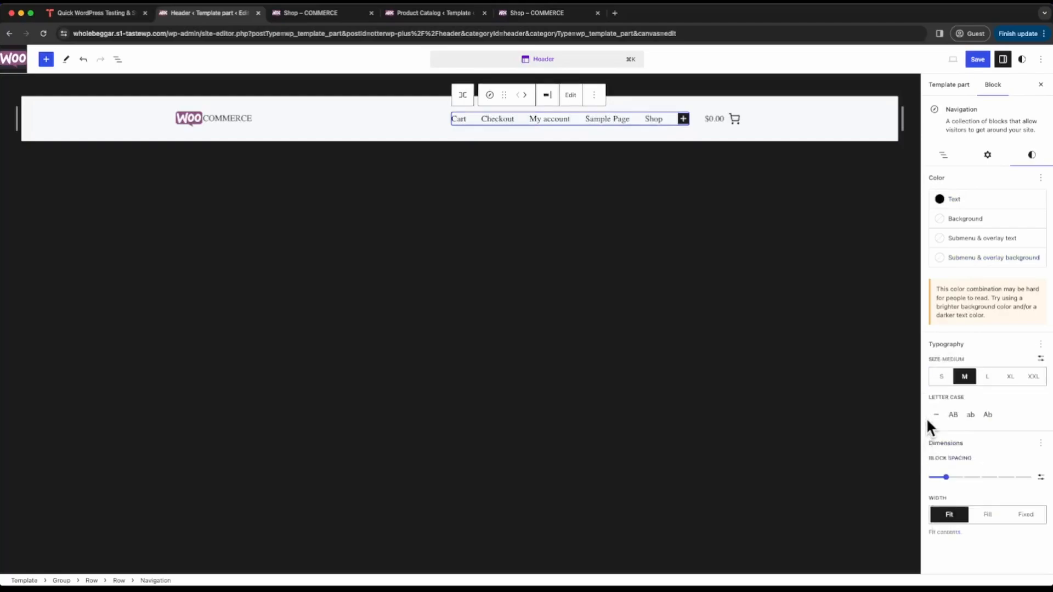
left_click(955, 416)
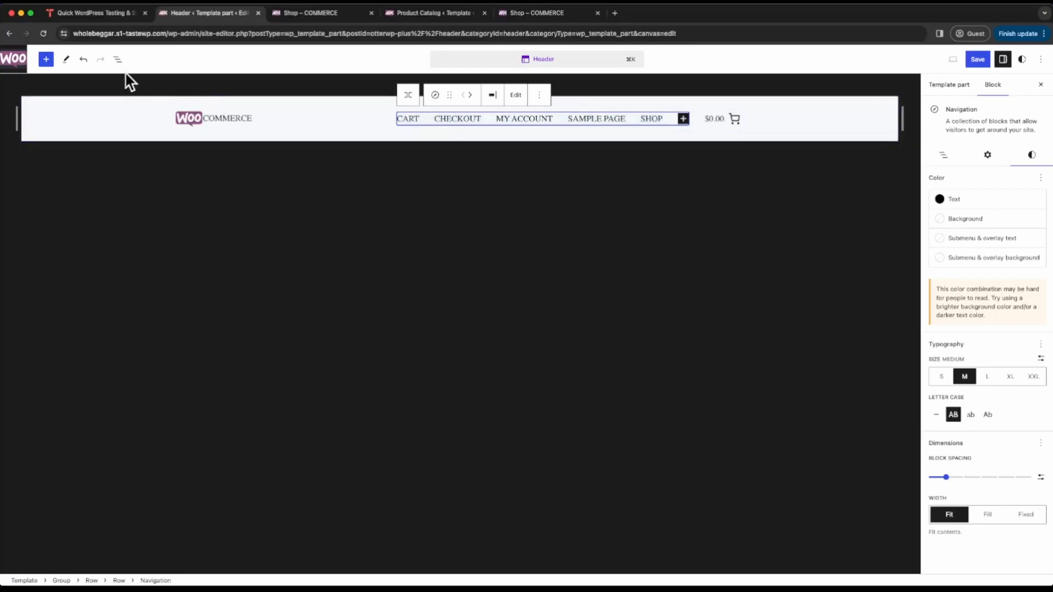
- Detach the navigation's page list from the published pages and display the Navigation block's style settings
left_click(116, 61)
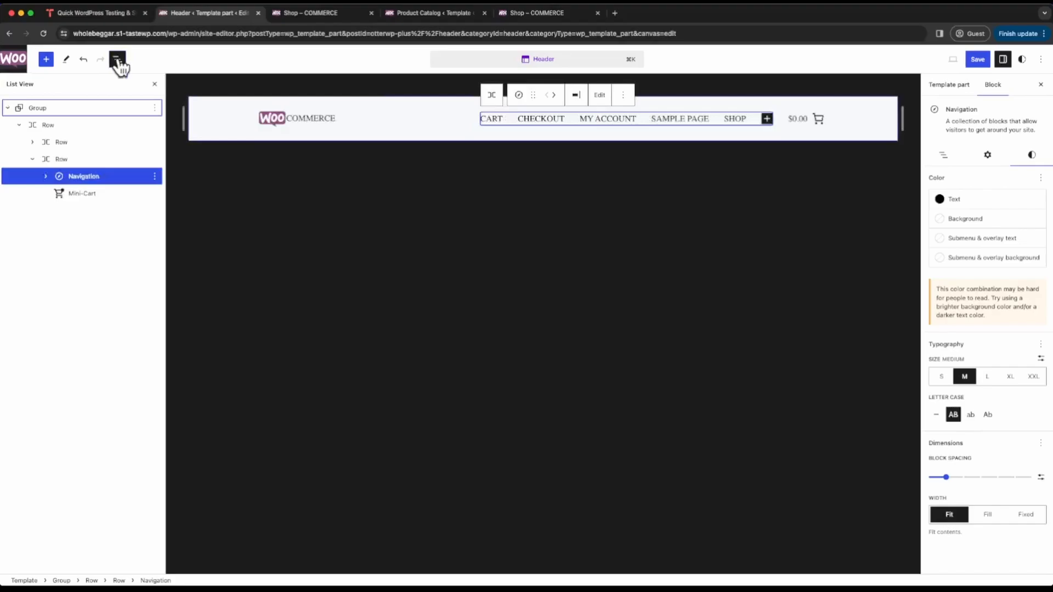
left_click(46, 177)
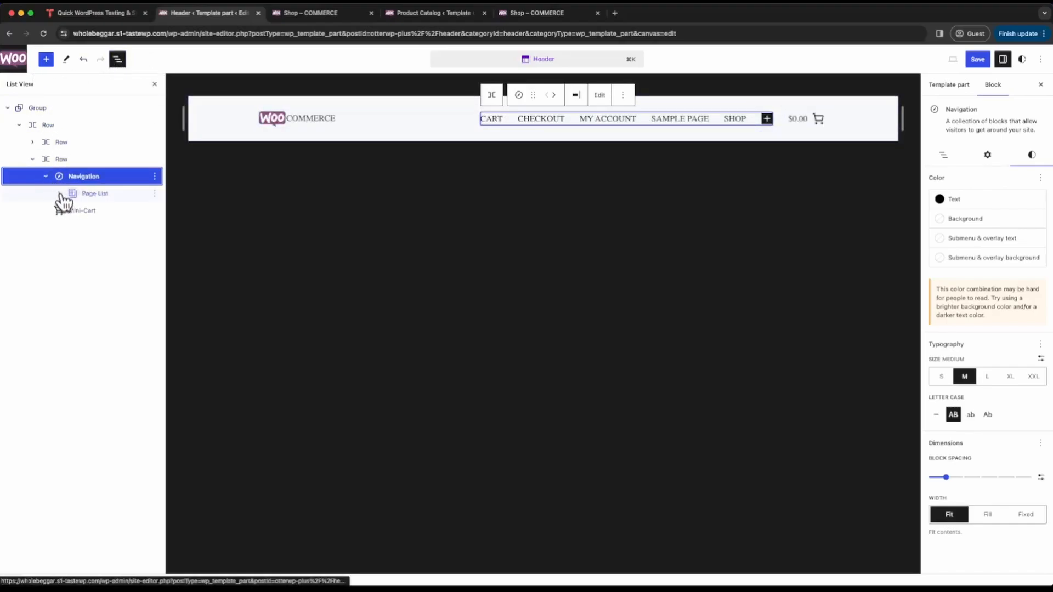
left_click(104, 212)
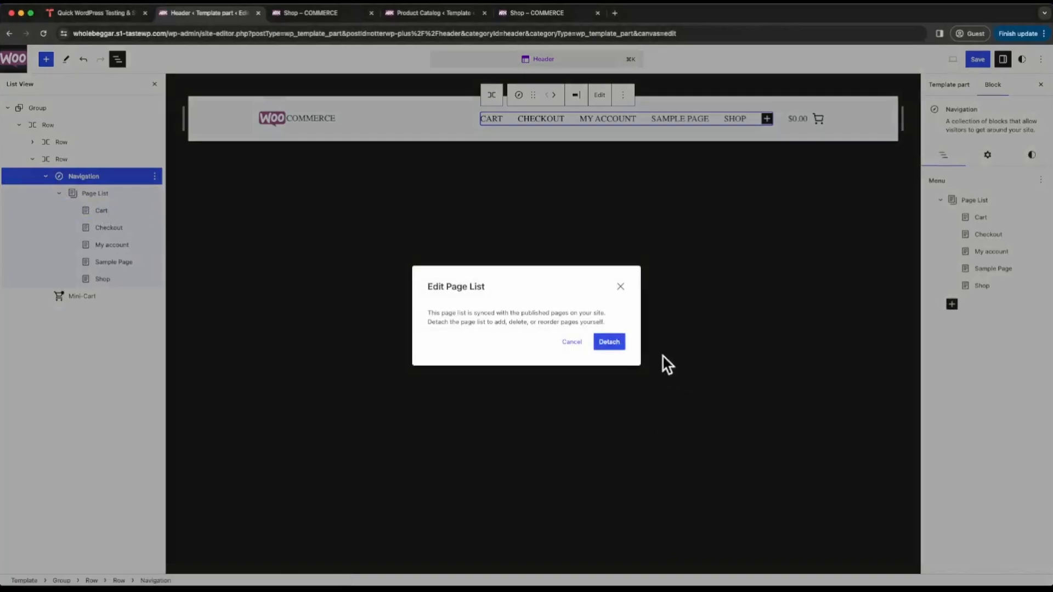
left_click(609, 342)
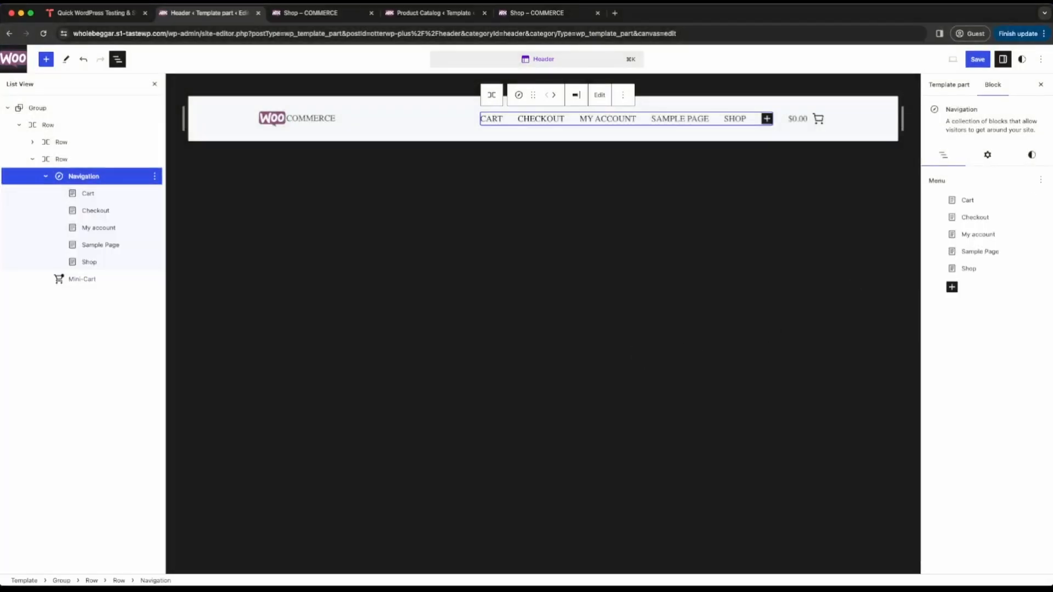
left_click(1033, 157)
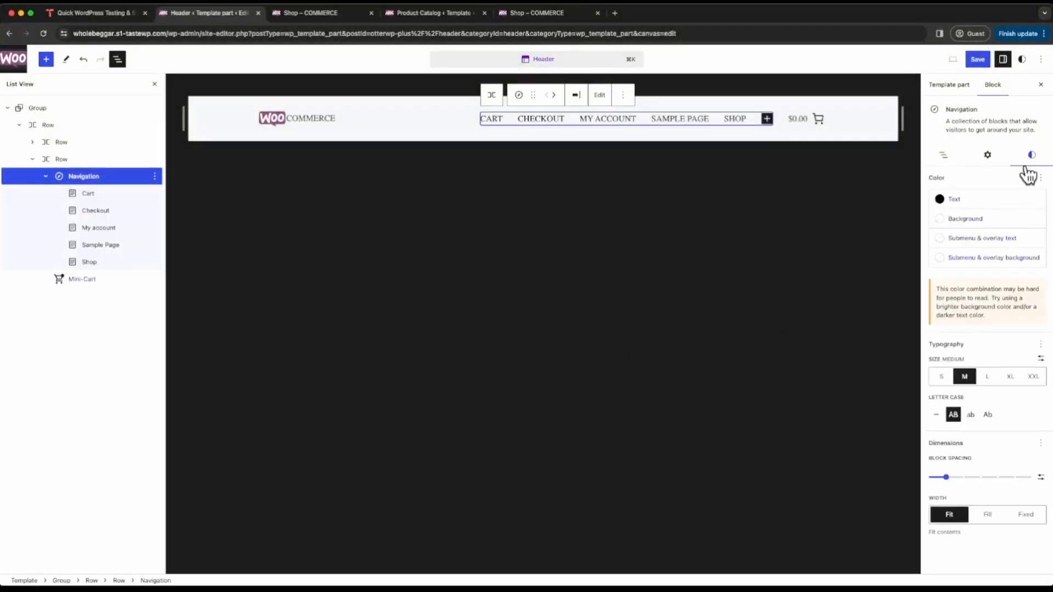
- Apply the Underline On Hover style to the Cart and Checkout links in the Navigation block
left_click(86, 194)
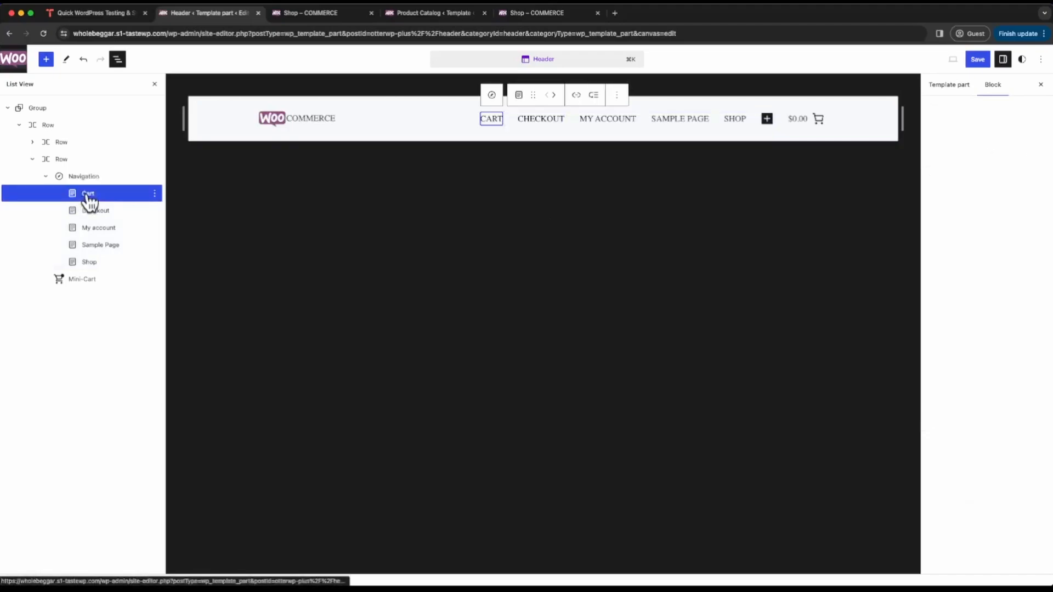
left_click(1026, 153)
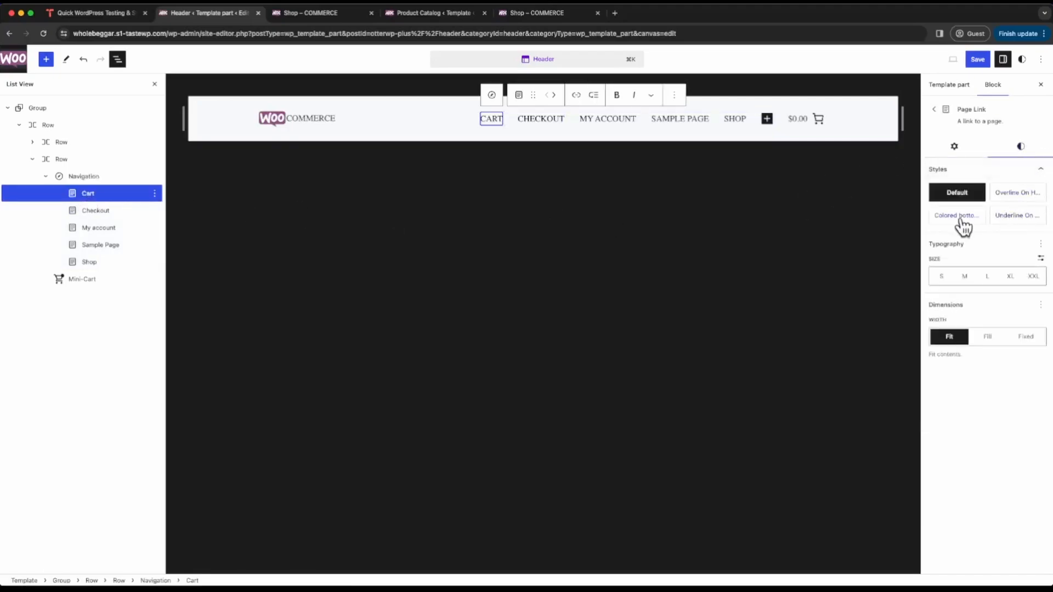
left_click(1024, 217)
left_click(91, 211)
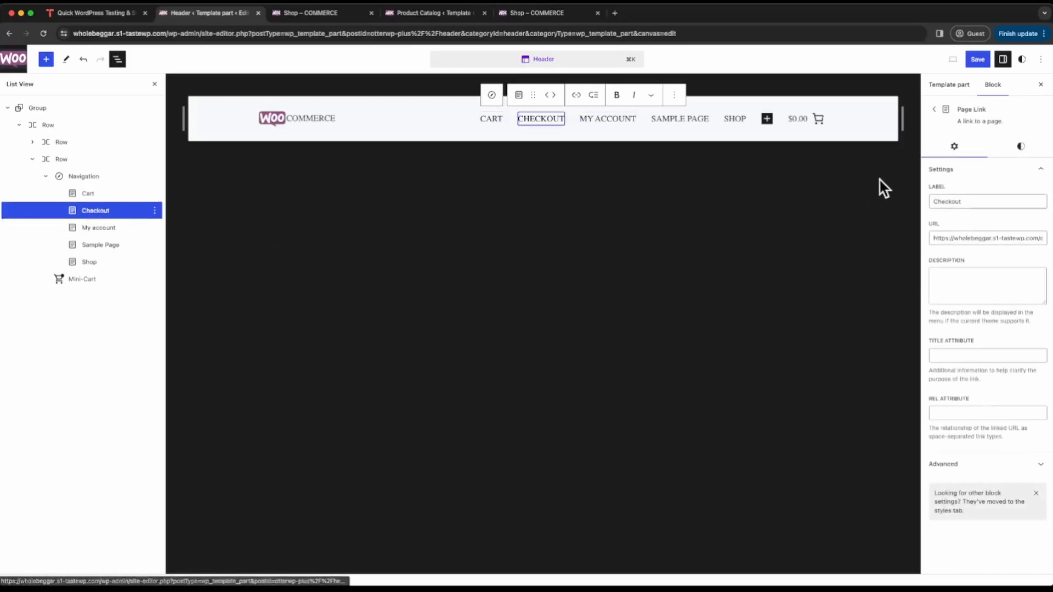
left_click(1021, 149)
left_click(1018, 216)
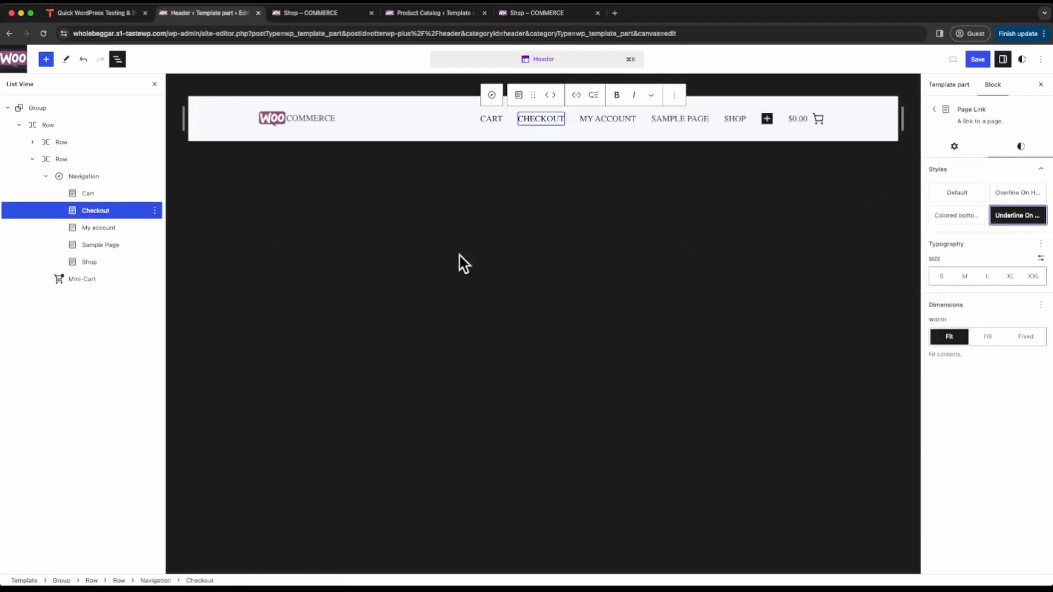
- Apply the Underline On Hover style to the My account and Sample Page links in the navigation
left_click(104, 228)
left_click(1021, 147)
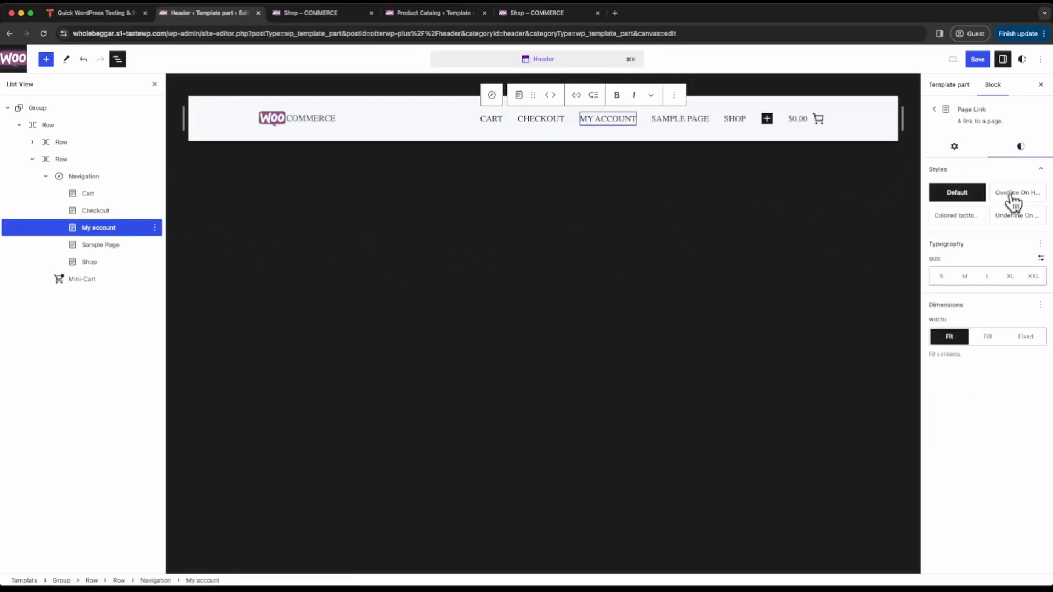
left_click(1018, 216)
left_click(132, 251)
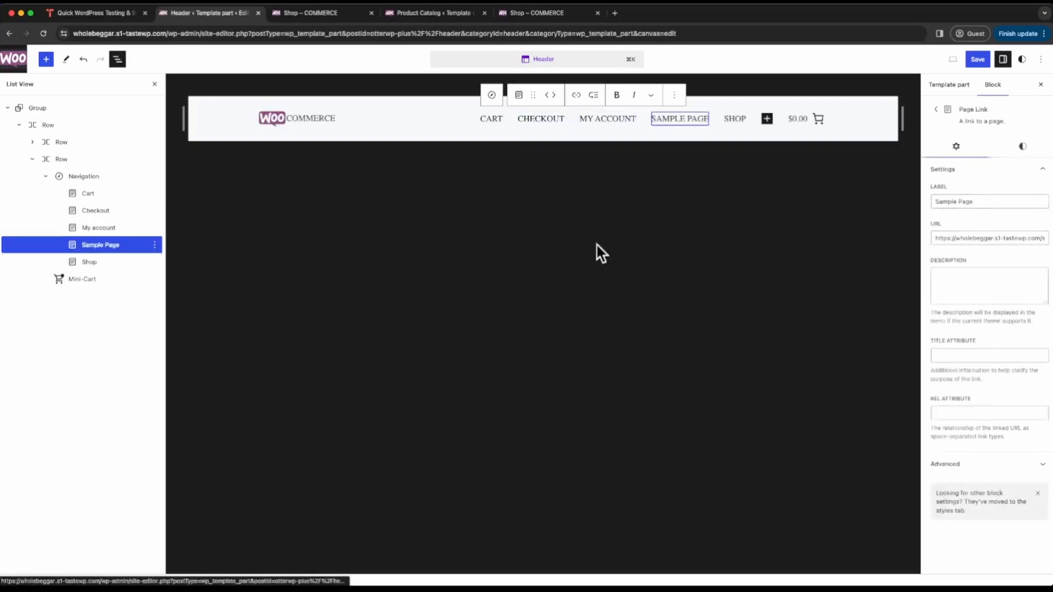
left_click(1021, 147)
left_click(1018, 216)
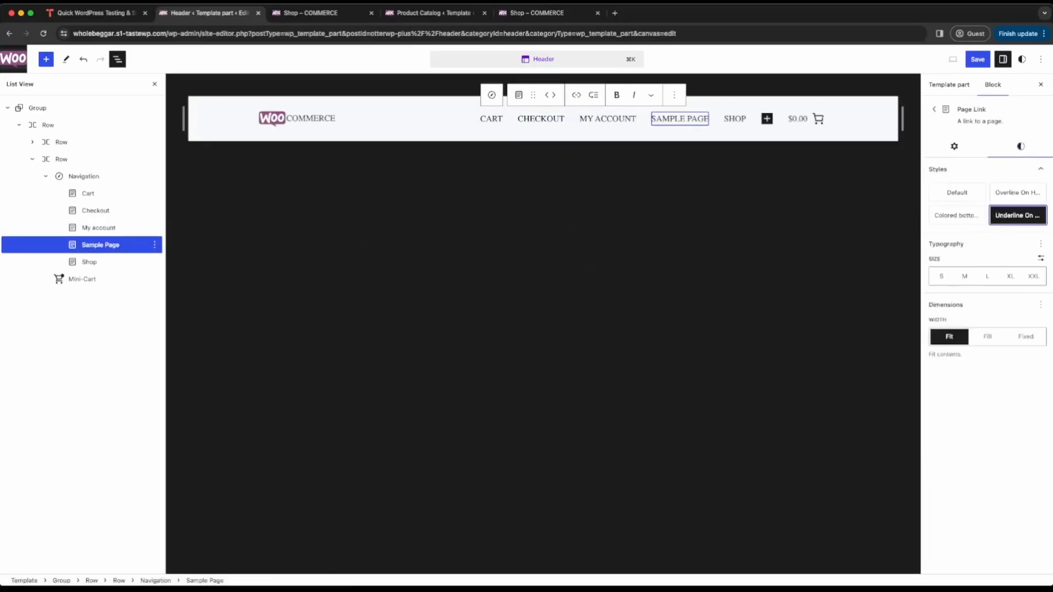
- Apply the Underline On Hover style to the Shop link and save the header template part
left_click(104, 263)
left_click(1021, 147)
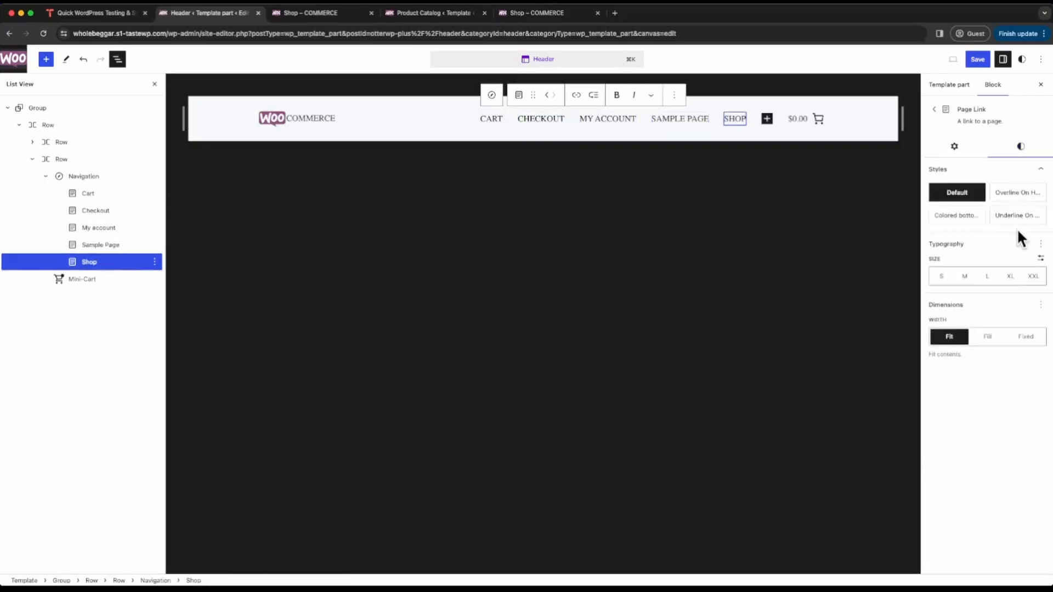
left_click(1018, 217)
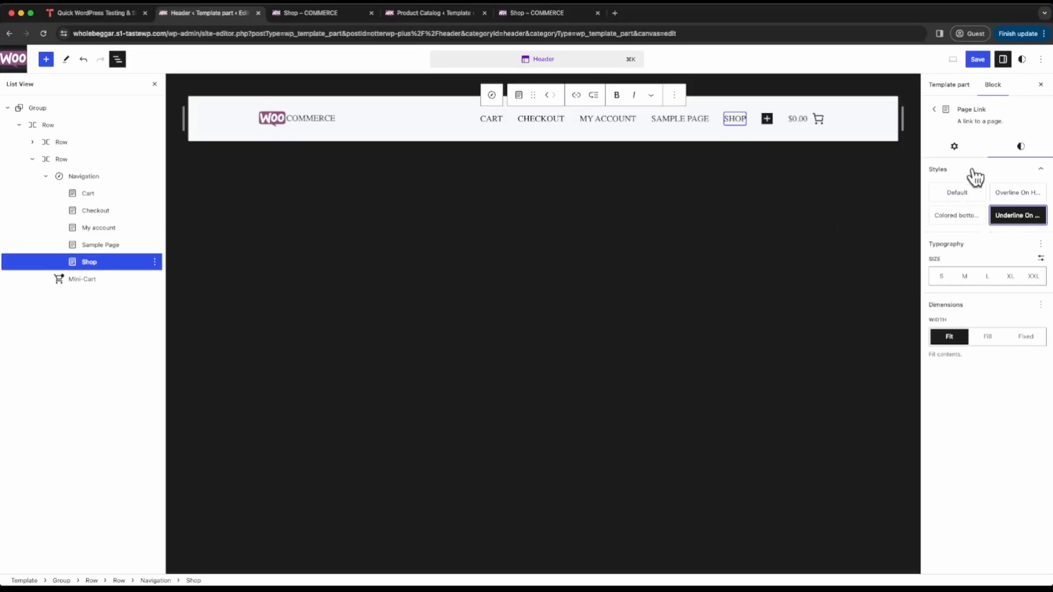
left_click(978, 60)
left_click(975, 58)
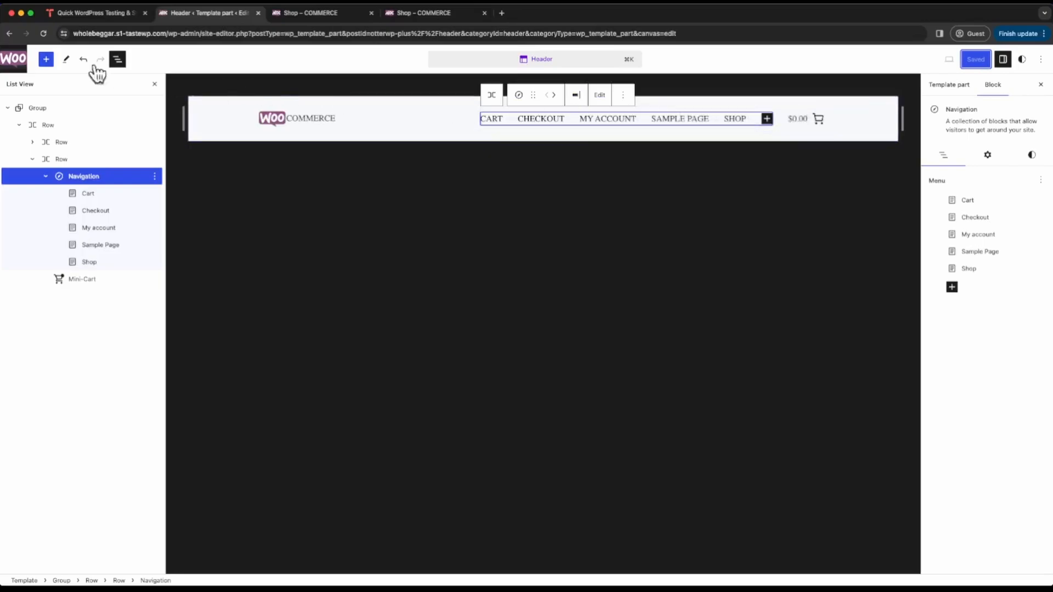
- Leave the Header template part and open the Product Catalog template for editing
left_click(12, 63)
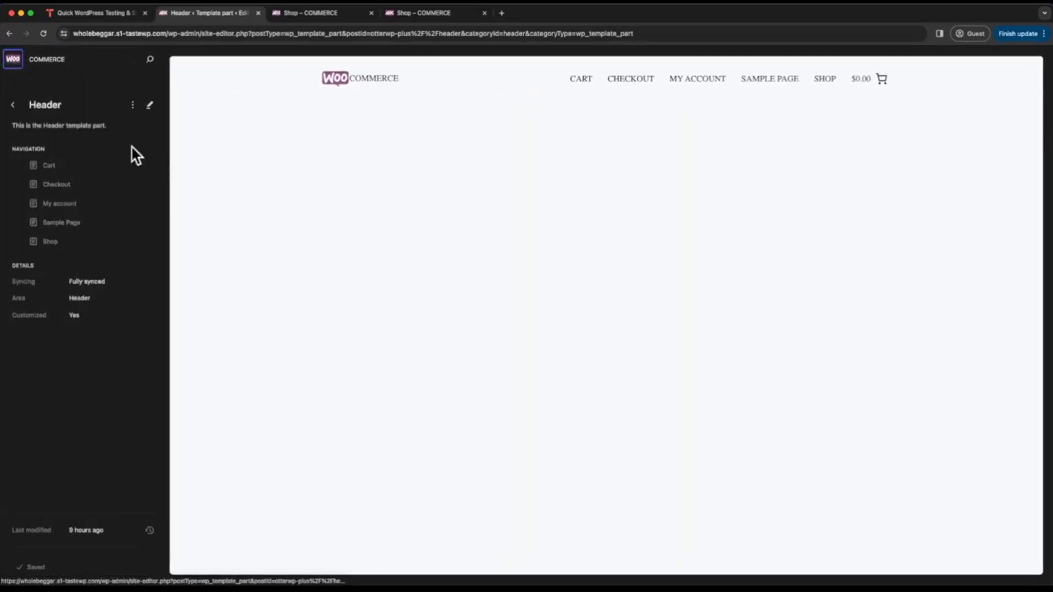
left_click(14, 107)
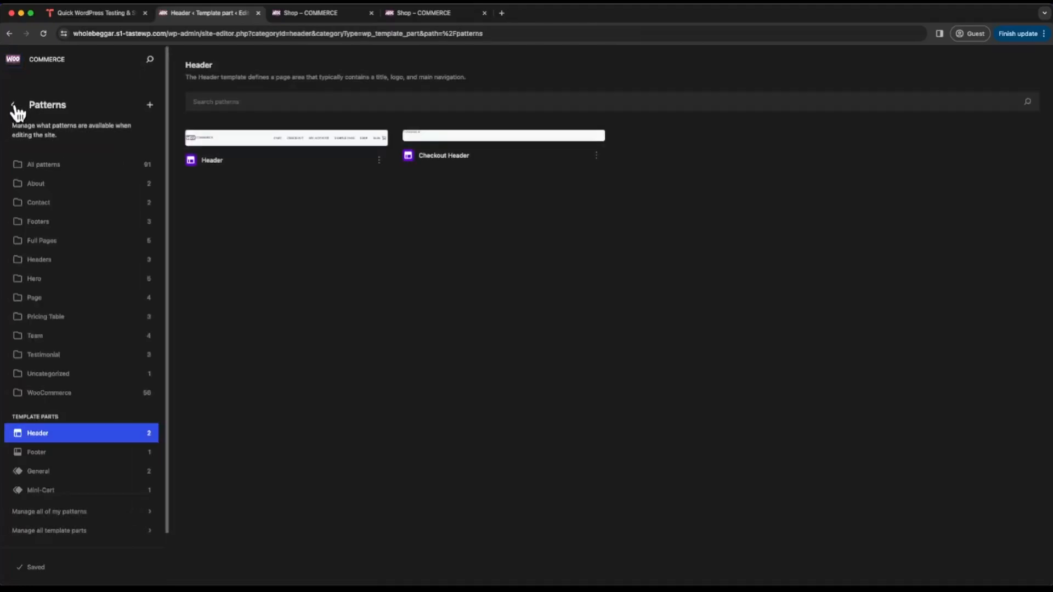
left_click(16, 108)
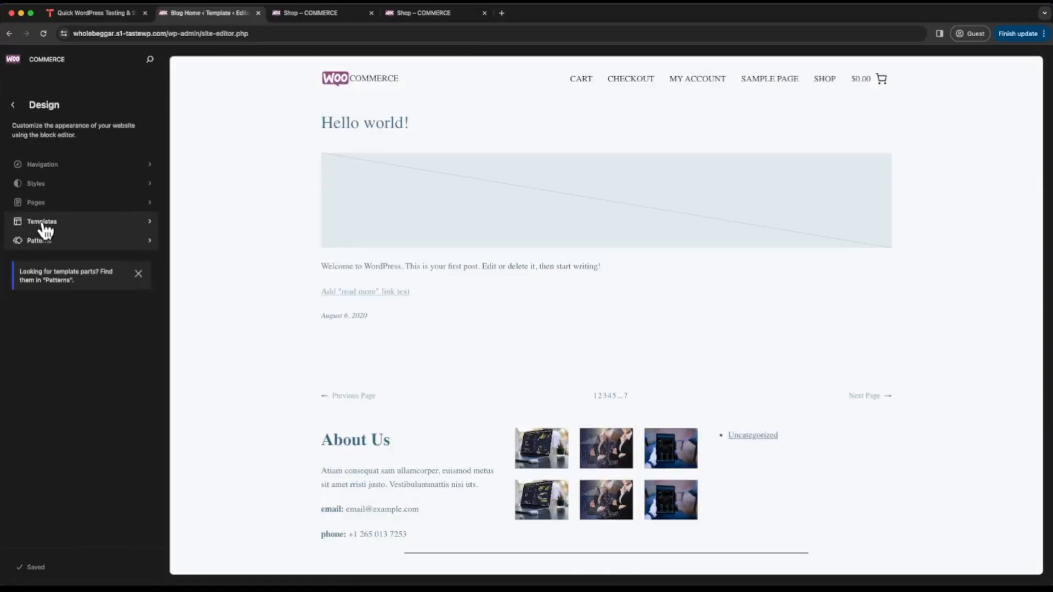
left_click(44, 222)
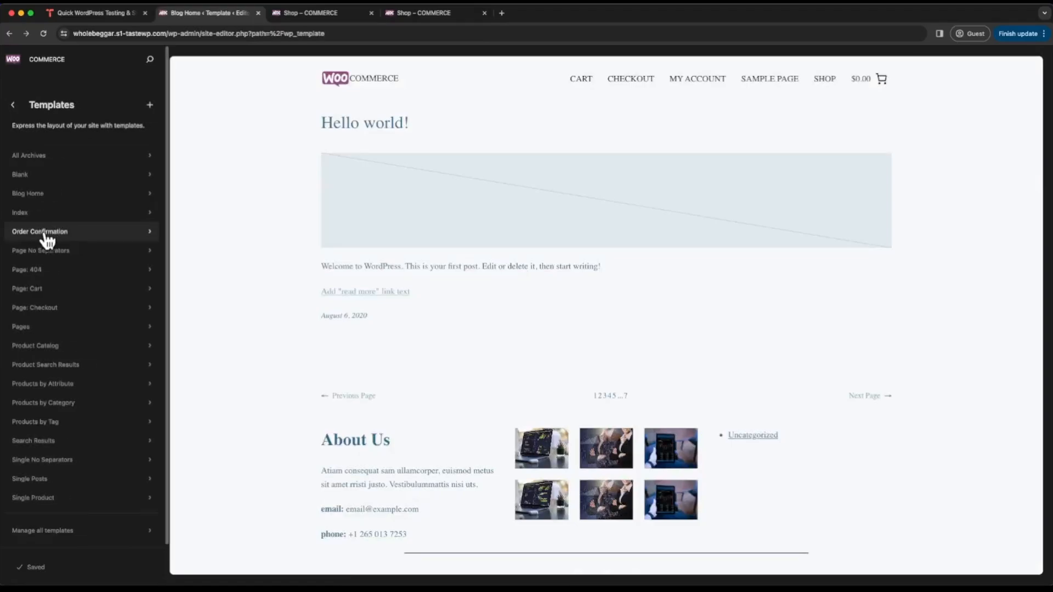
left_click(47, 347)
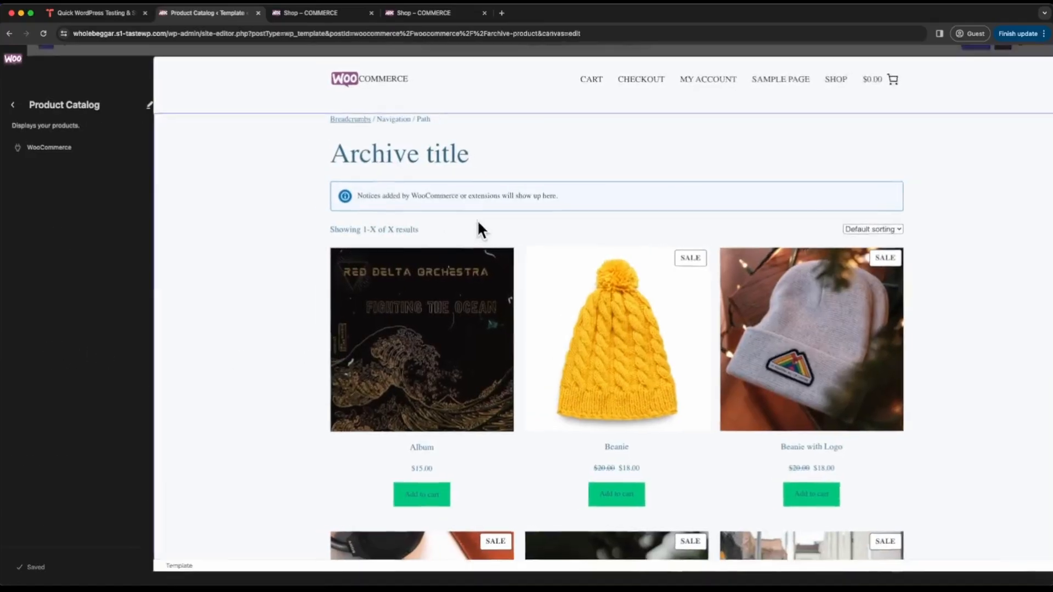
left_click(478, 221)
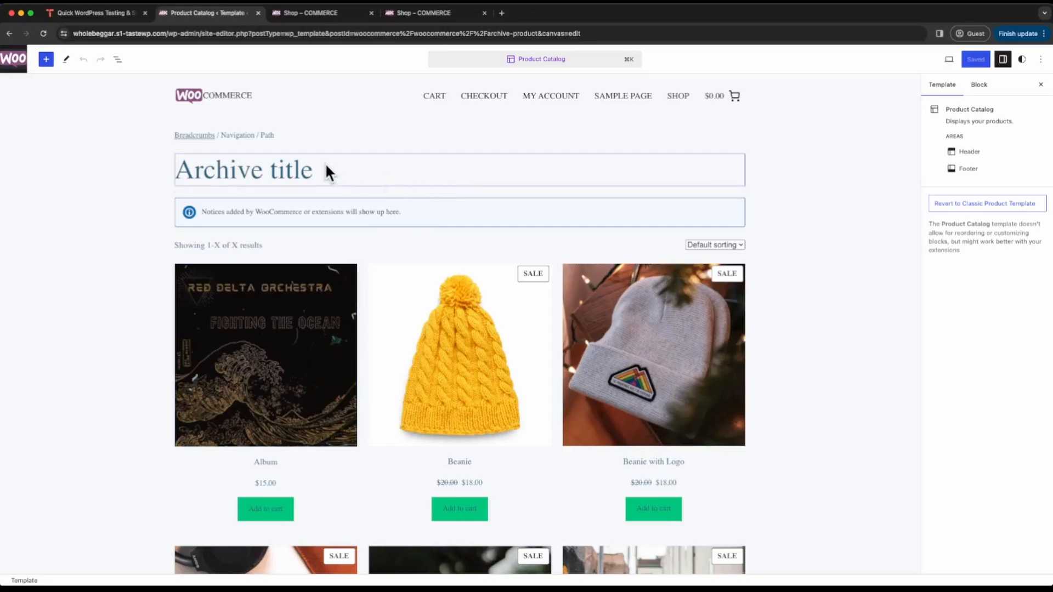
- Insert a Cover block between the archive title and the store notices, using beanie-logo.jpg from the media library
mouse_move(461, 198)
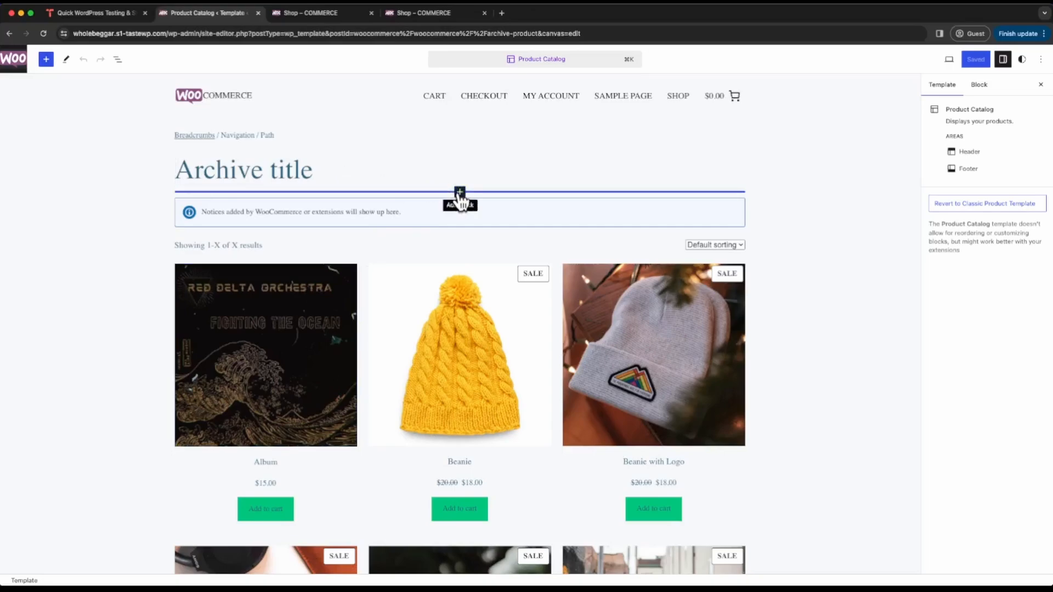
left_click(461, 192)
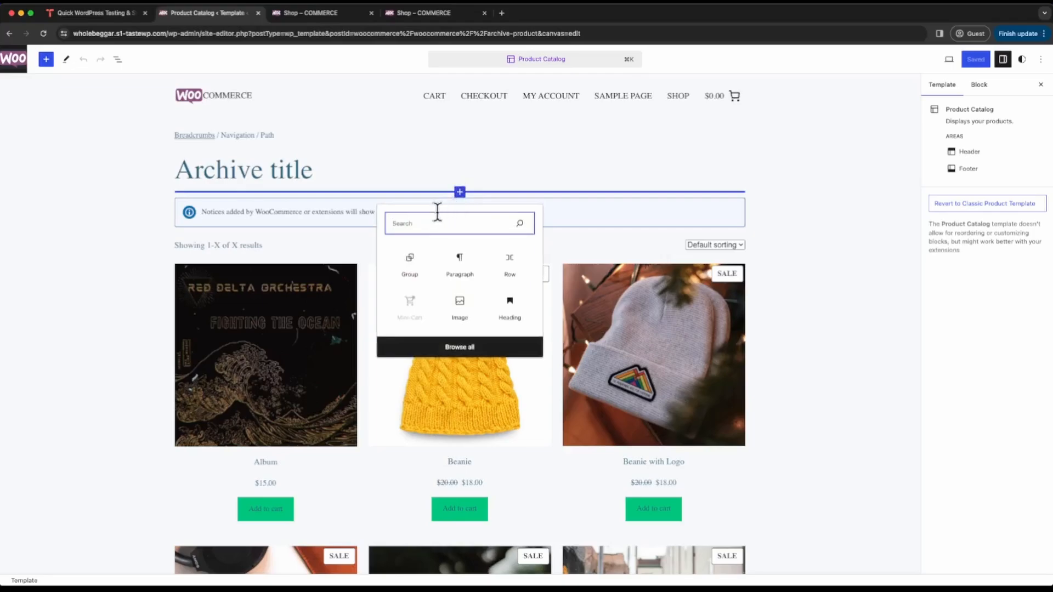
type("cover")
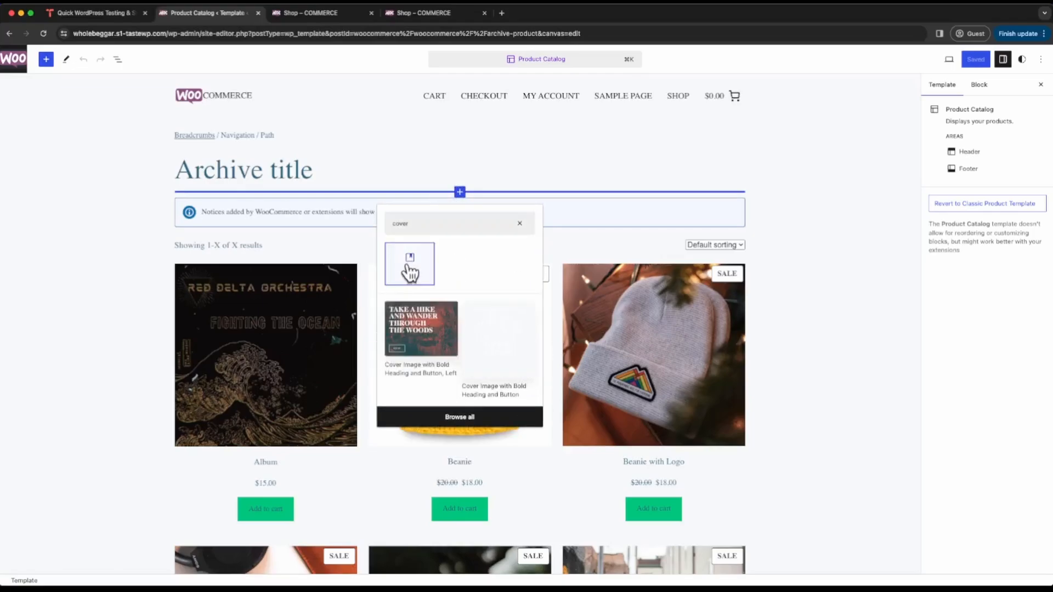
left_click(411, 272)
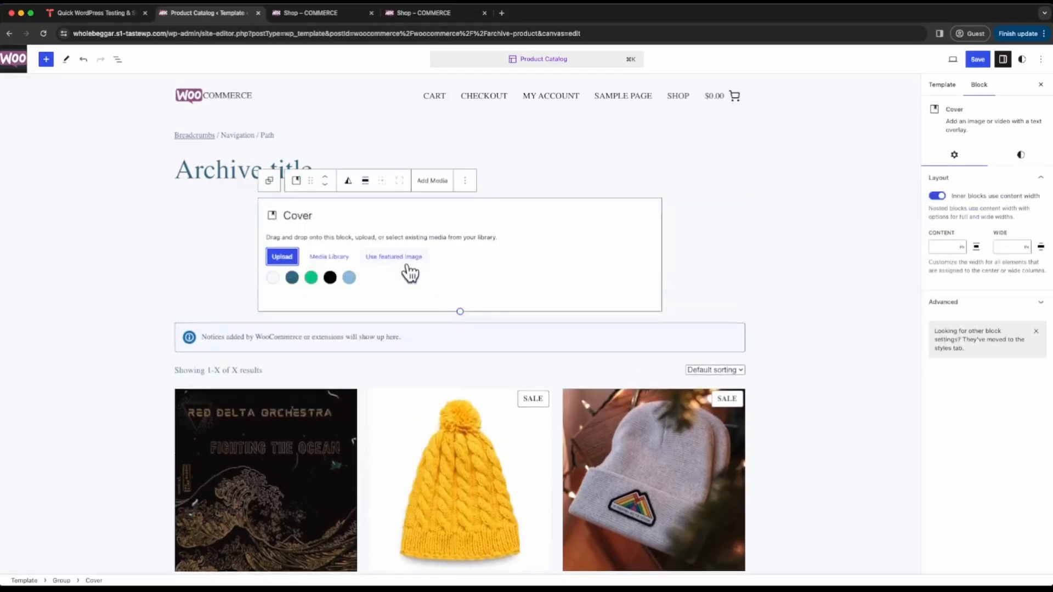
left_click(329, 257)
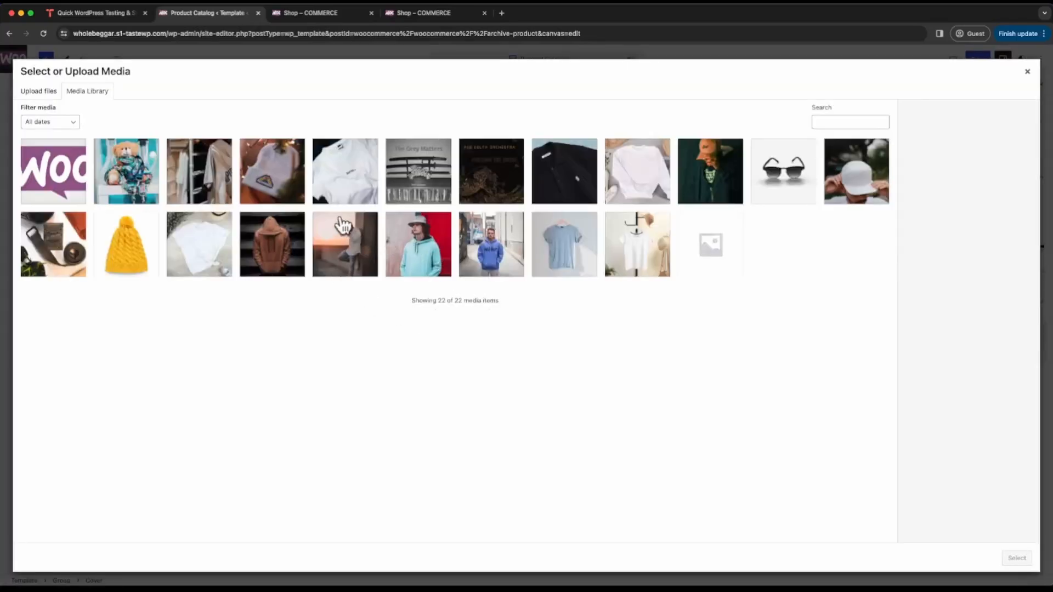
left_click(275, 179)
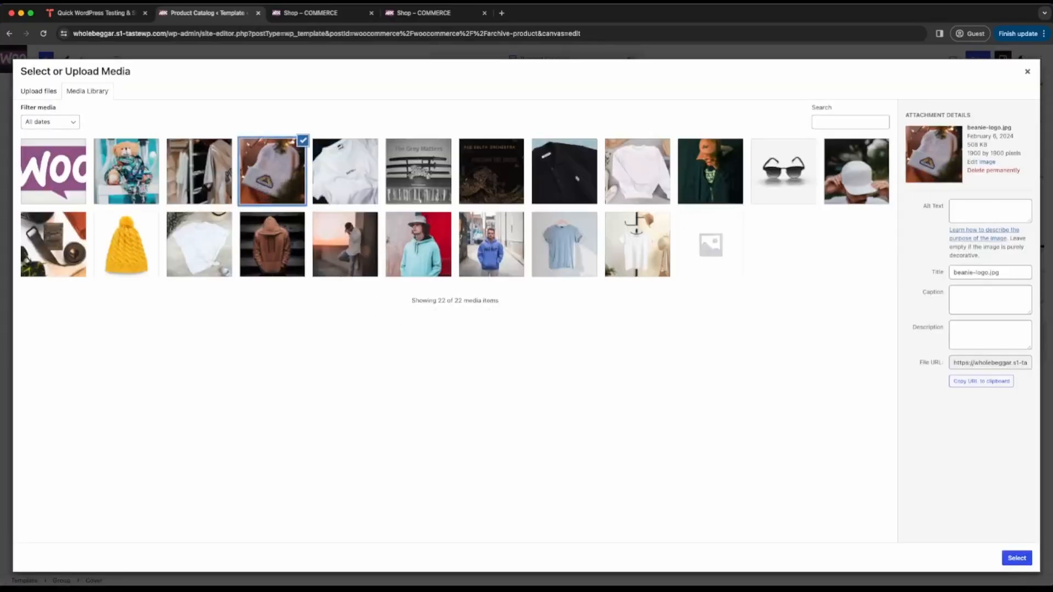
left_click(1017, 558)
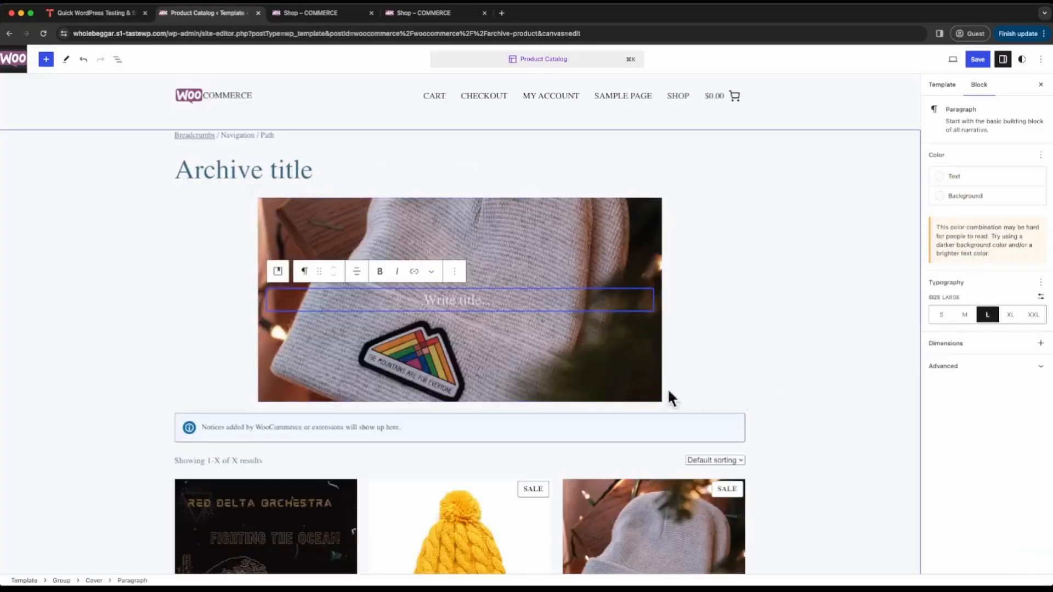
- Reduce the Cover block's height to about 253 px and set its alignment to wide width
left_click(459, 380)
left_click_drag(460, 401, 460, 318)
left_click(365, 181)
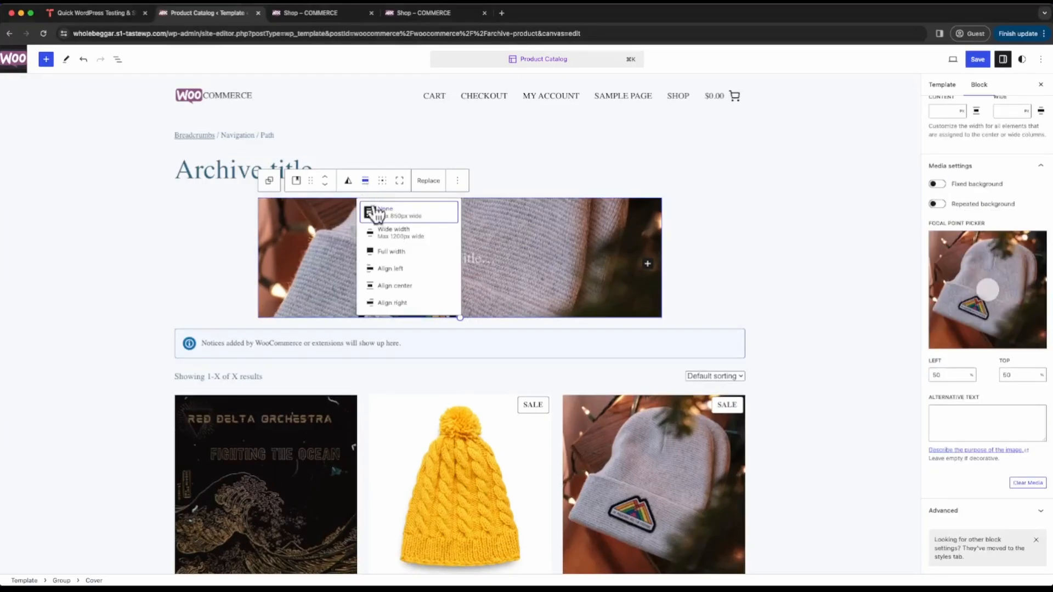
left_click(390, 233)
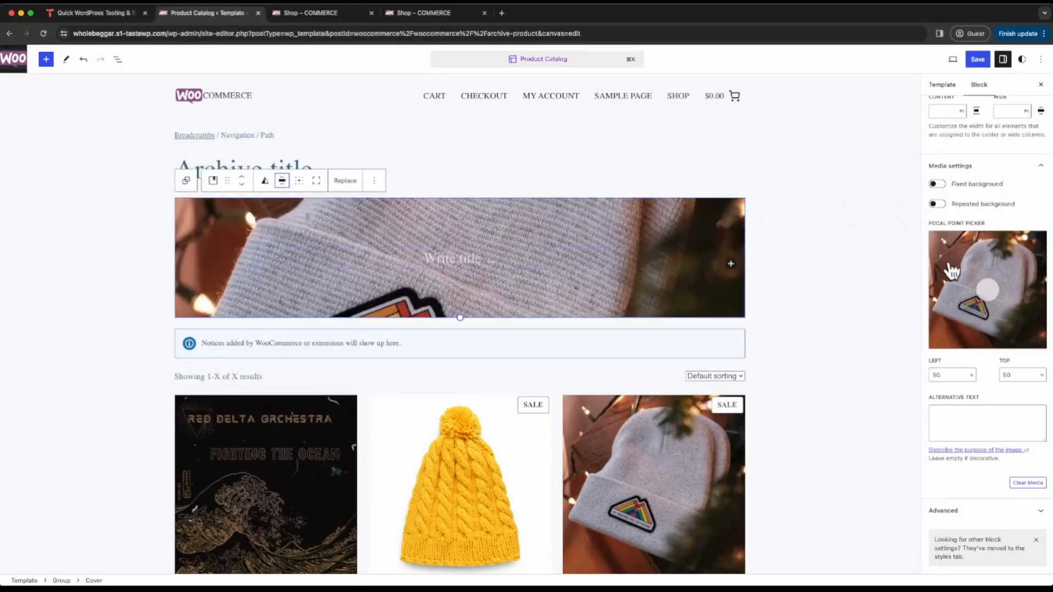
- Set the Cover block's border radius to 1000 px
scroll(988, 207, "up", 5)
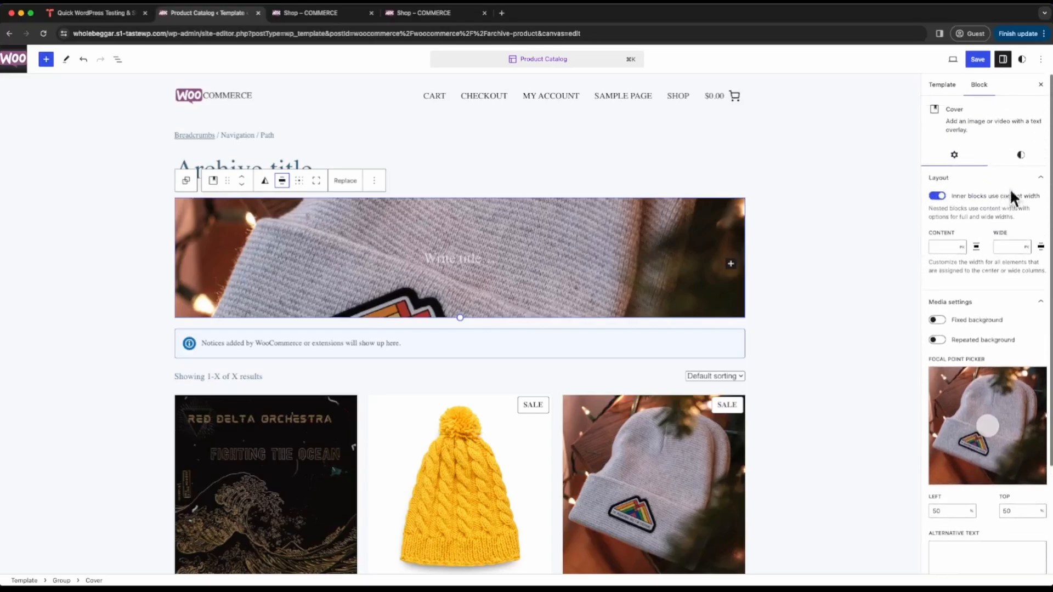
left_click(1020, 156)
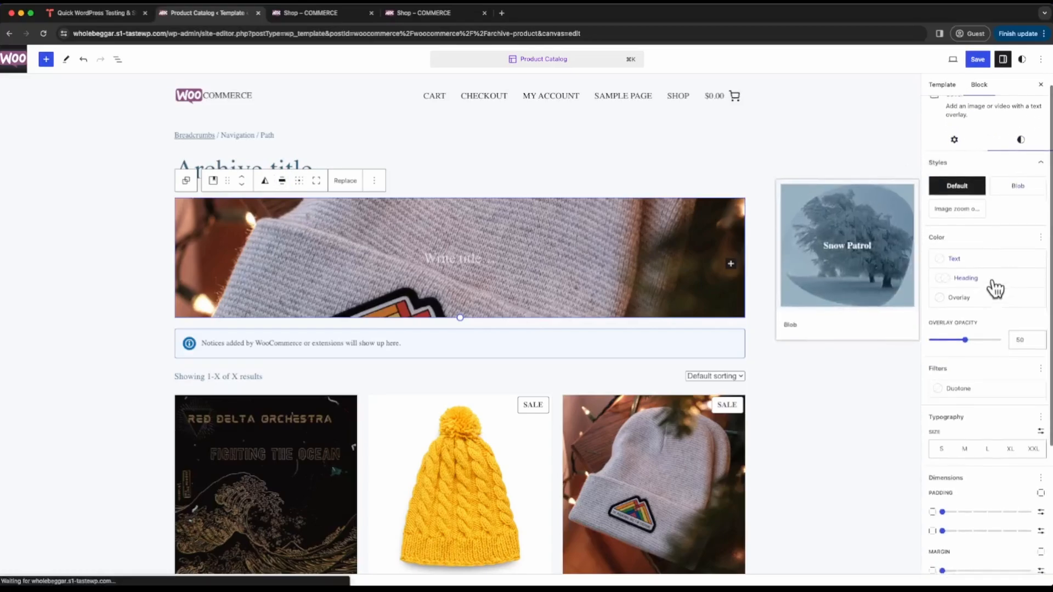
scroll(997, 287, "down", 2)
scroll(996, 287, "down", 2)
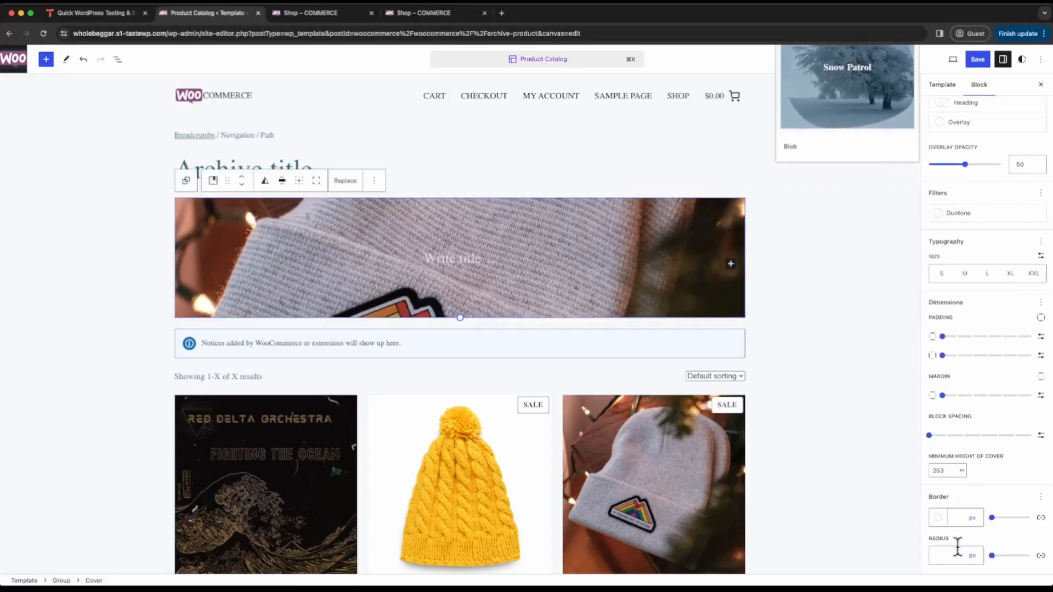
left_click(955, 555)
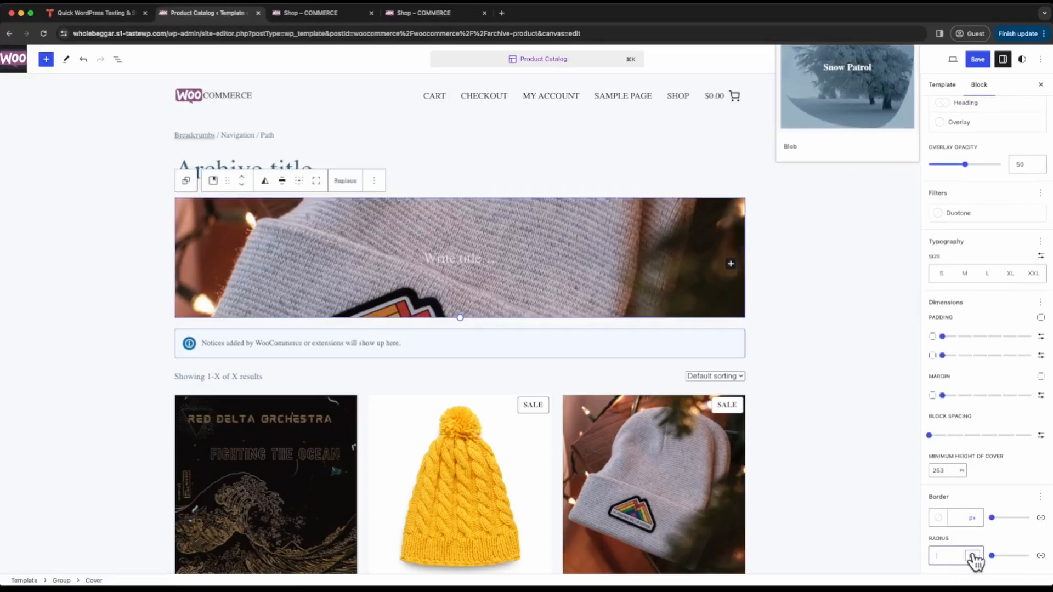
type("1000")
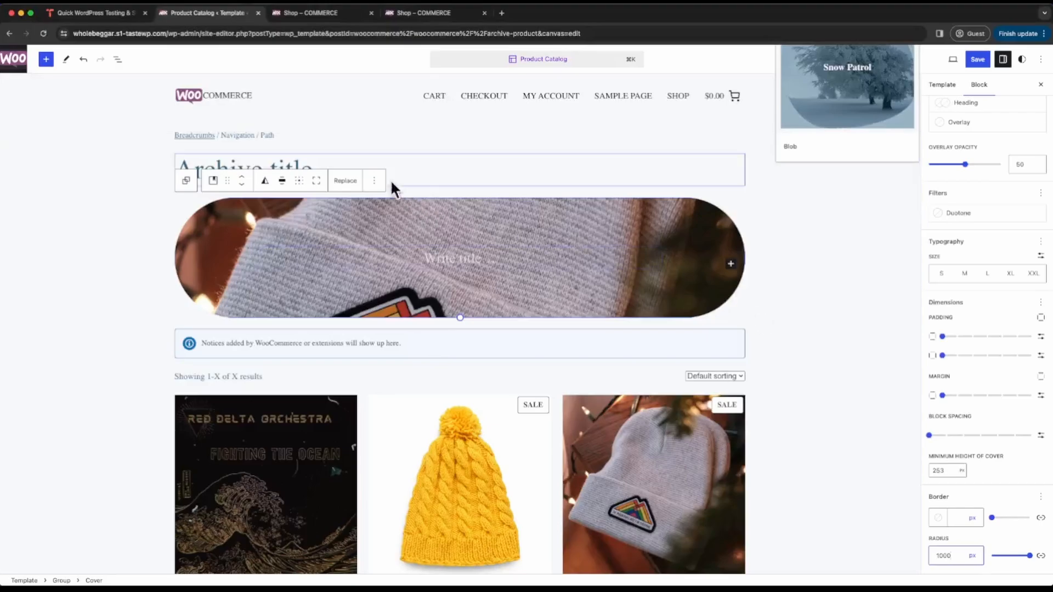
- Move the Archive Title block into the Cover, below its empty paragraph, and center the title text
left_click(306, 159)
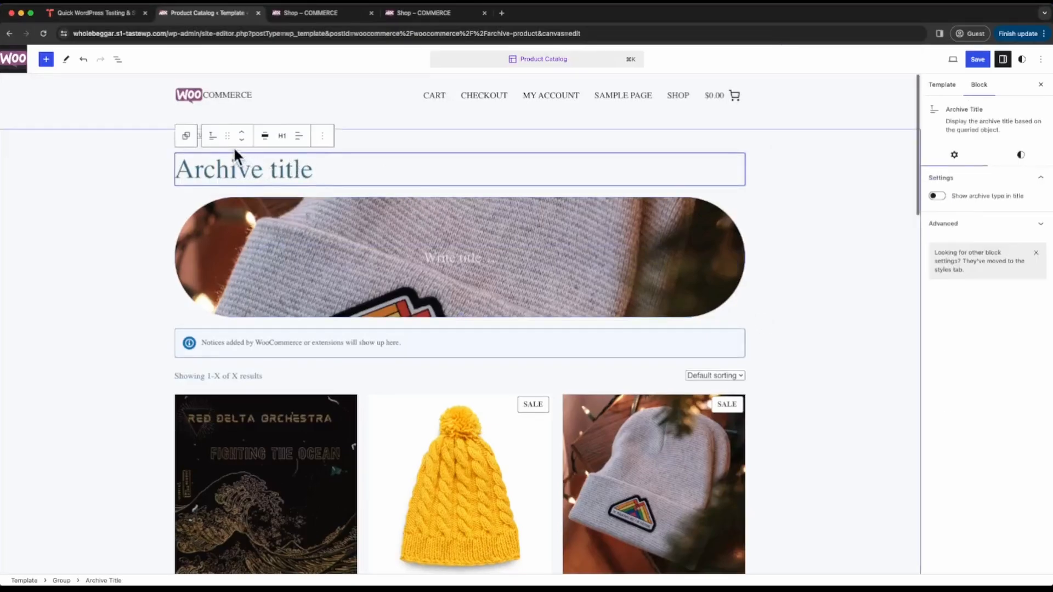
left_click_drag(229, 140, 435, 259)
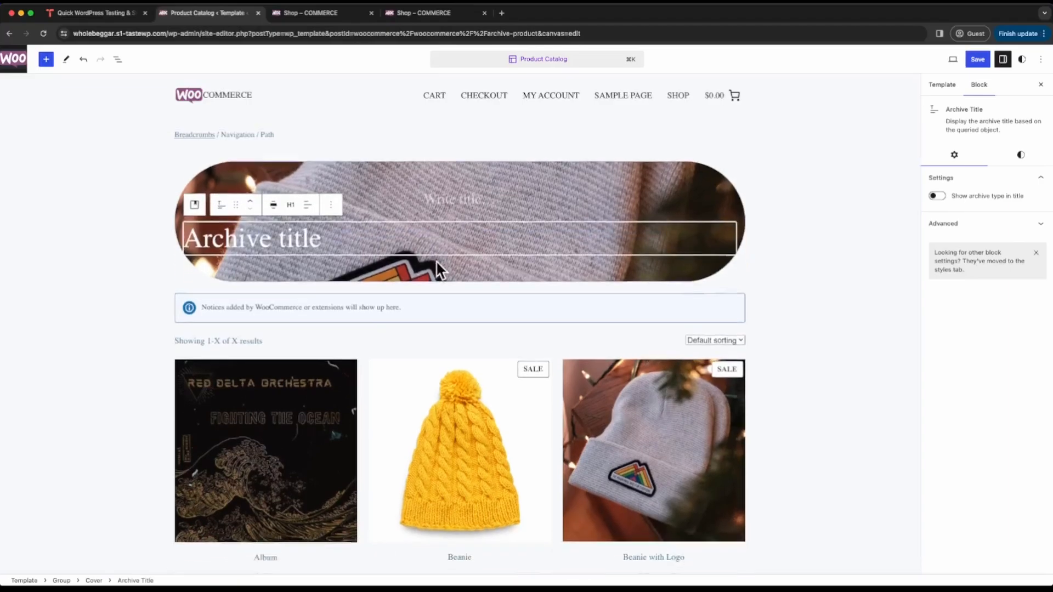
left_click(308, 197)
left_click(343, 242)
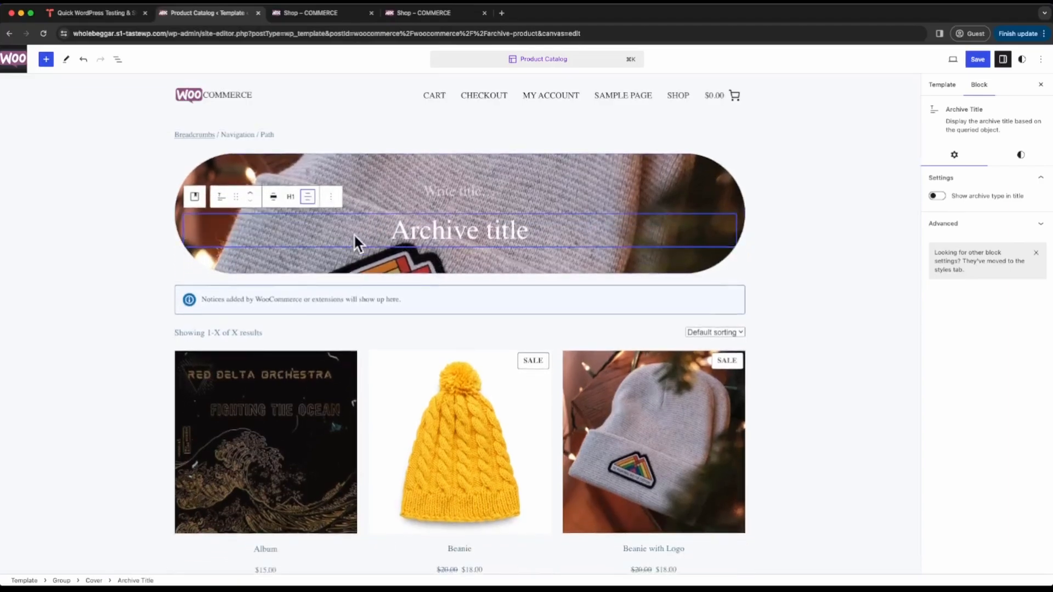
- Delete the empty paragraph above the archive title inside the Cover block
left_click(453, 191)
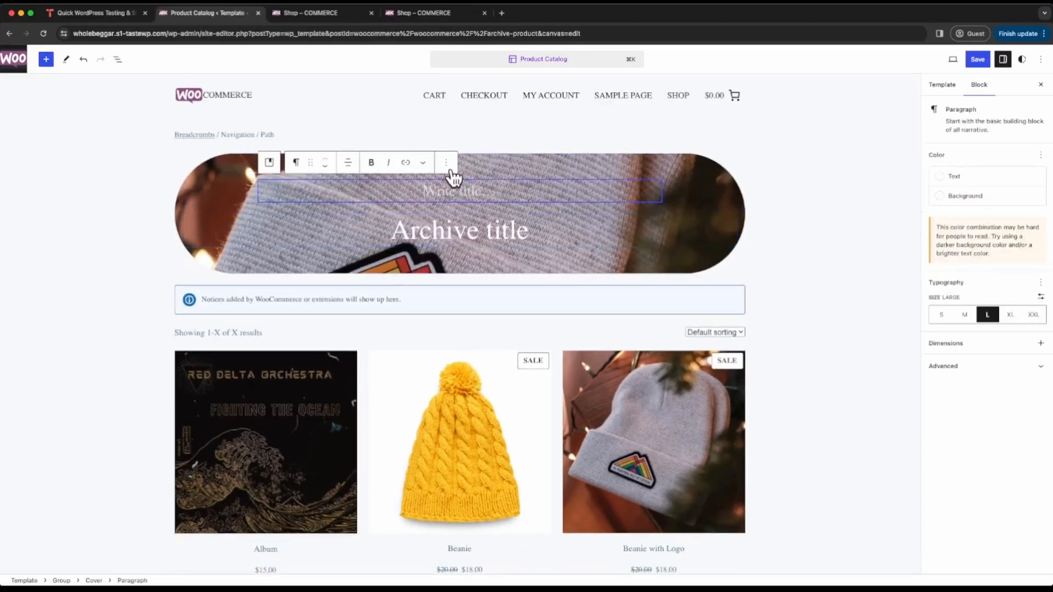
left_click(446, 163)
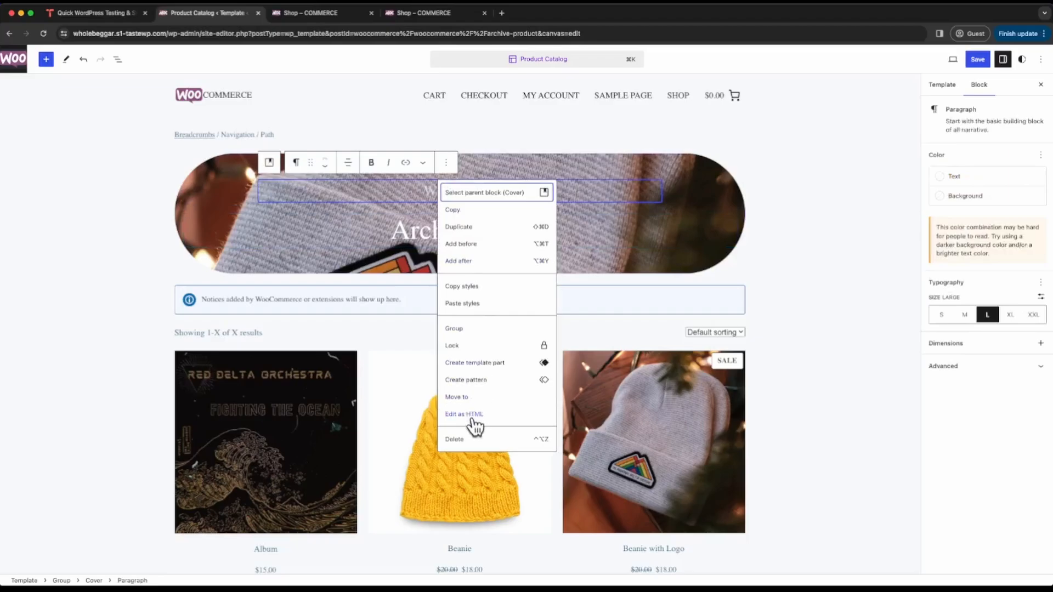
left_click(469, 439)
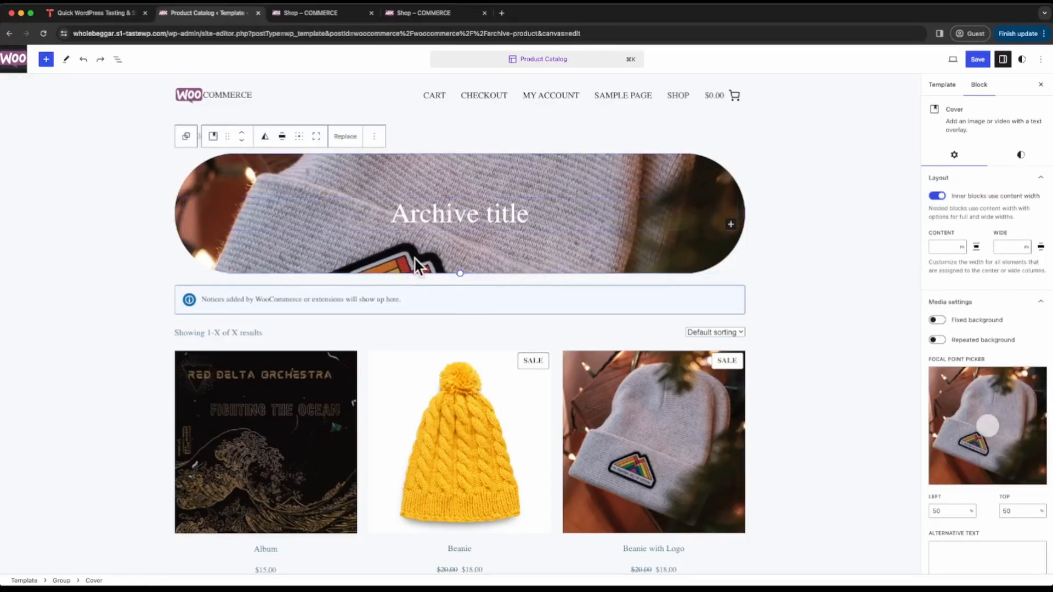
- Set the Cover image's focal point to 46% left and 64% top, and apply a black overlay at 50 opacity
left_click_drag(988, 426, 982, 443)
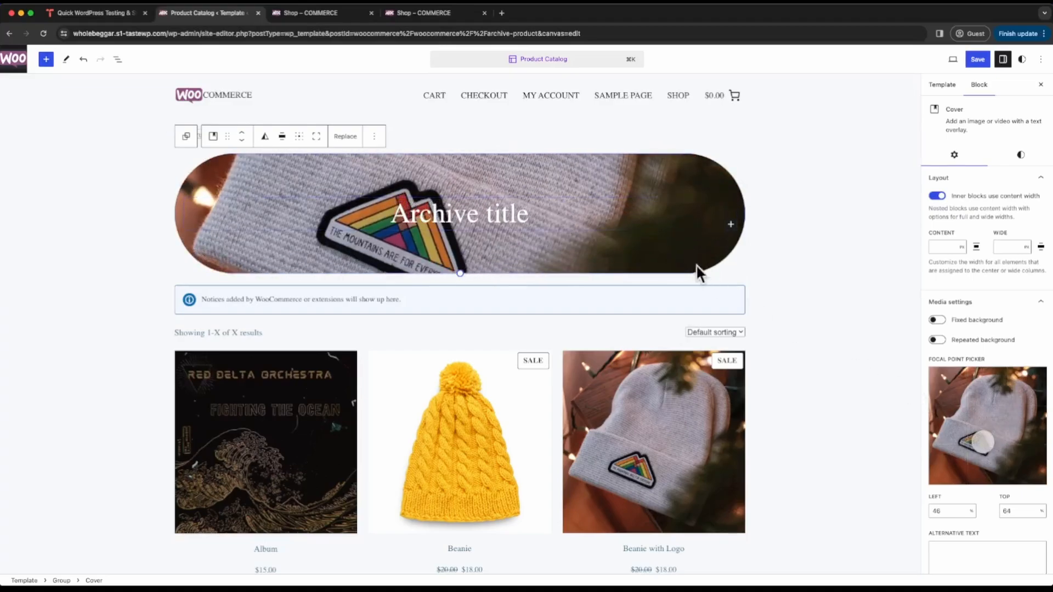
left_click(1022, 156)
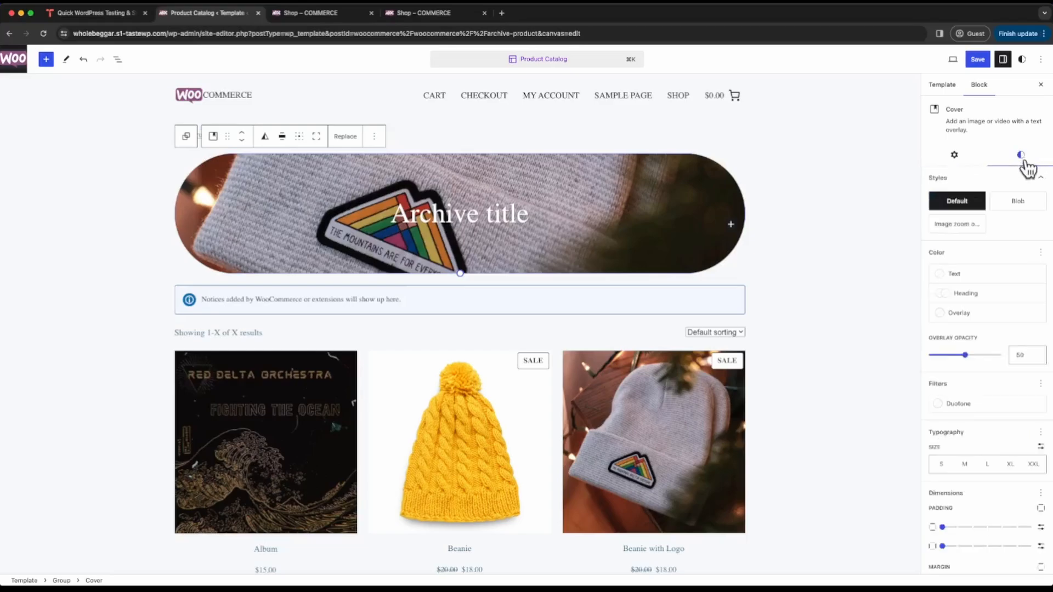
left_click(944, 317)
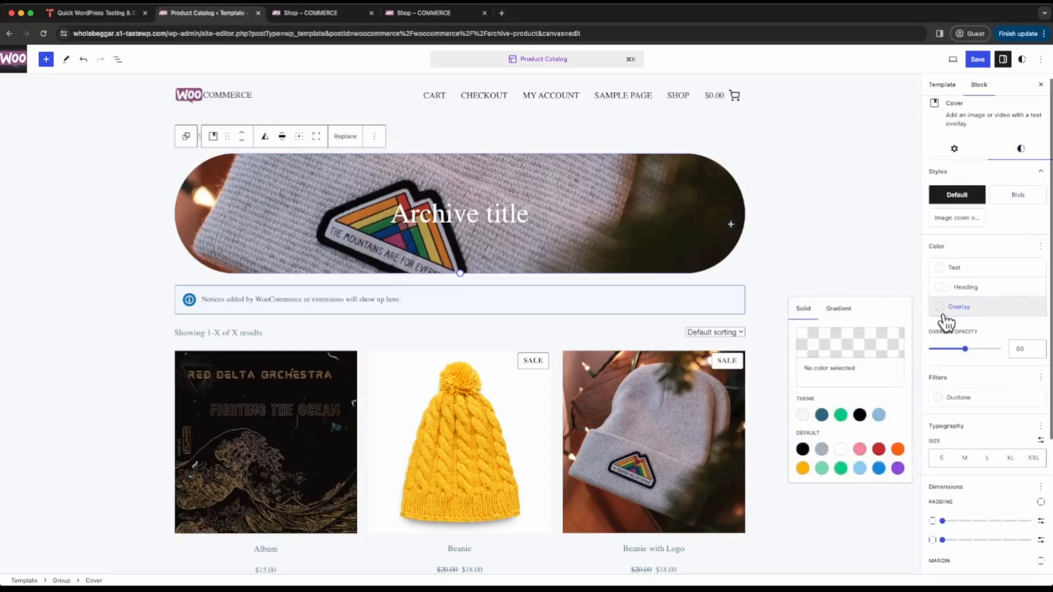
left_click(860, 416)
mouse_move(960, 359)
left_mouse_down()
mouse_move(943, 355)
mouse_move(983, 356)
mouse_move(967, 358)
left_mouse_up()
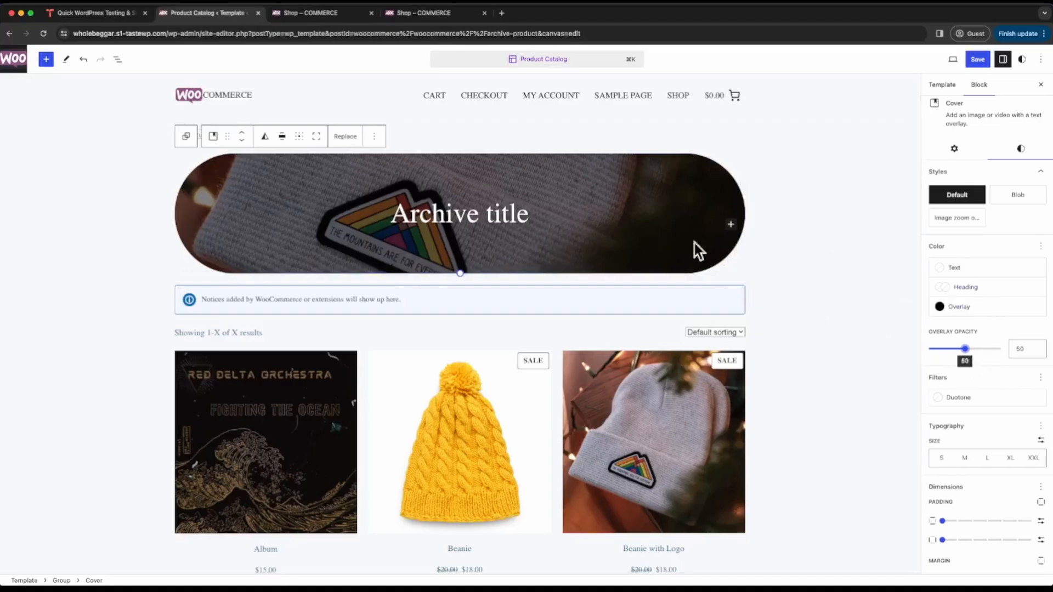
left_click(511, 210)
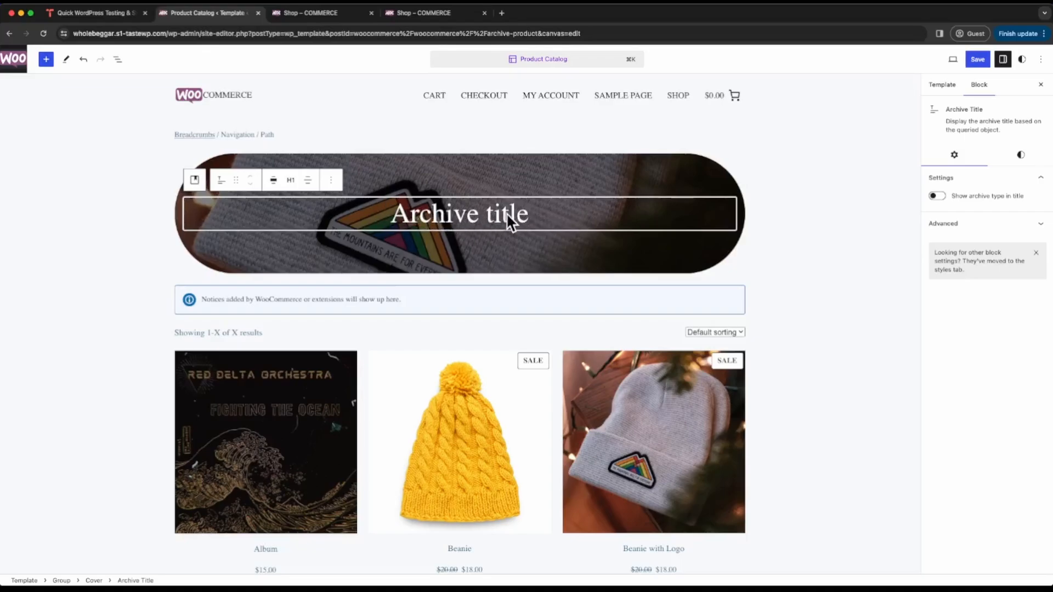
- Insert a Columns block with three equal columns between the Cover and the store notices
scroll(449, 244, "down", 1)
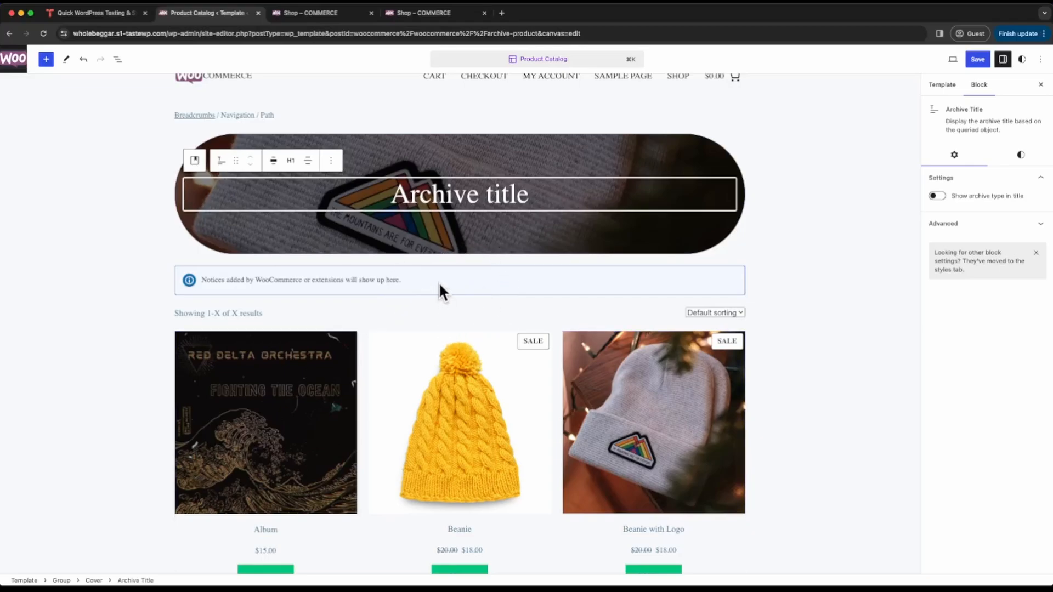
left_click(460, 260)
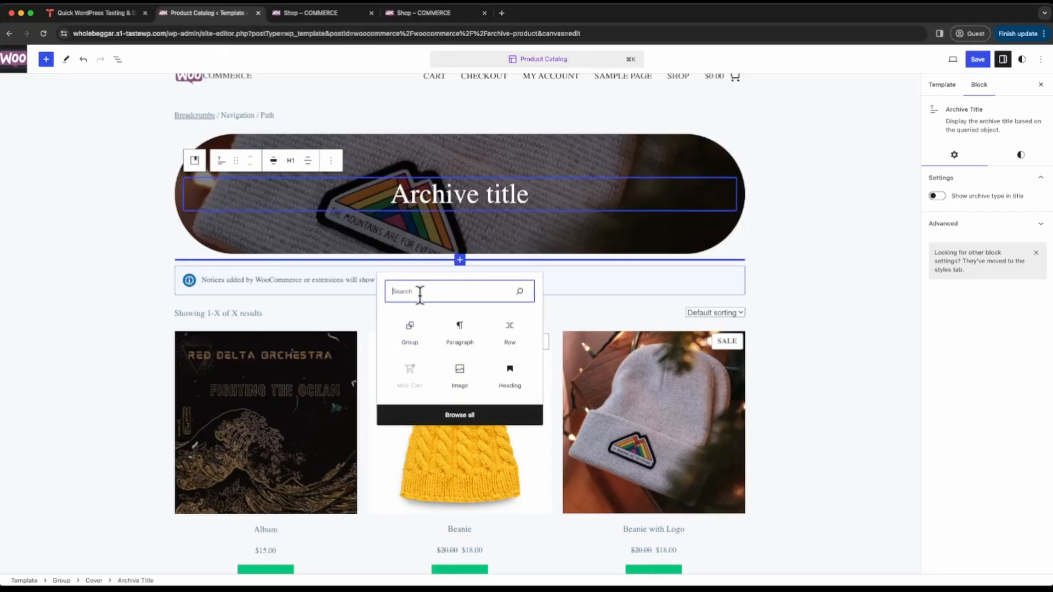
type("c")
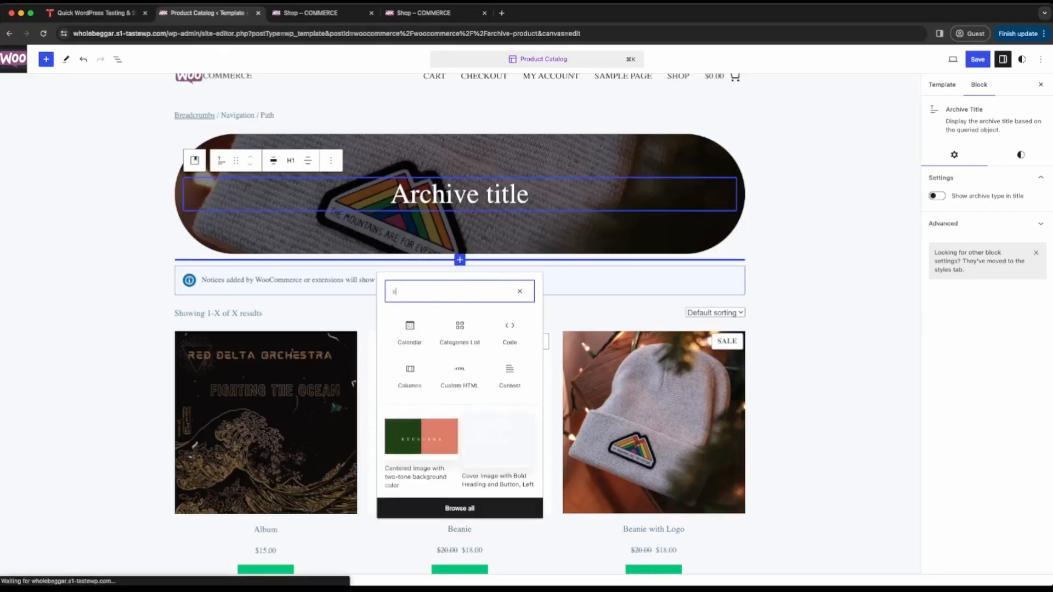
type("ol")
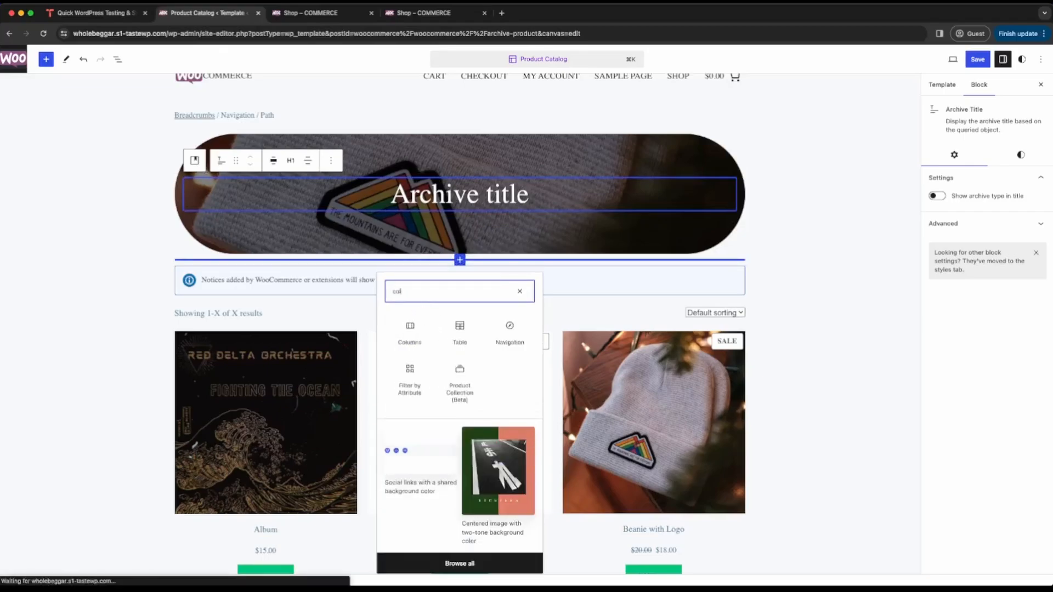
left_click(412, 331)
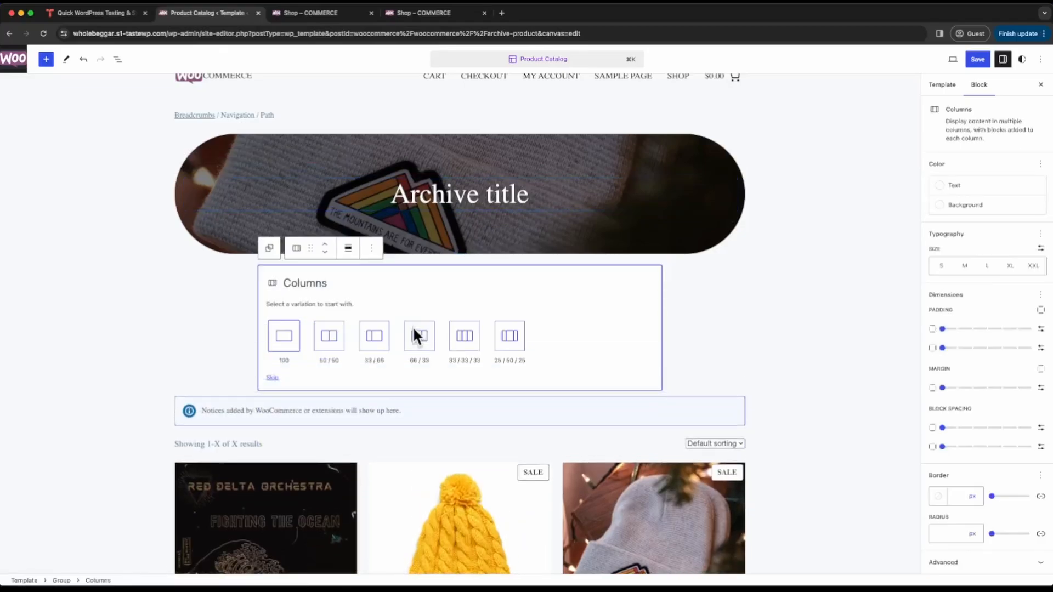
left_click(466, 344)
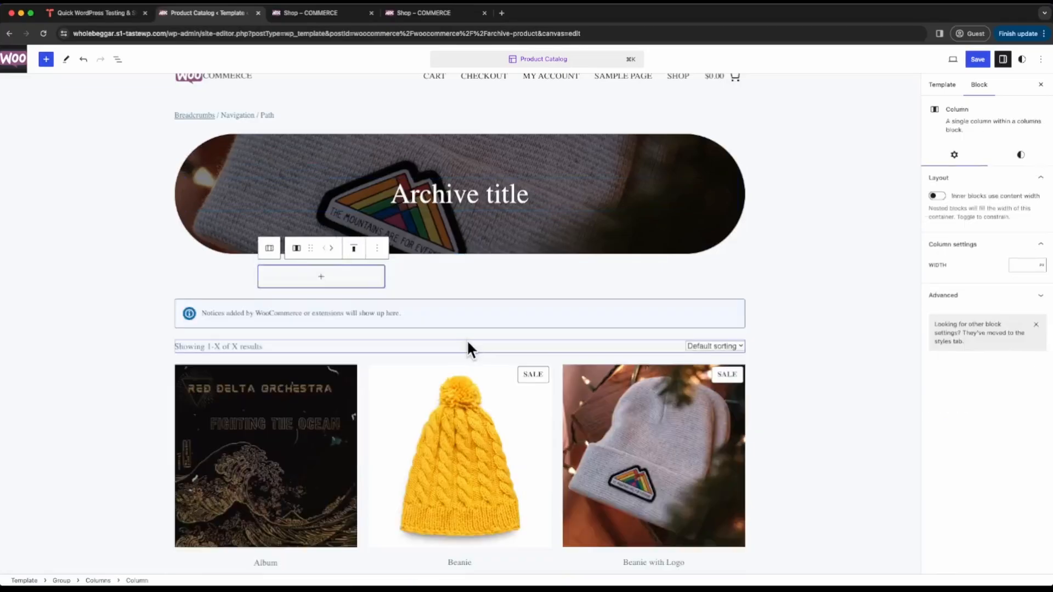
- Add a Featured Category block for the Clothing category to the first column
left_click(325, 284)
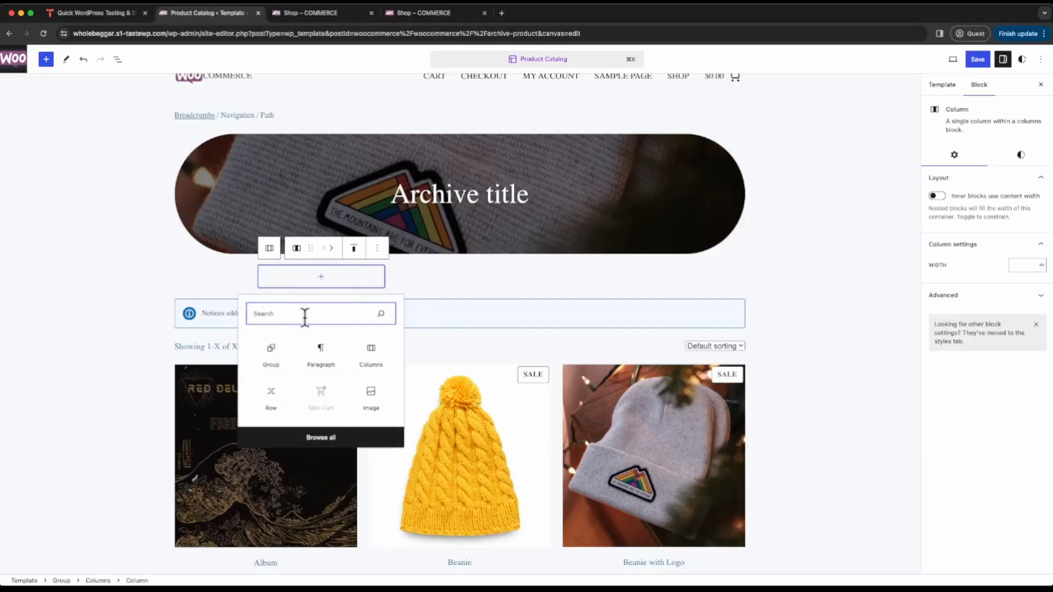
type("fe")
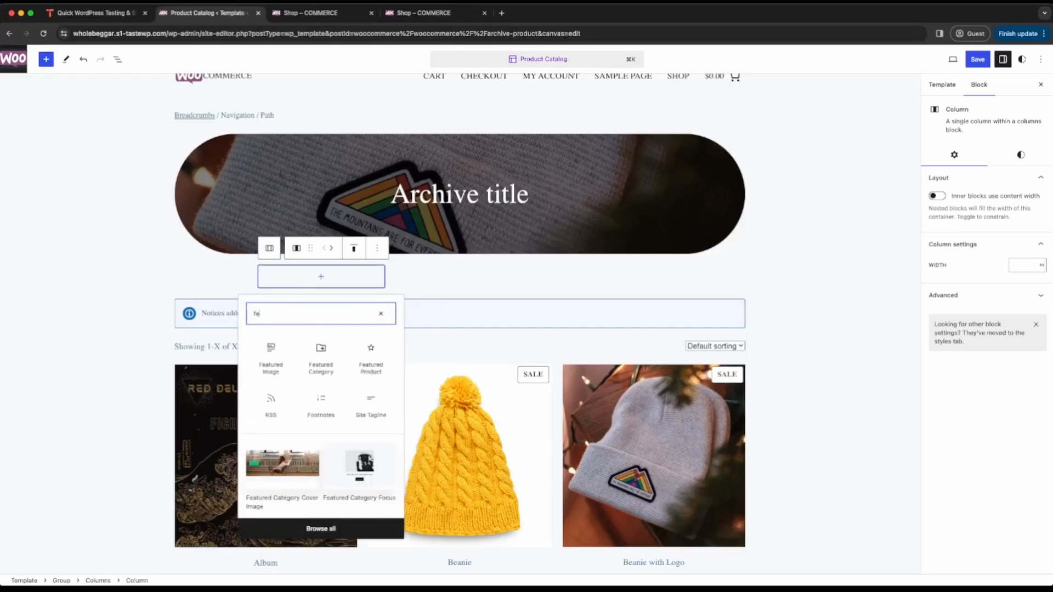
left_click(331, 369)
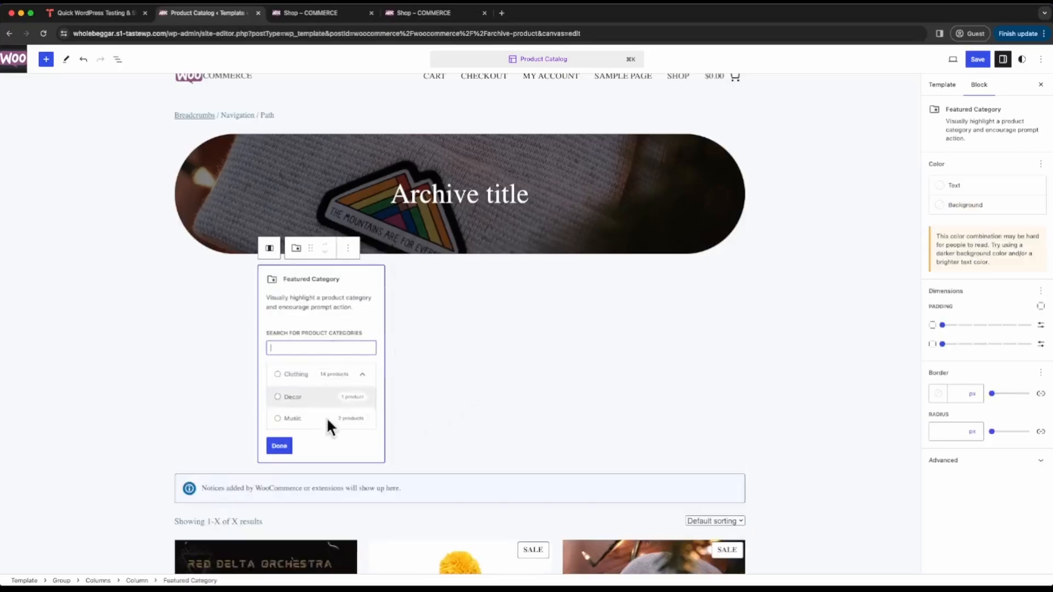
left_click(296, 379)
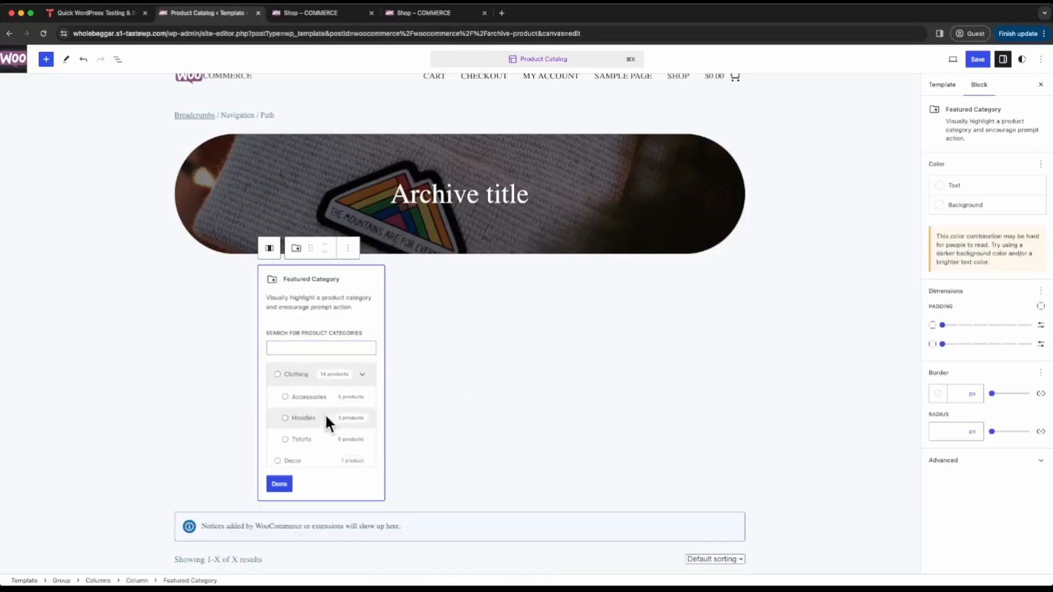
left_click(278, 374)
left_click(280, 484)
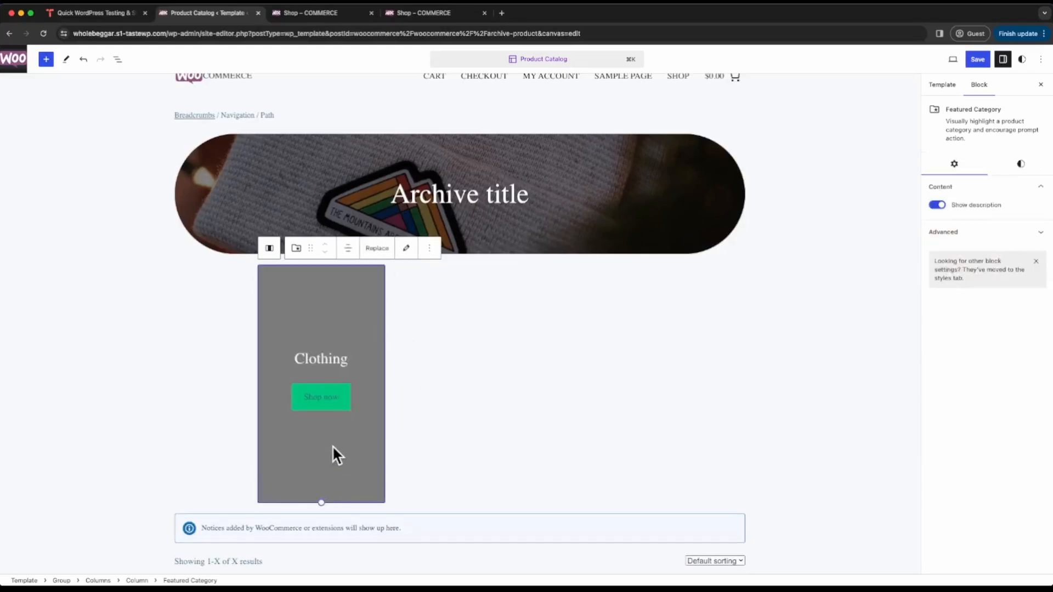
- Give the Clothing block the collection.jpg image from the media library with Cover fit, and shorten the block to roughly a square
left_click(378, 249)
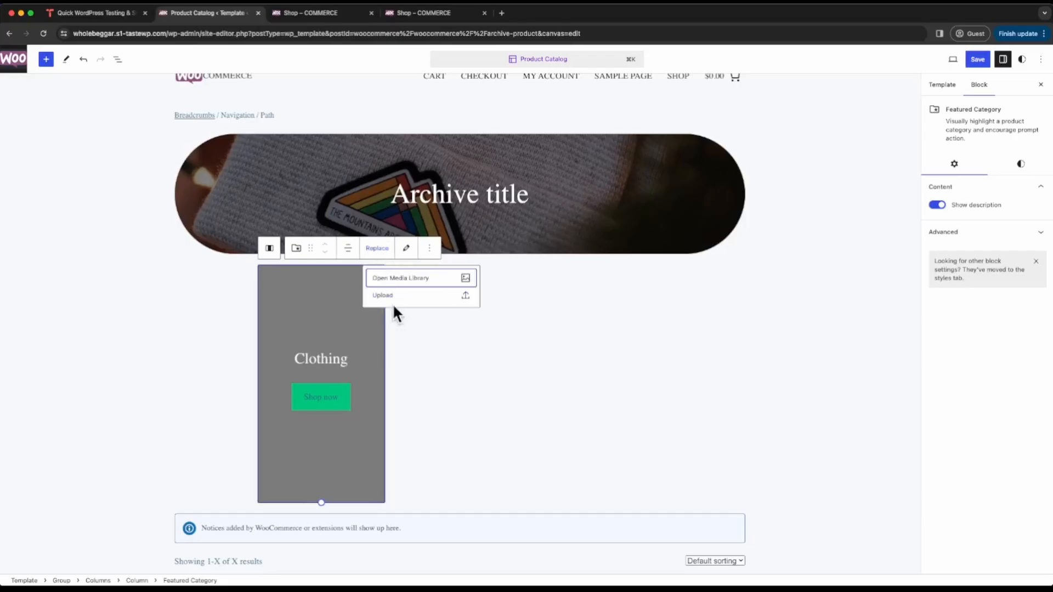
left_click(404, 280)
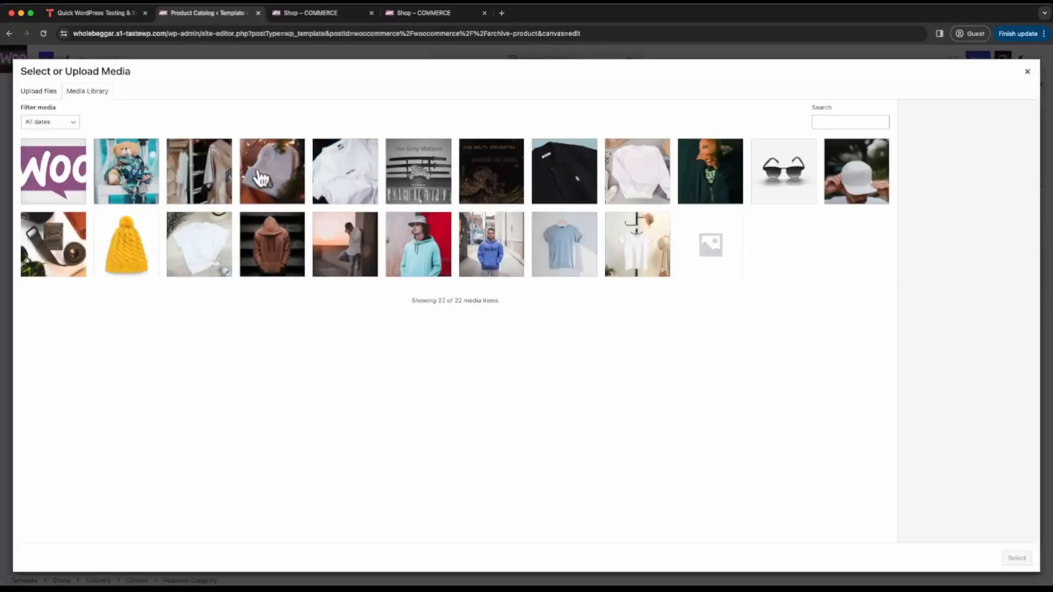
left_click(219, 186)
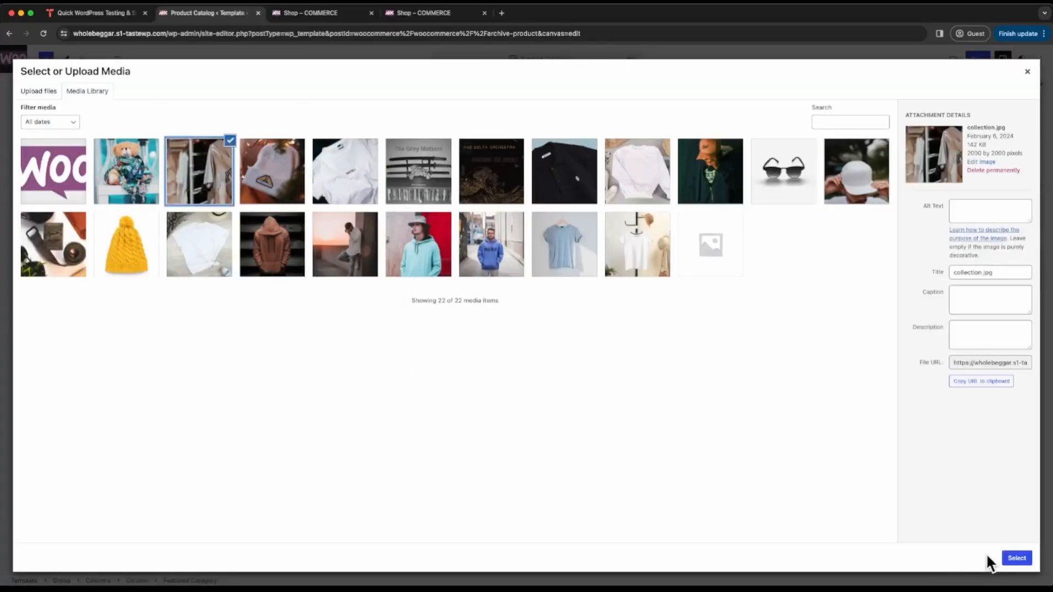
left_click(1017, 558)
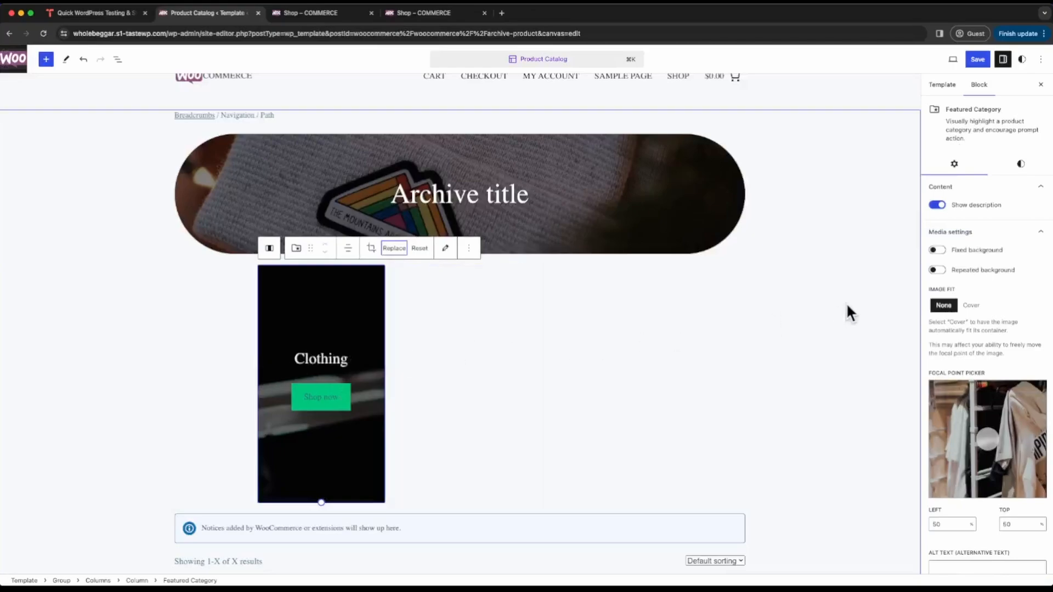
left_click(974, 308)
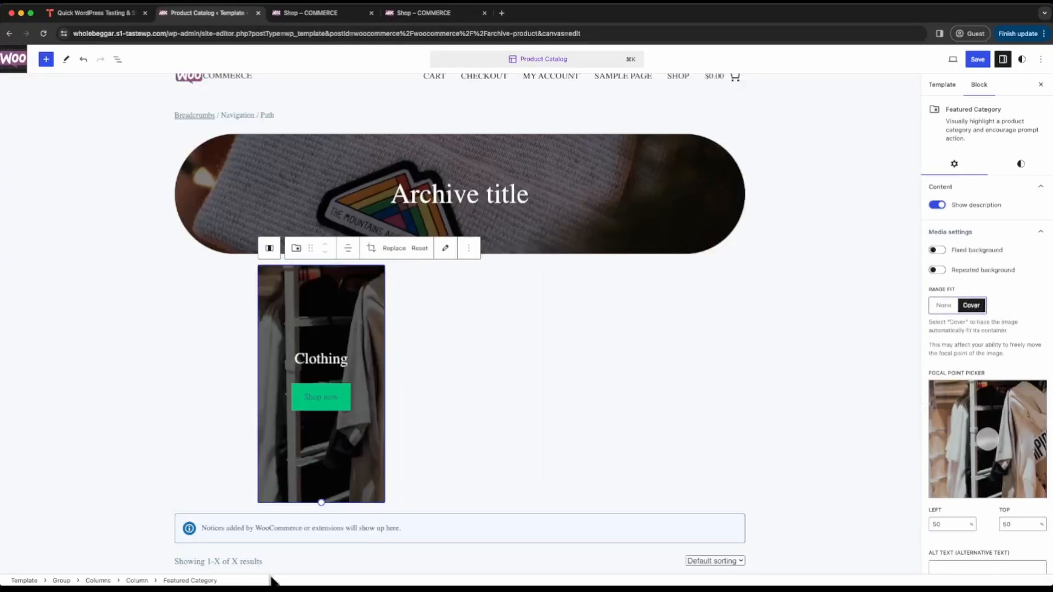
left_click_drag(322, 502, 322, 390)
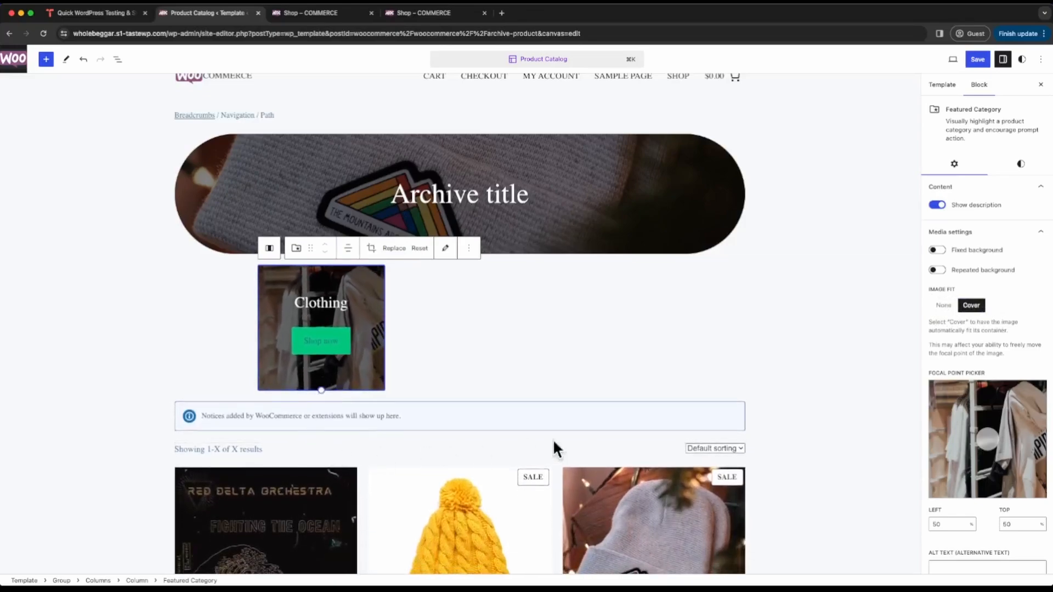
- Color the Clothing block's Shop now button with a semi-transparent black background (#000000BA) and the theme's Base color (#F7F9FB) for text
left_click(337, 340)
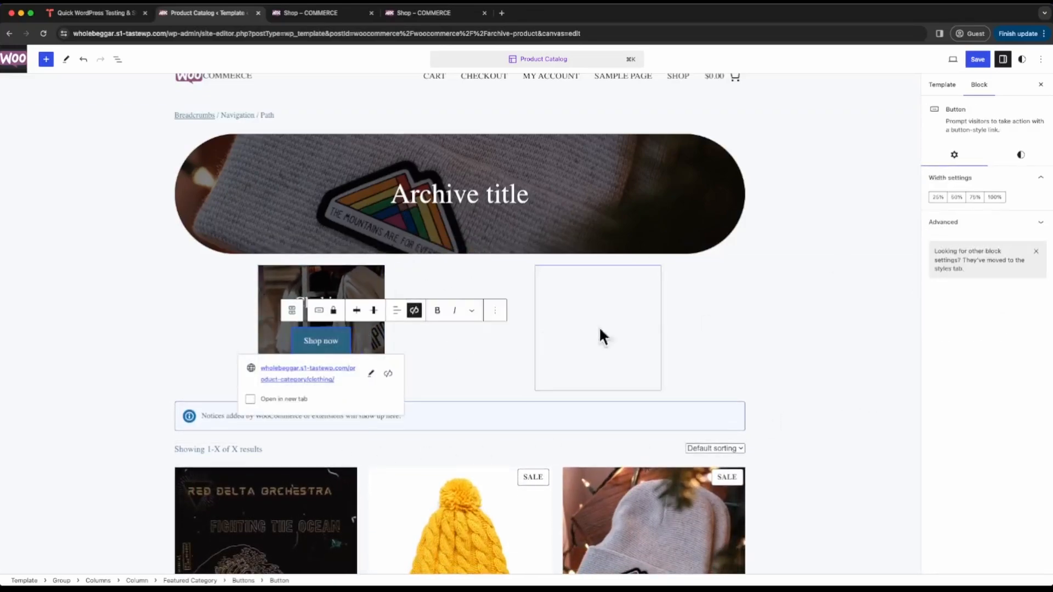
left_click(1023, 157)
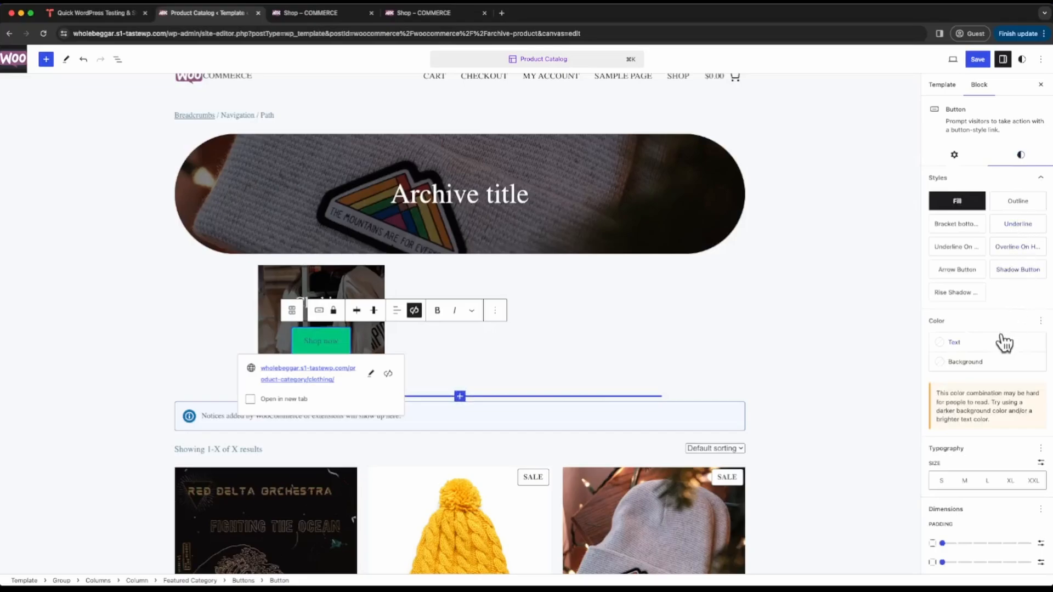
left_click(967, 363)
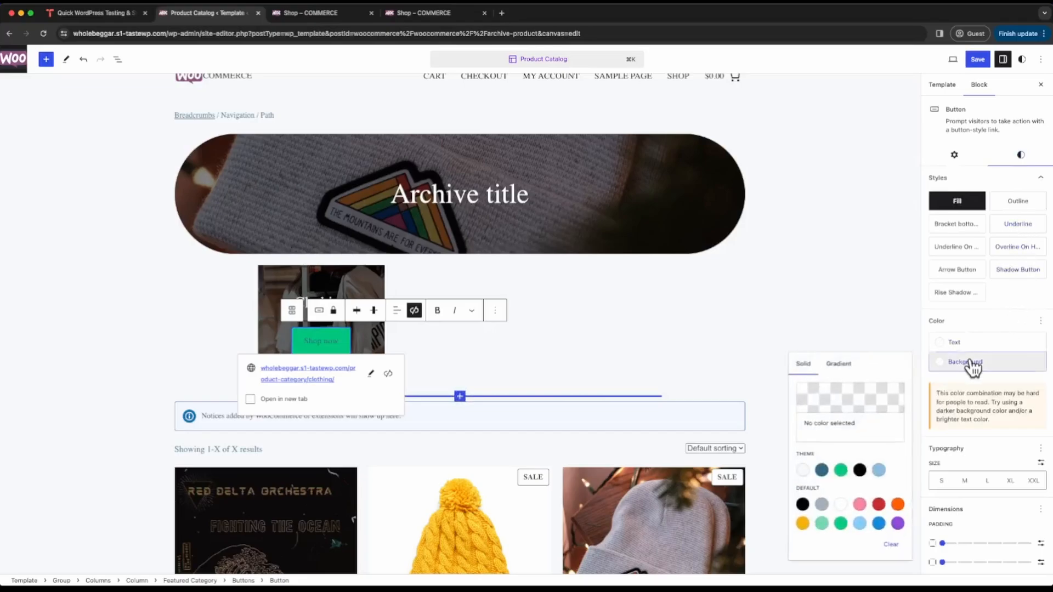
left_click(859, 470)
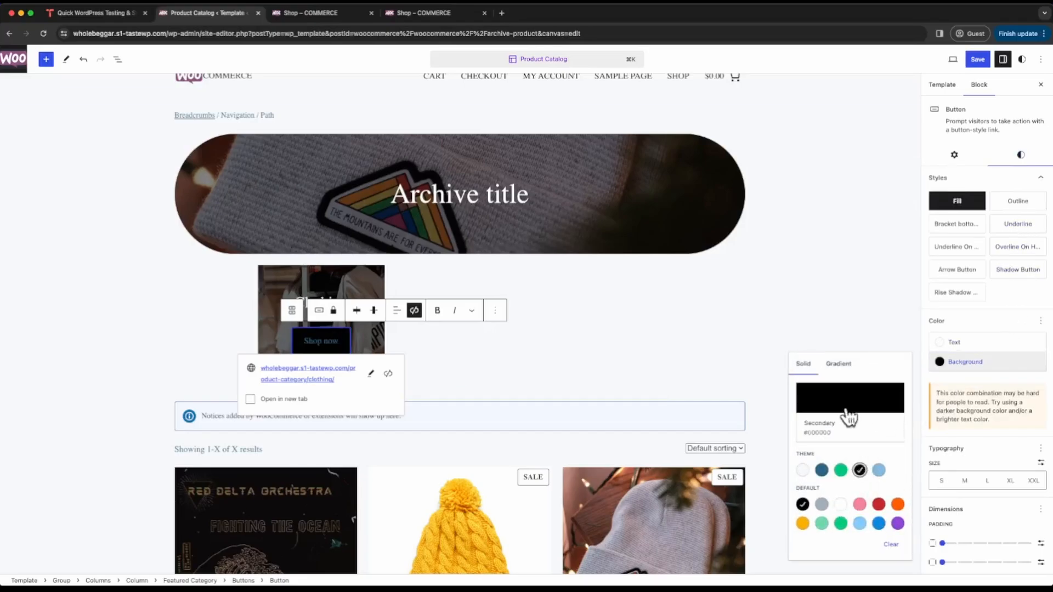
left_click(849, 406)
left_click_drag(768, 507, 748, 505)
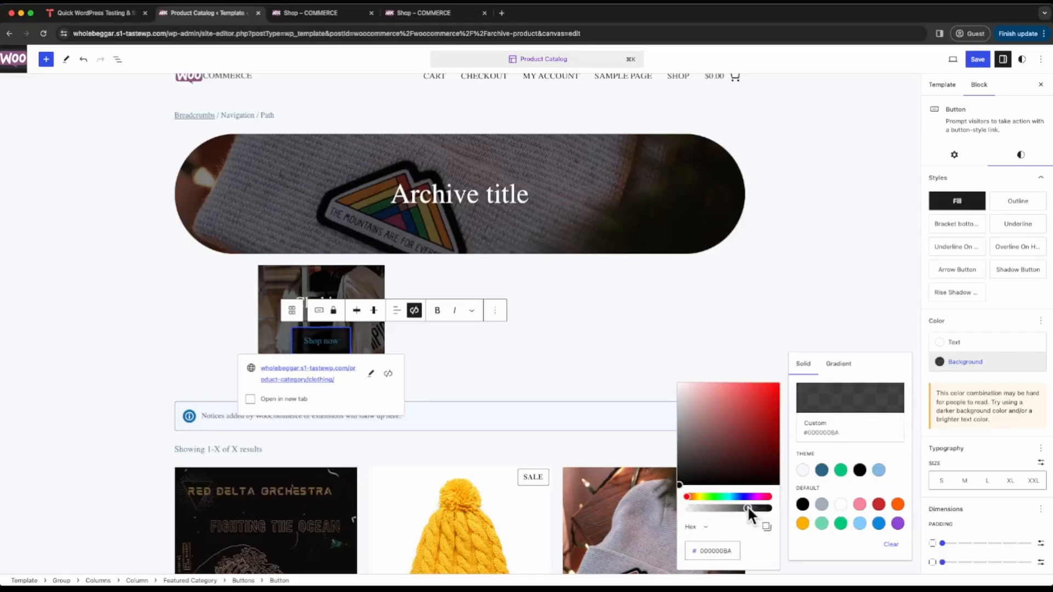
left_click(953, 346)
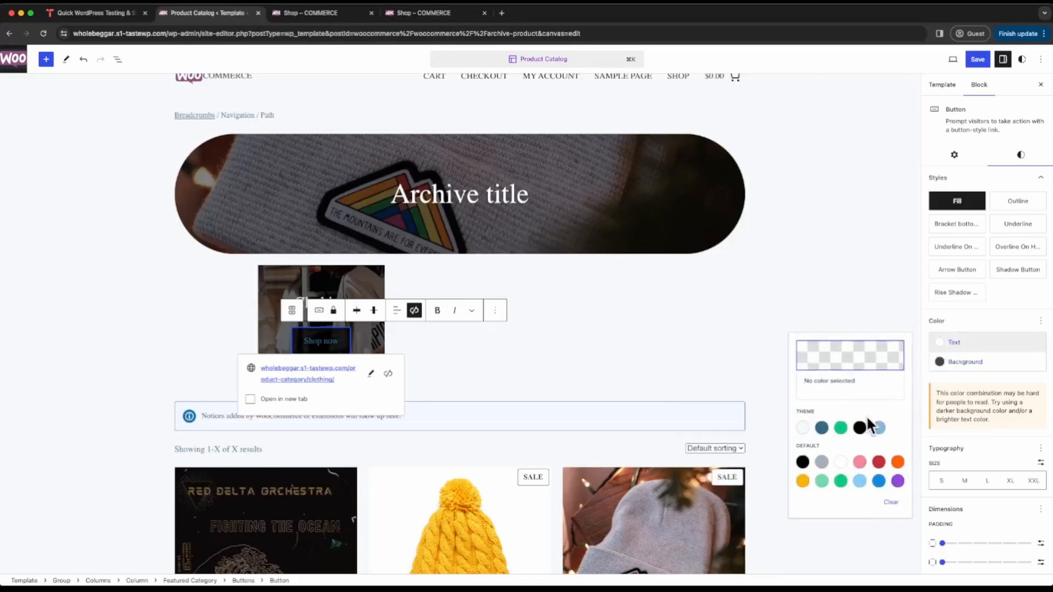
left_click(803, 428)
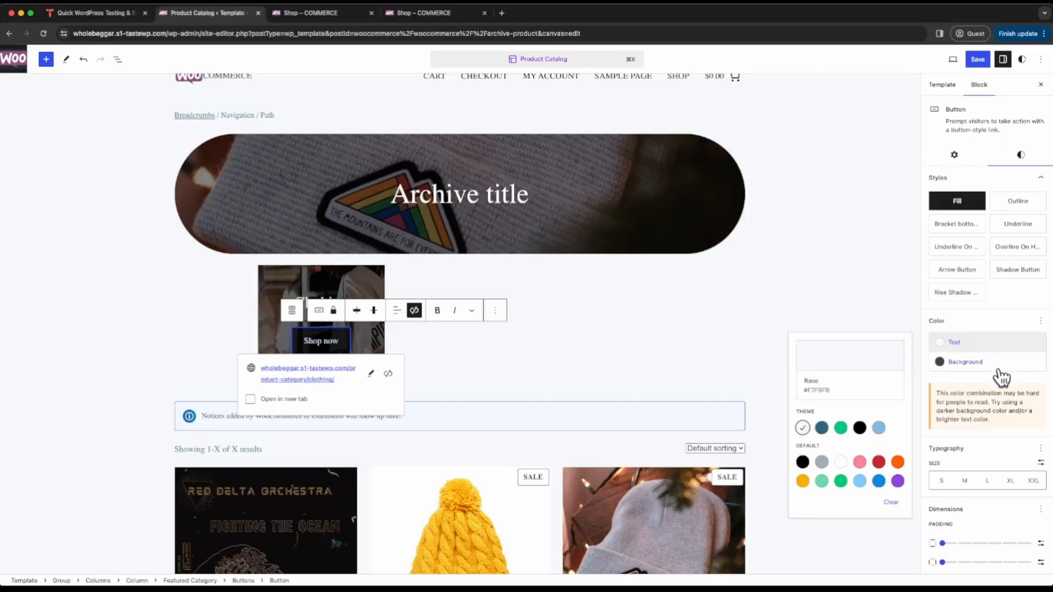
- Set the Shop now button's border radius to 100 px
scroll(1000, 384, "down", 2)
scroll(998, 384, "down", 2)
left_click(951, 555)
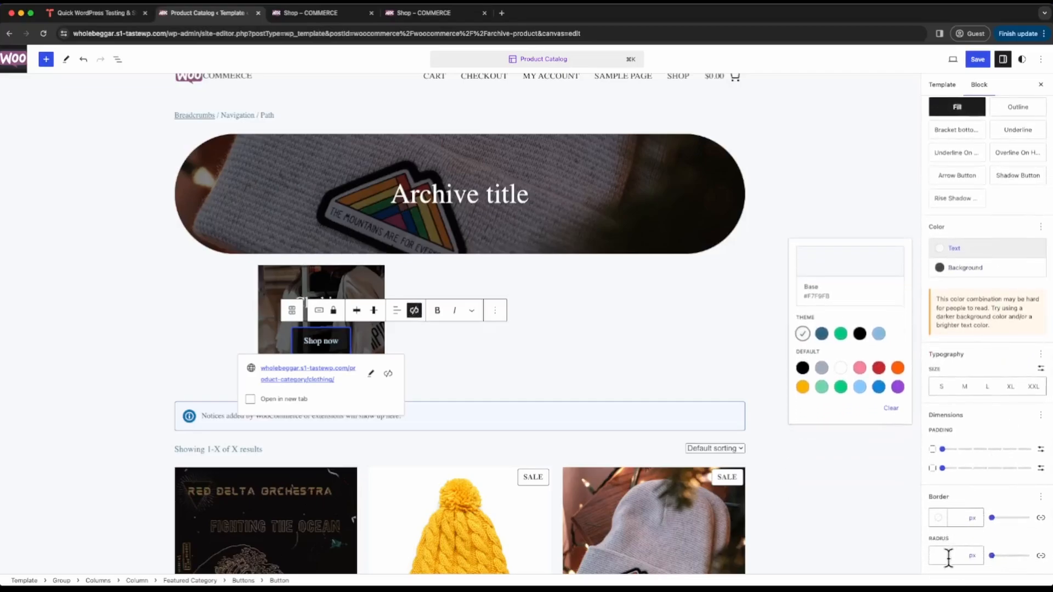
left_click_drag(995, 556, 1041, 558)
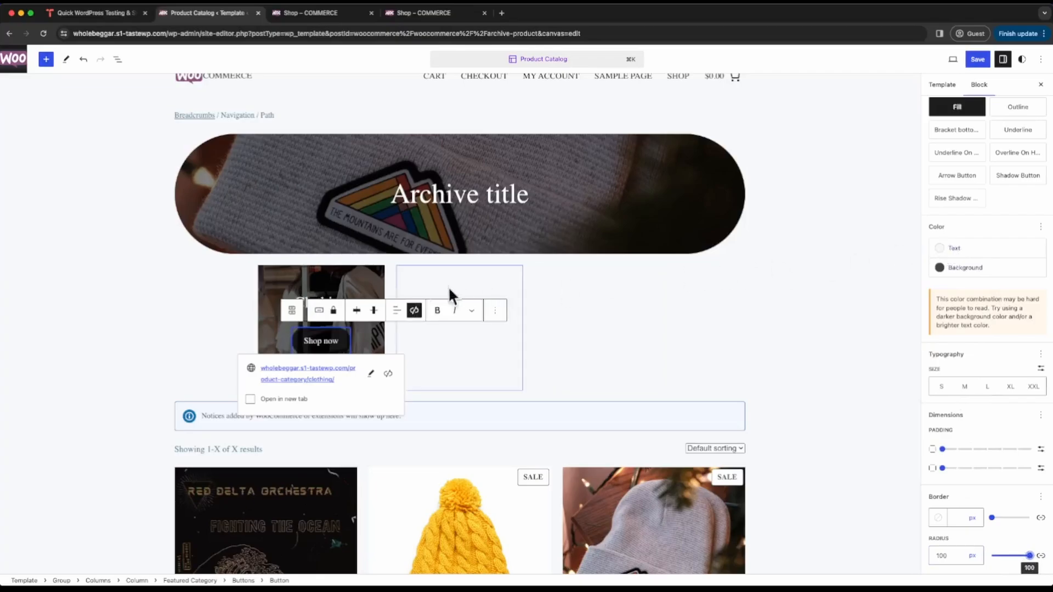
- Set the Clothing featured category block's border radius to 100% to make it circular
left_click(292, 278)
scroll(992, 374, "down", 5)
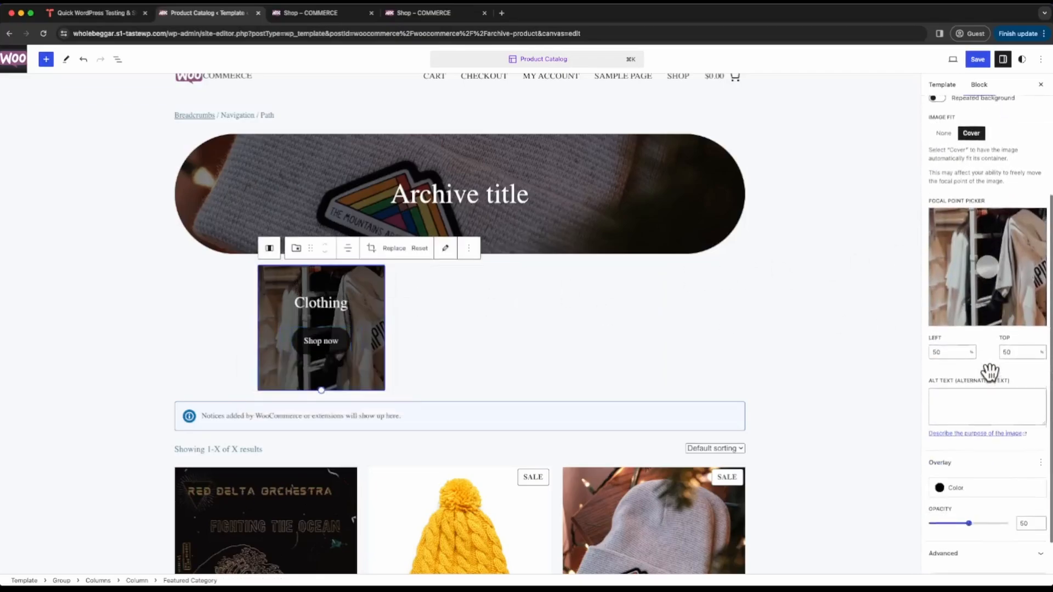
scroll(993, 208, "up", 5)
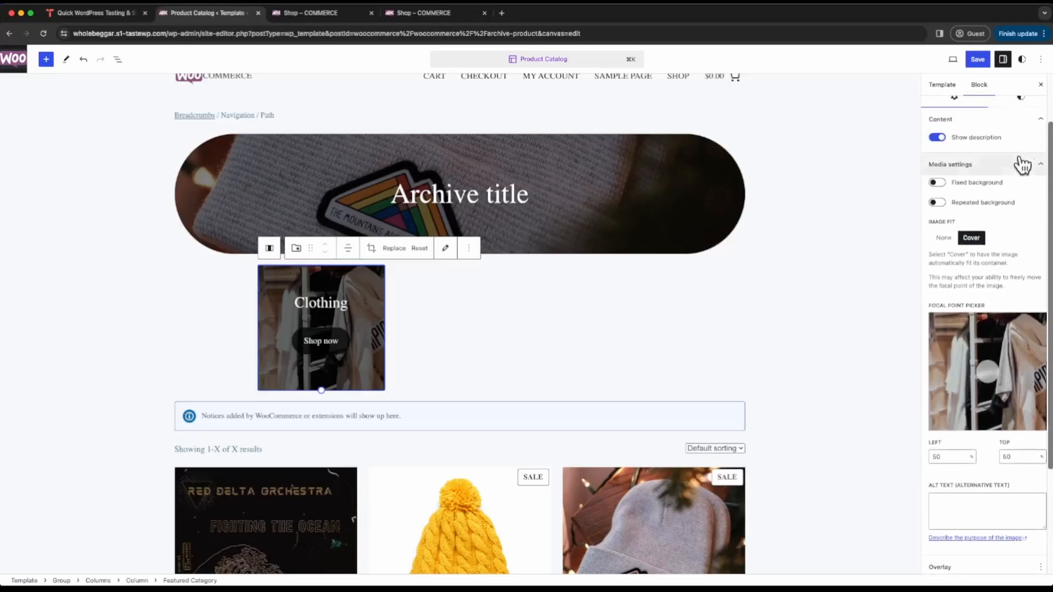
left_click(1025, 117)
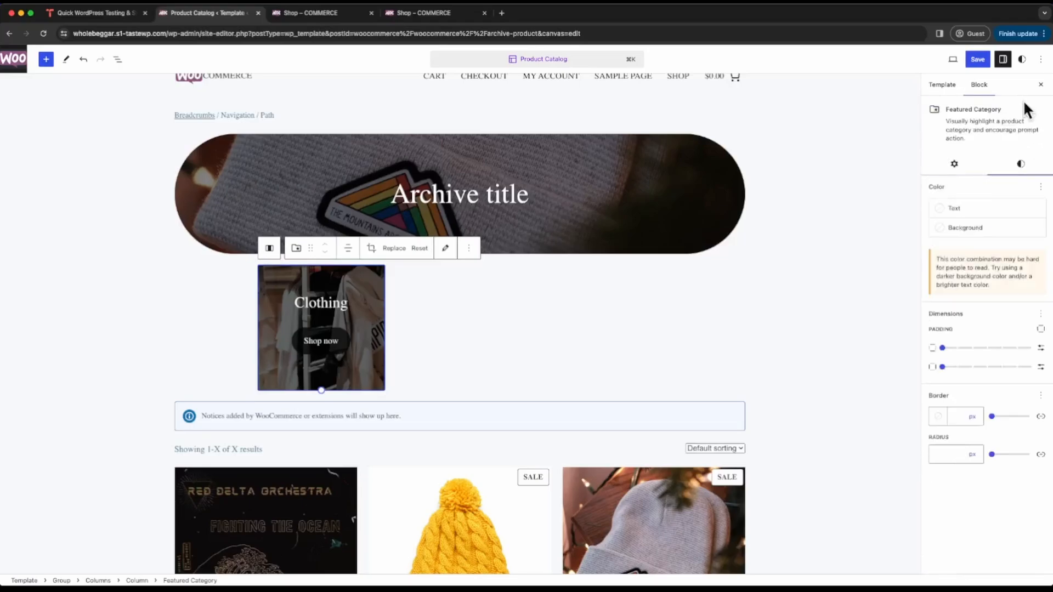
left_click(982, 455)
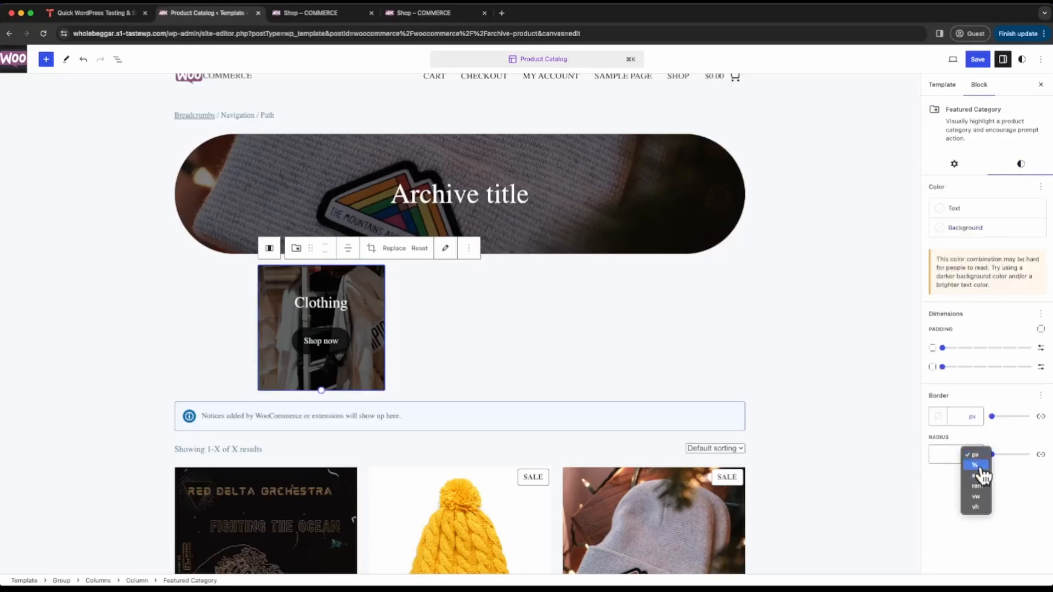
left_click(985, 478)
left_click_drag(993, 455, 1031, 455)
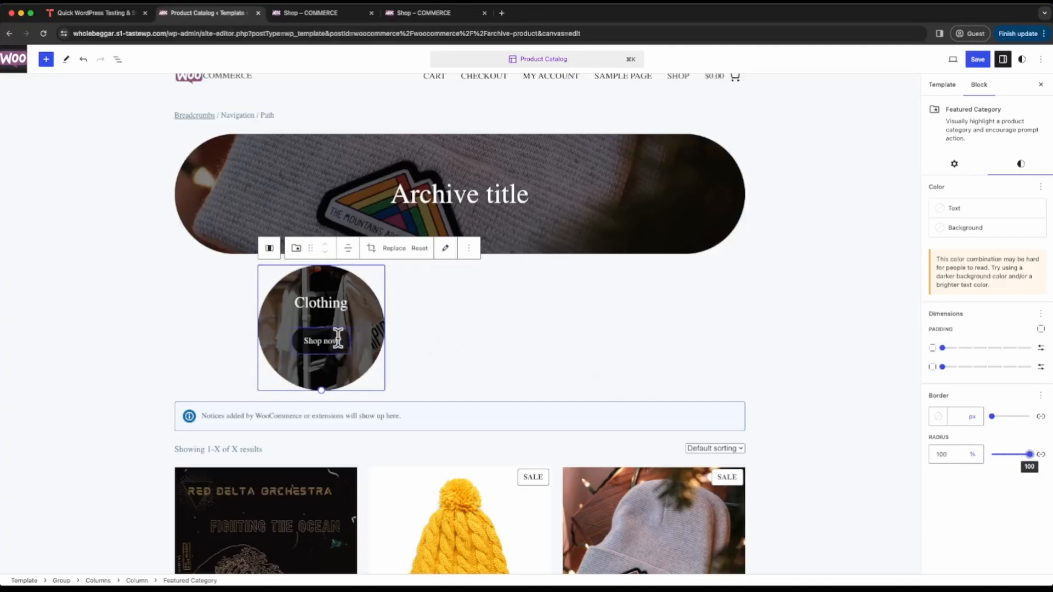
- Duplicate the circular Clothing block twice within the first column
left_click(469, 249)
left_click(490, 313)
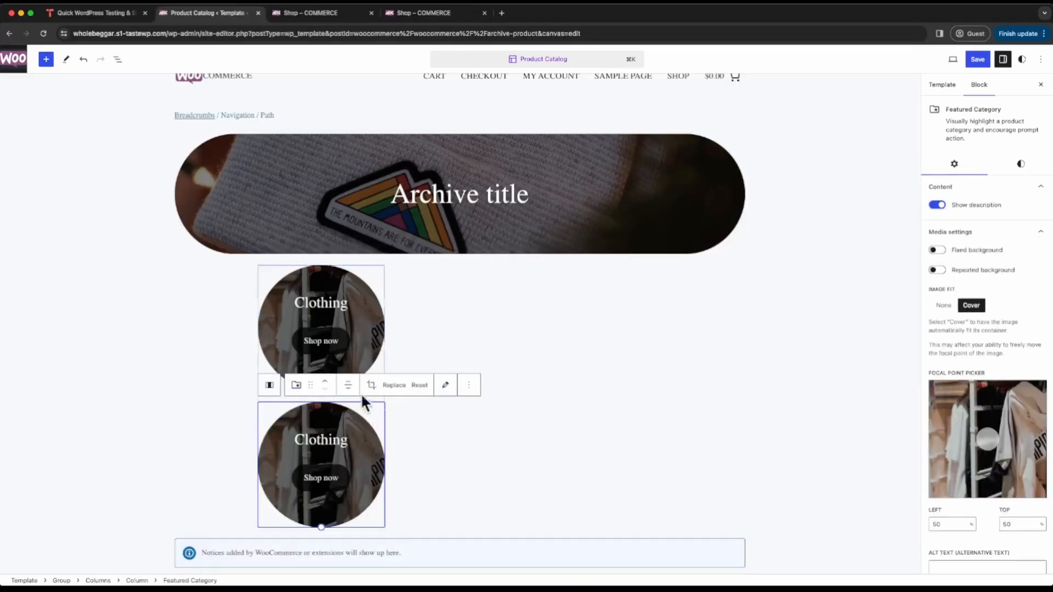
left_click(469, 386)
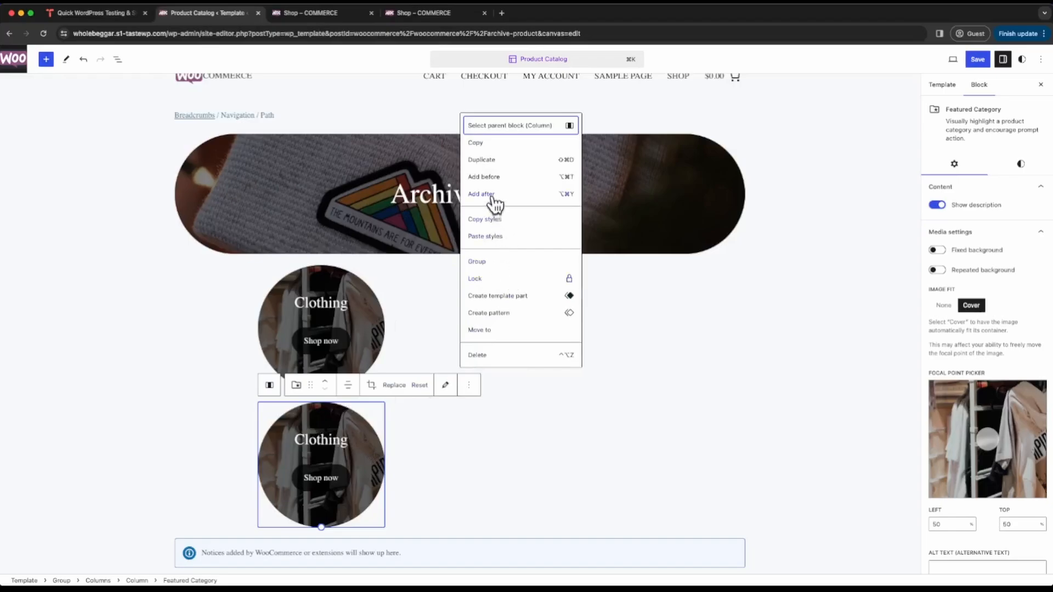
left_click(489, 160)
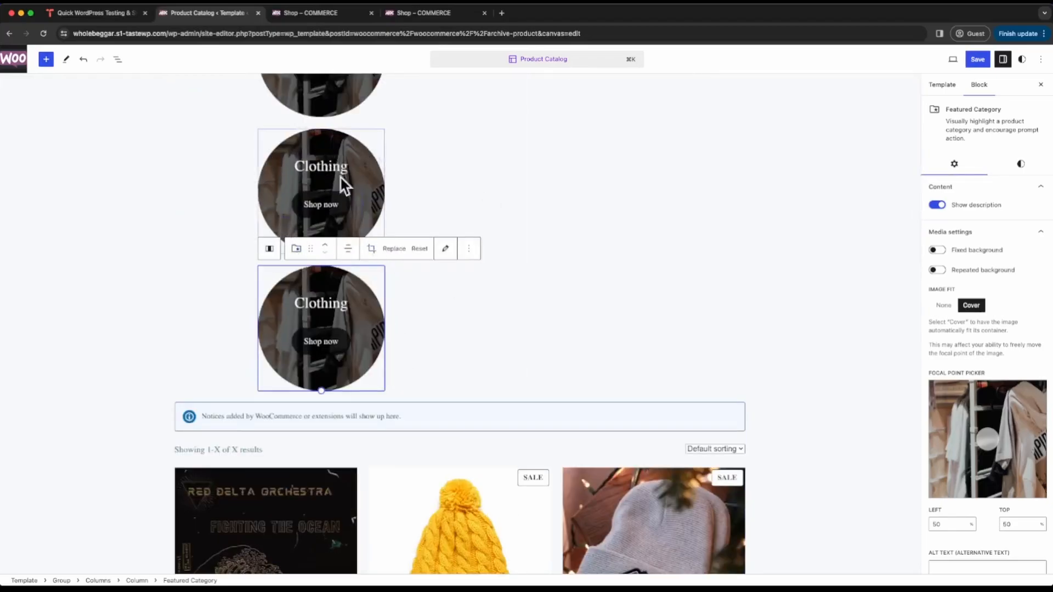
- Move one Clothing copy into the second column and another into the third column
scroll(419, 169, "up", 2)
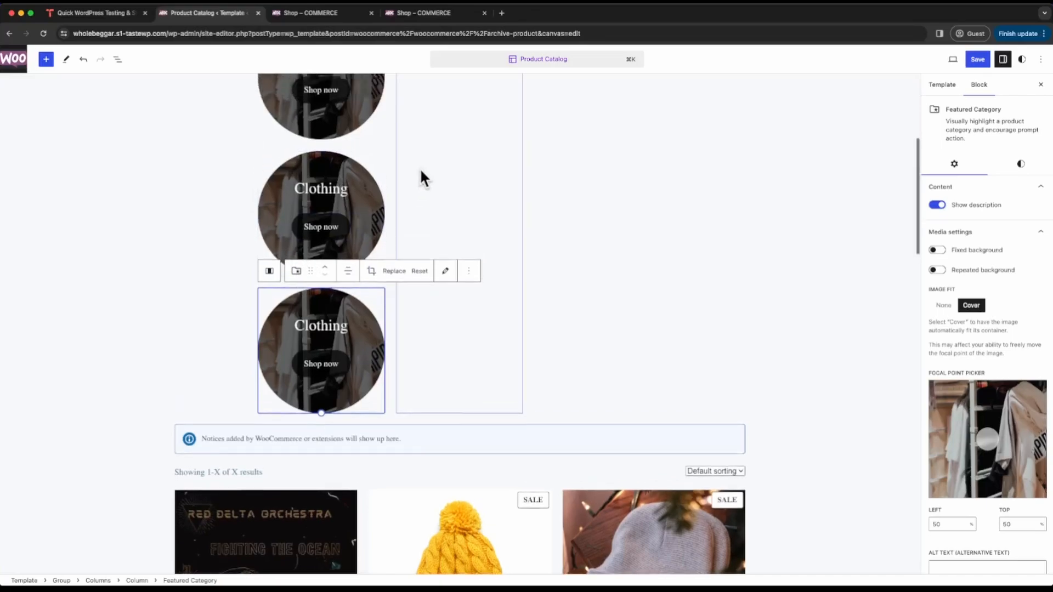
scroll(424, 166, "up", 5)
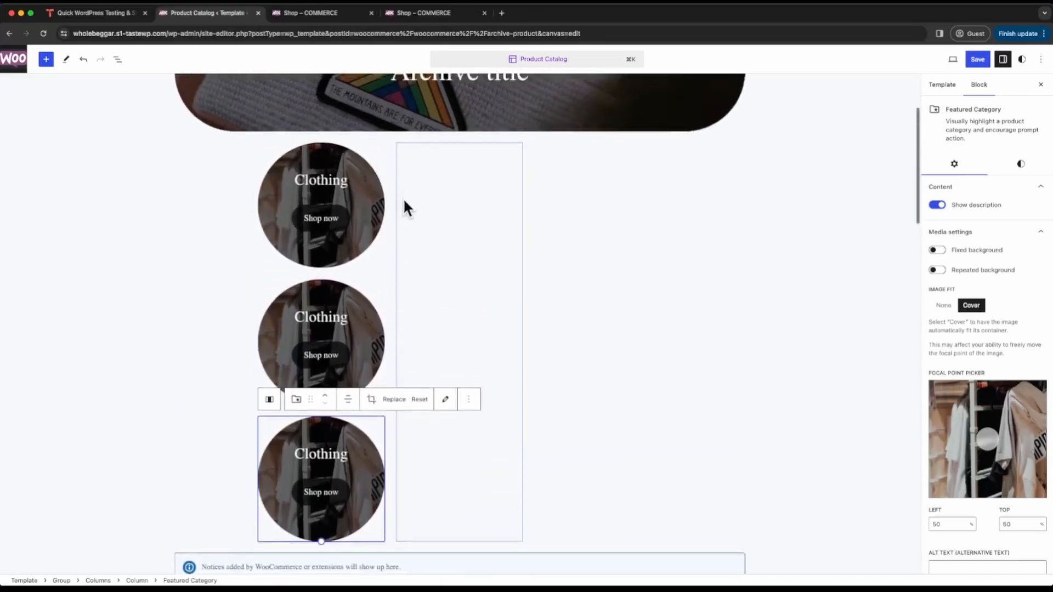
left_click(325, 162)
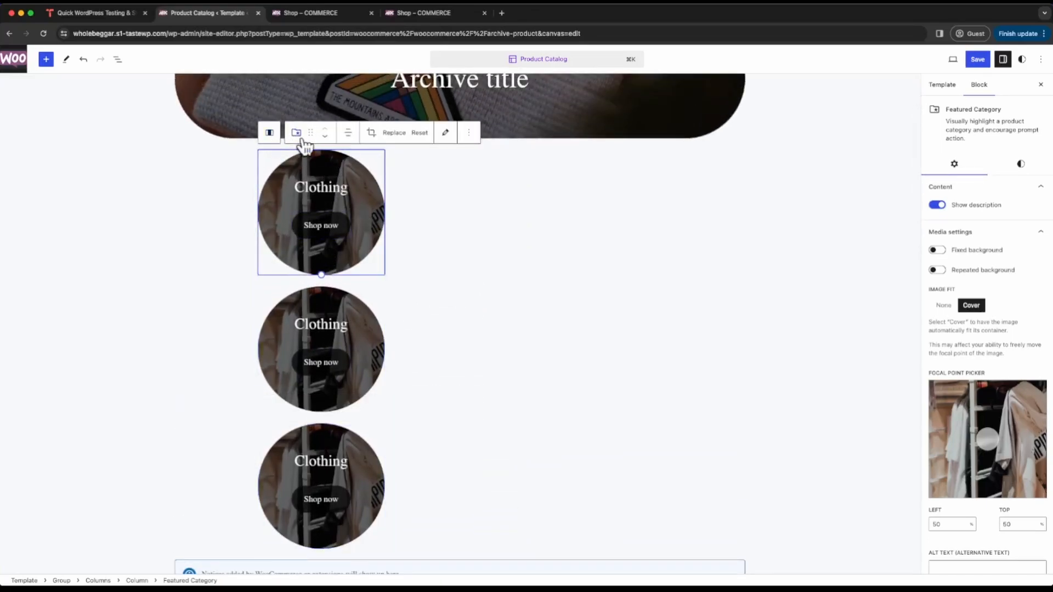
left_click_drag(310, 135, 456, 169)
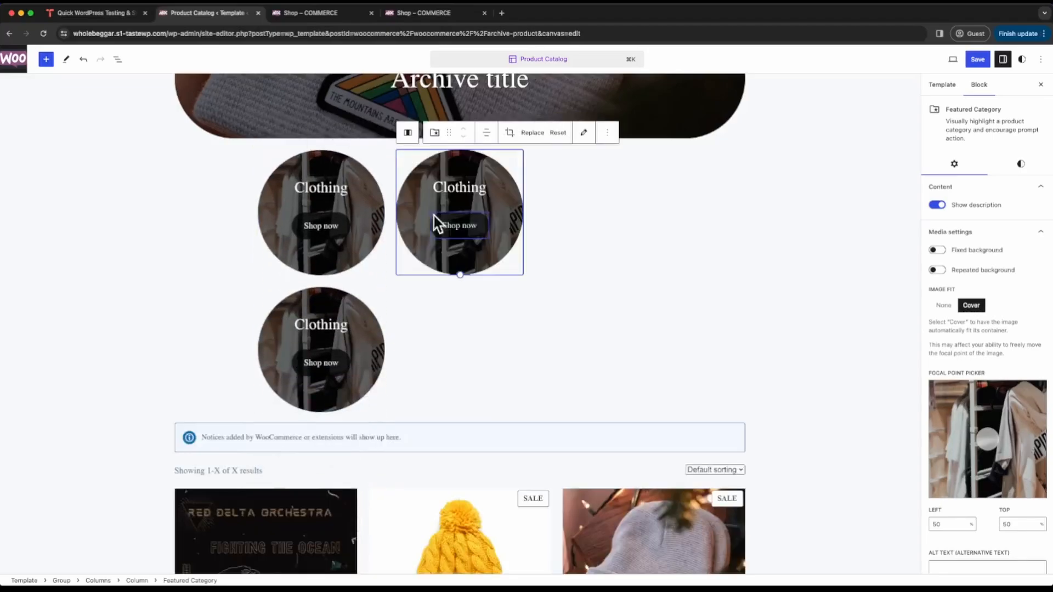
left_click(336, 310)
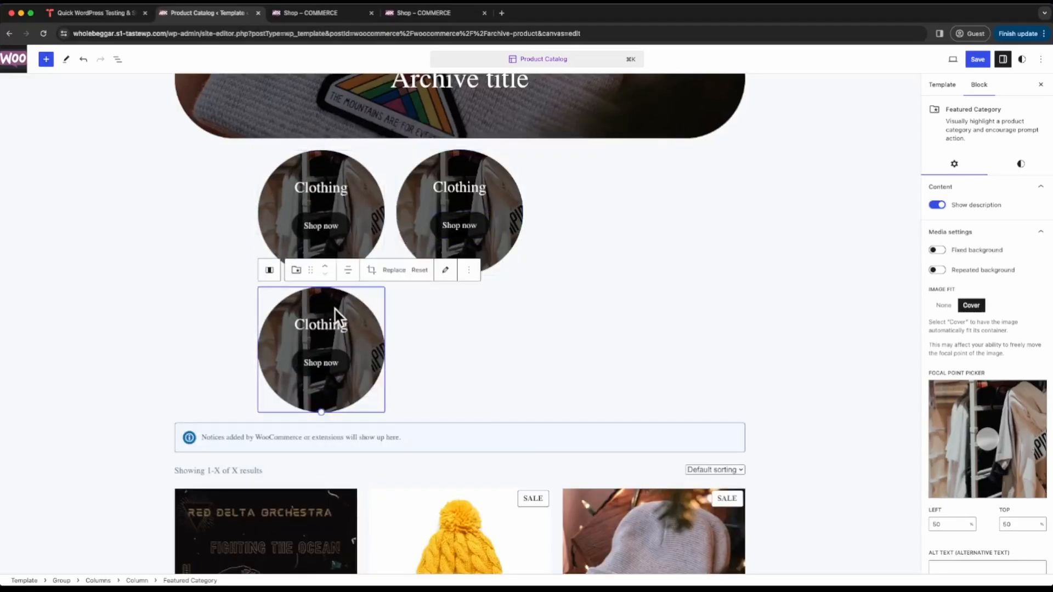
left_click_drag(310, 270, 614, 208)
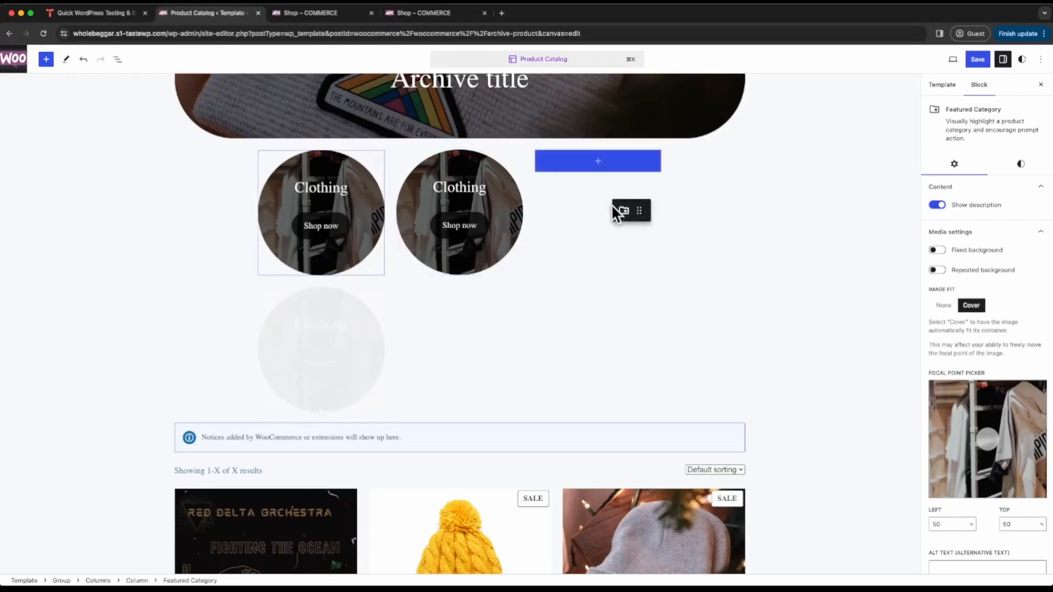
left_click_drag(597, 167, 597, 166)
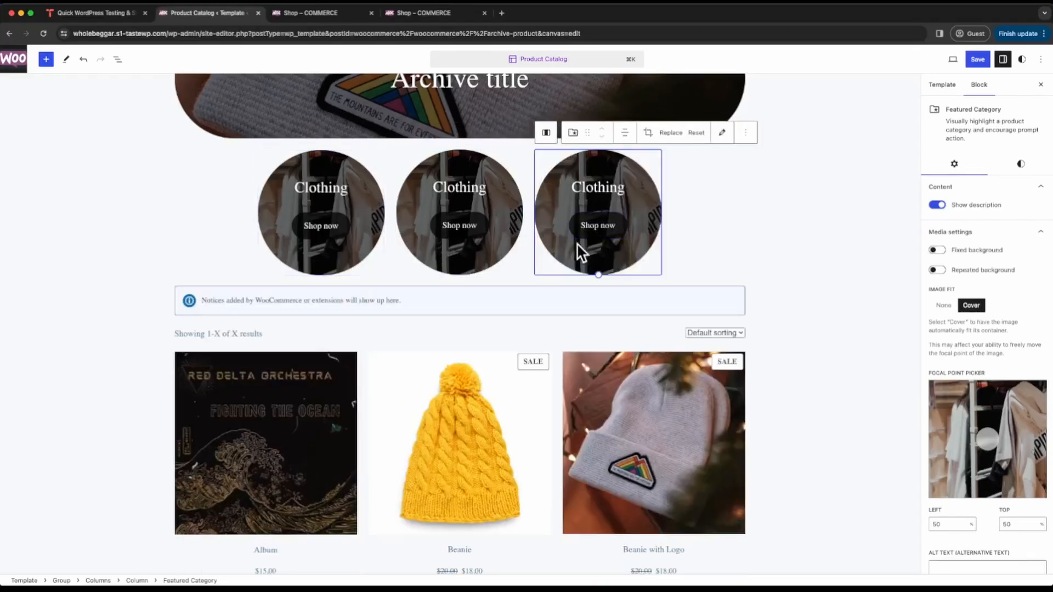
- Change the second column's featured category from Clothing to Decor
left_click(477, 172)
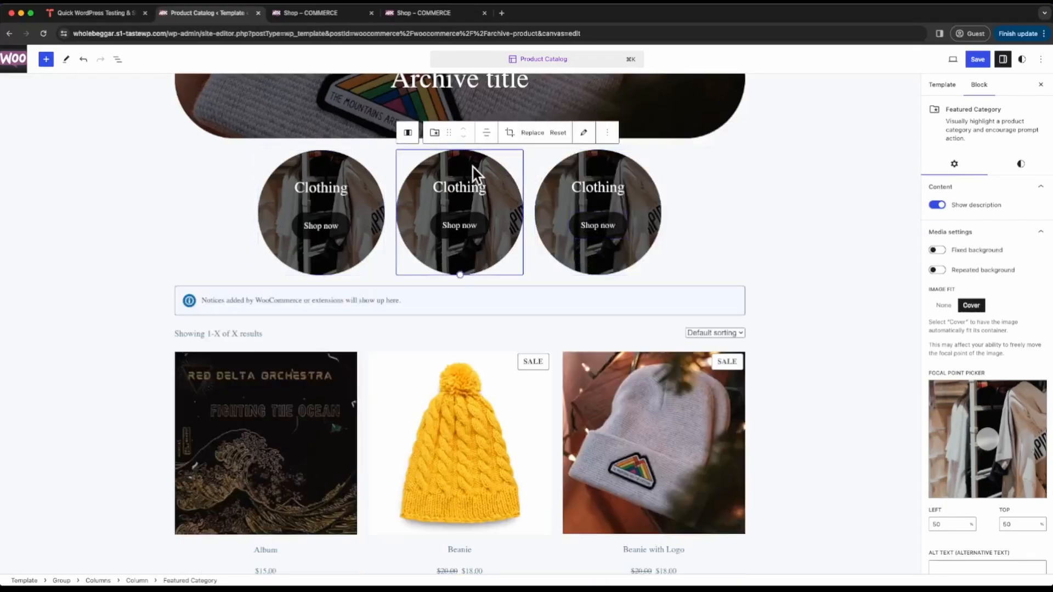
left_click(541, 133)
left_click(582, 133)
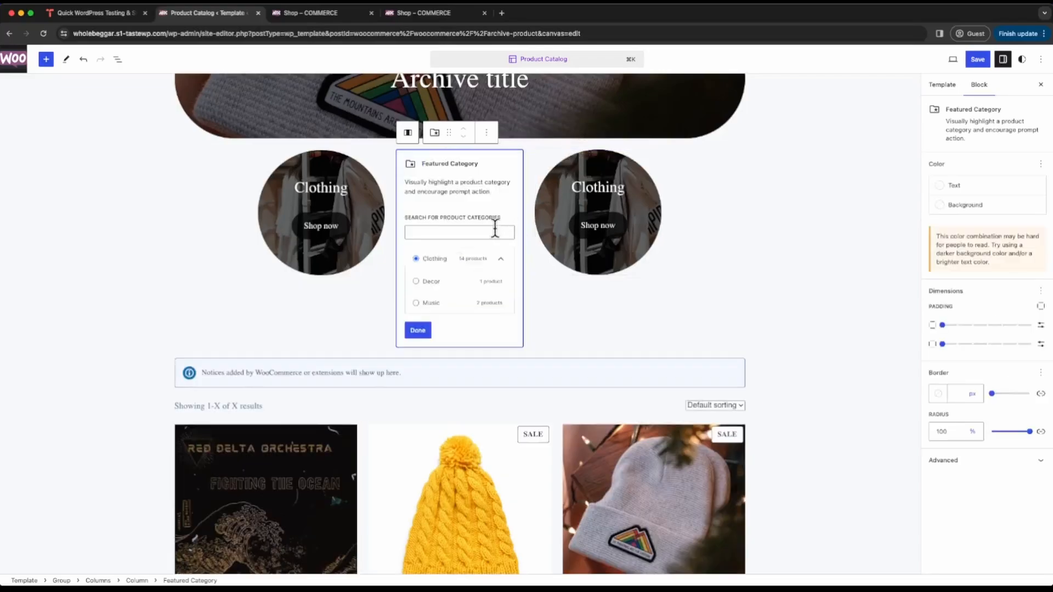
left_click(429, 281)
left_click(418, 331)
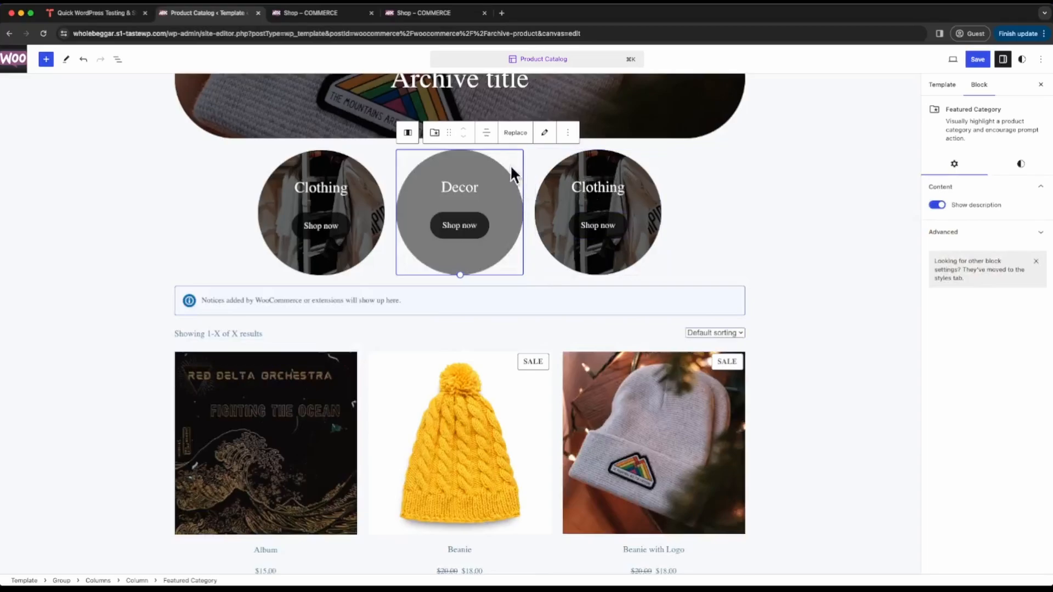
- Give the Decor block the teddy bear image lanyard.jpg from the media library
left_click(518, 137)
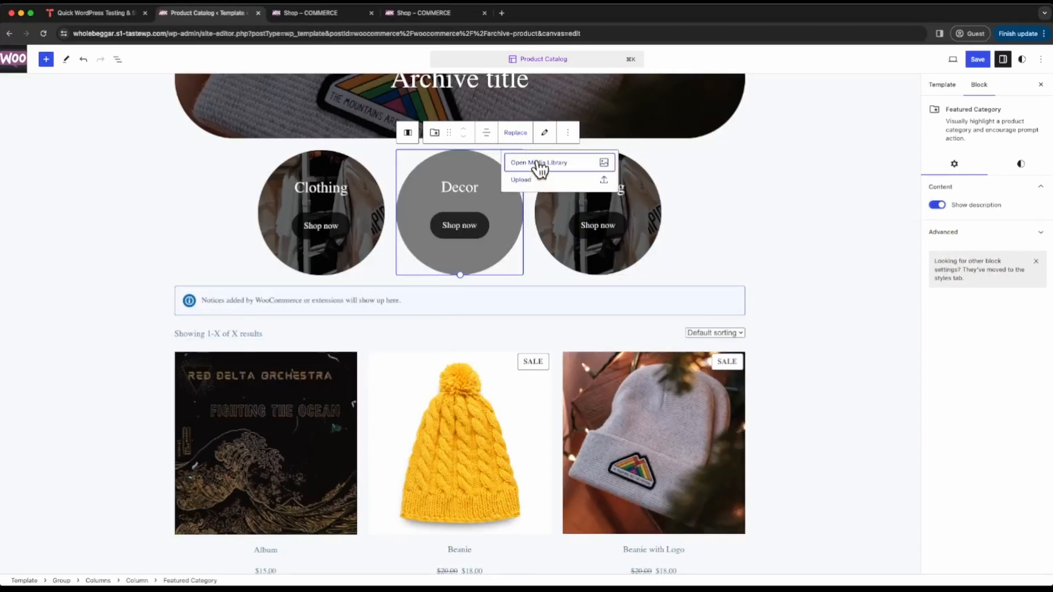
left_click(539, 166)
left_click(141, 181)
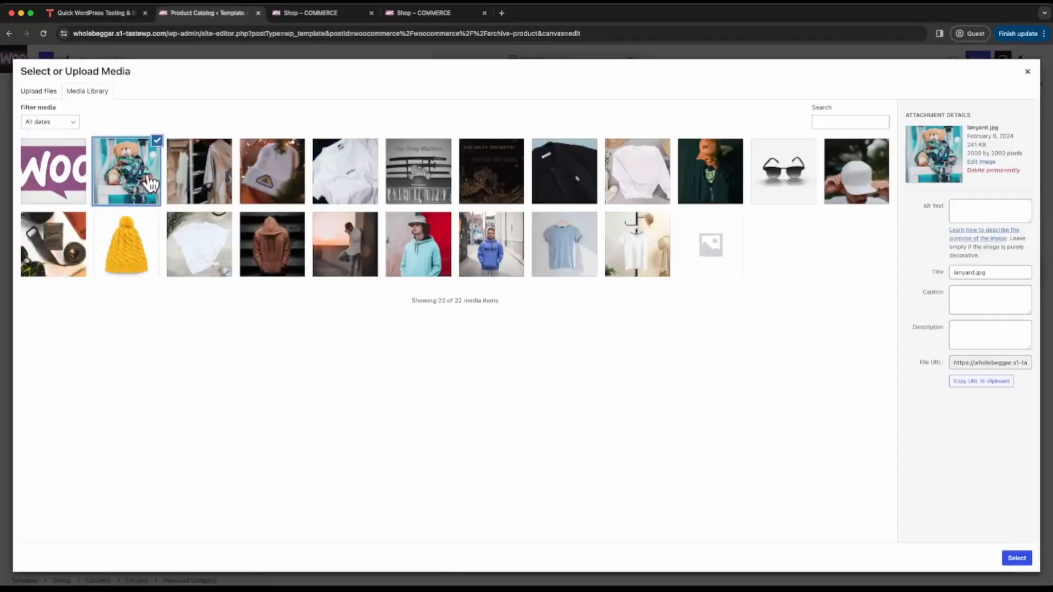
left_click(1017, 558)
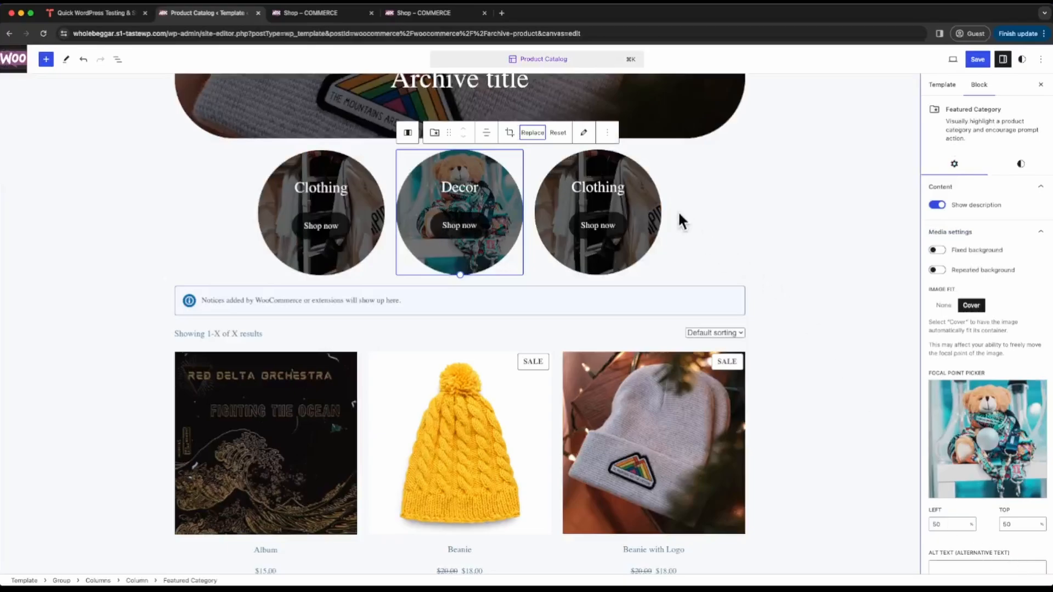
- Change the third column's featured category from Clothing to Music
left_click(607, 168)
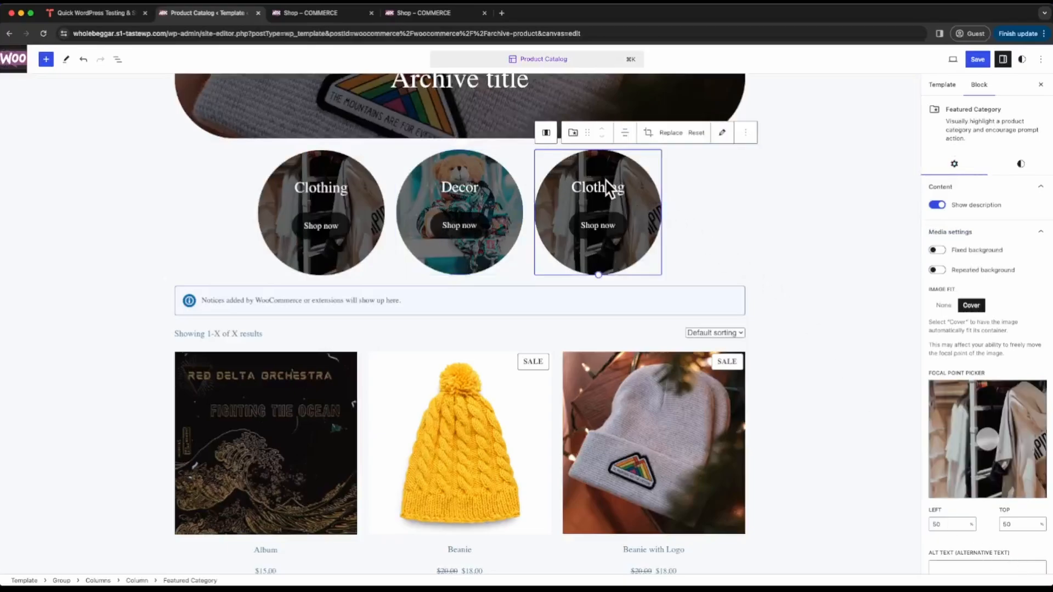
left_click(723, 133)
left_click(570, 303)
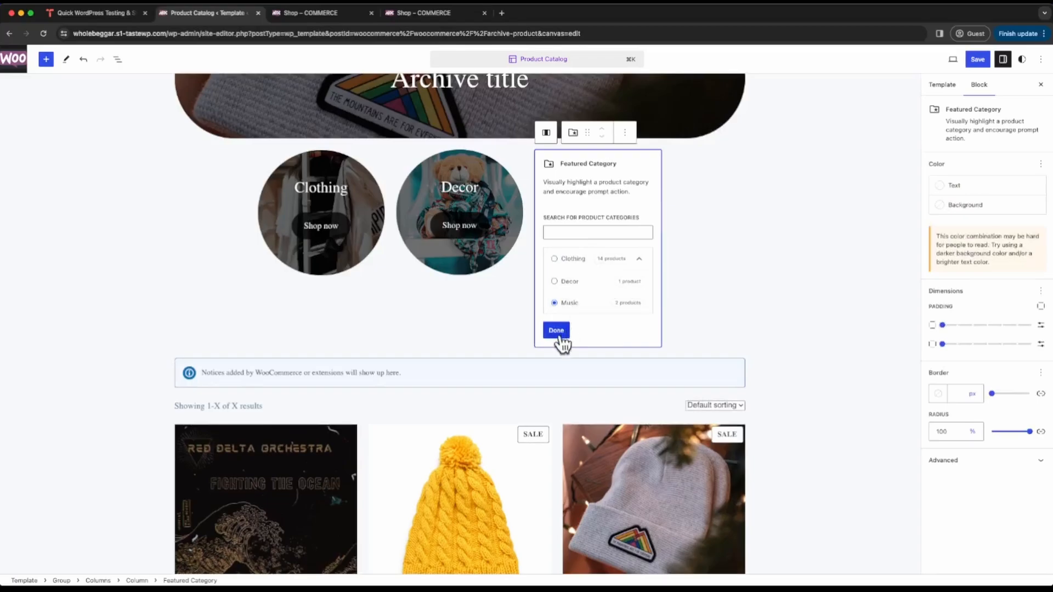
left_click(557, 331)
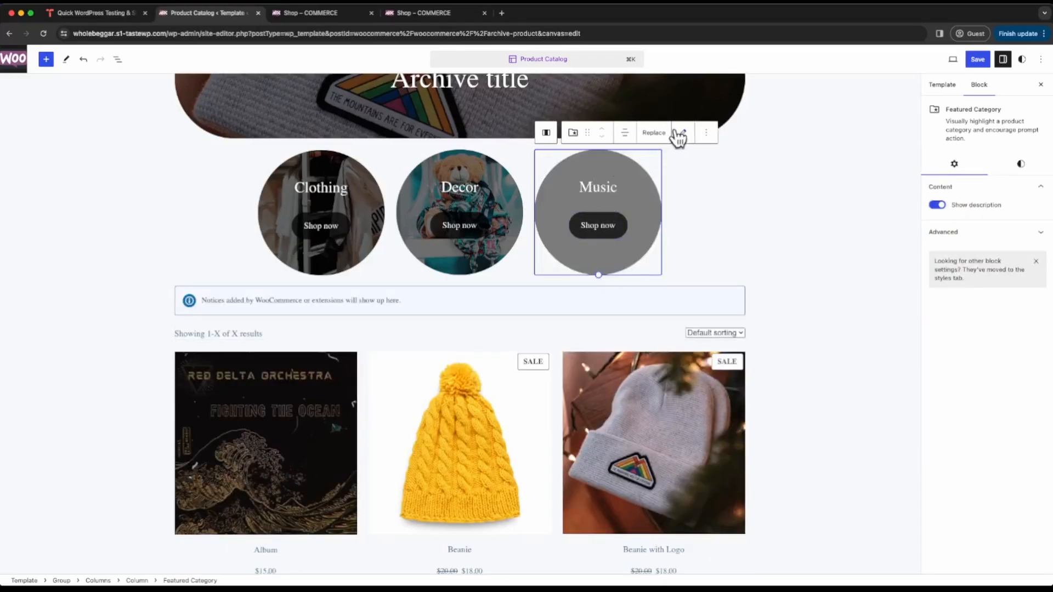
- Give the Music block the black-and-white The Grey Matters album cover image from the media library
left_click(653, 134)
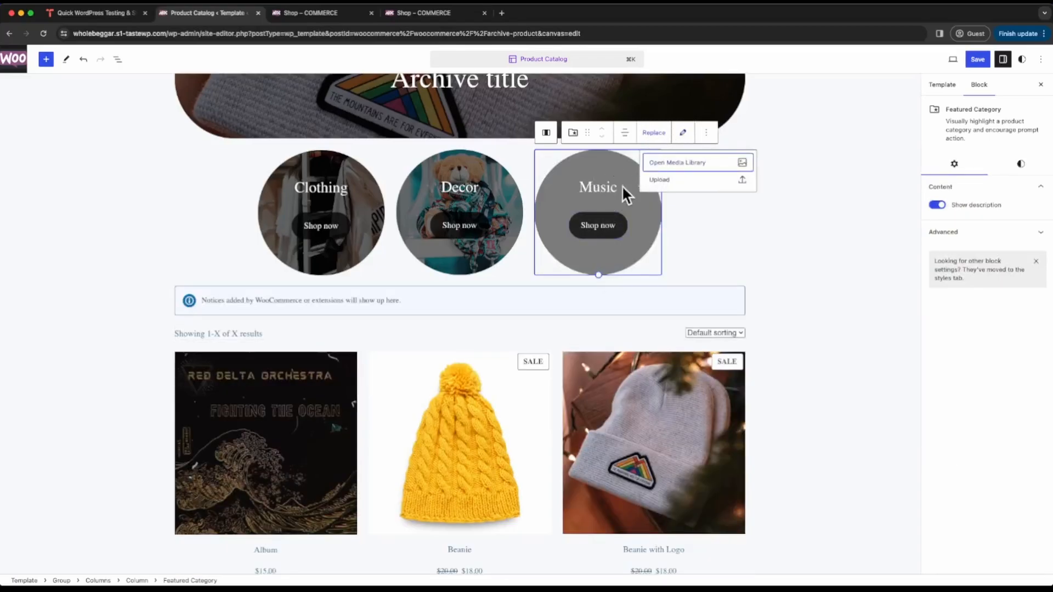
left_click(669, 164)
left_click(431, 173)
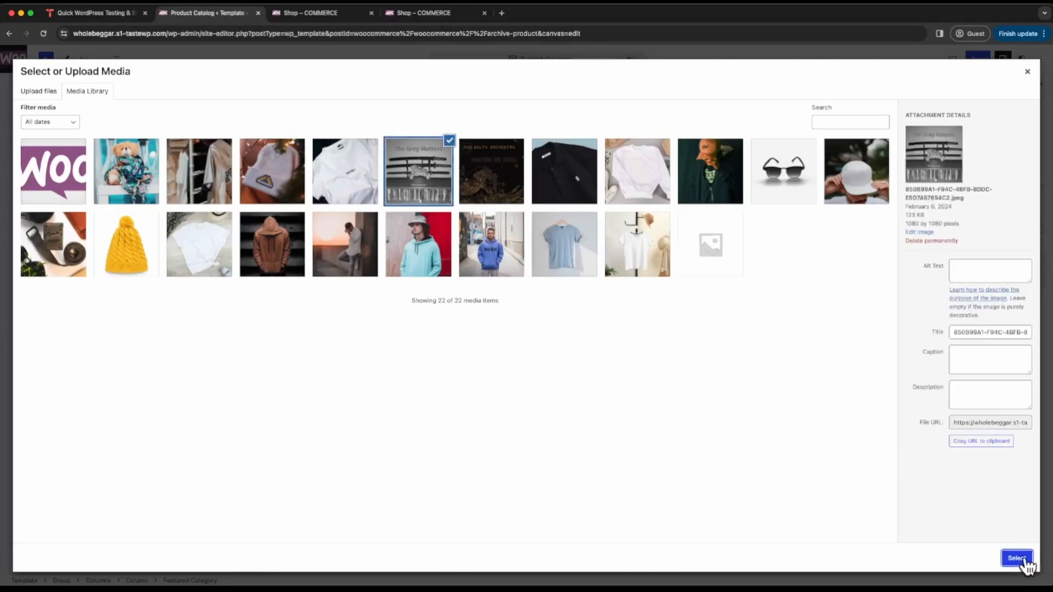
left_click(1020, 558)
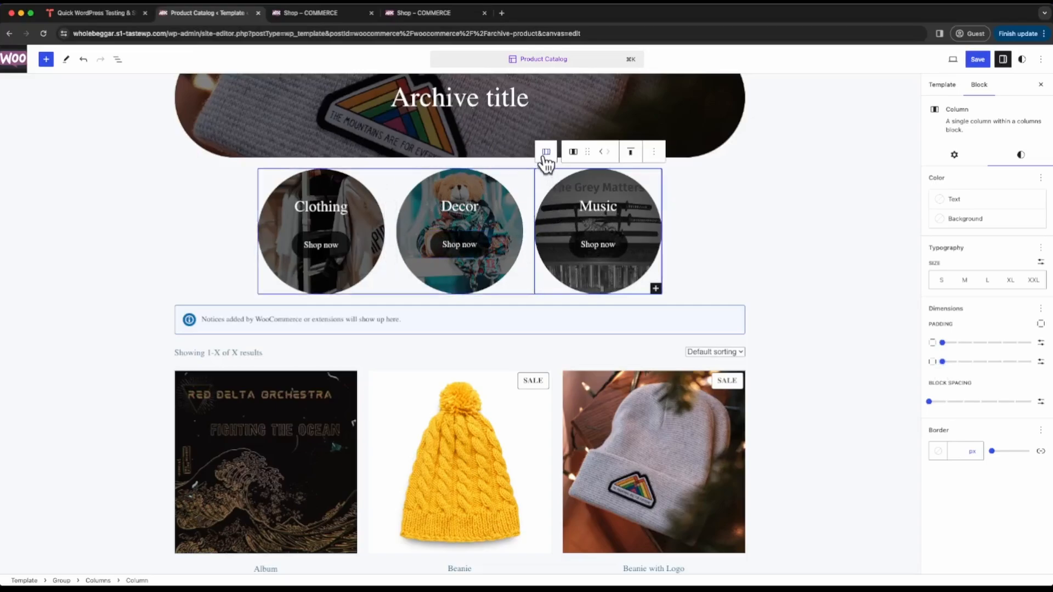
- Set the horizontal block spacing of the Columns block holding the three categories to 2 and its vertical margin to 3
left_click(546, 153)
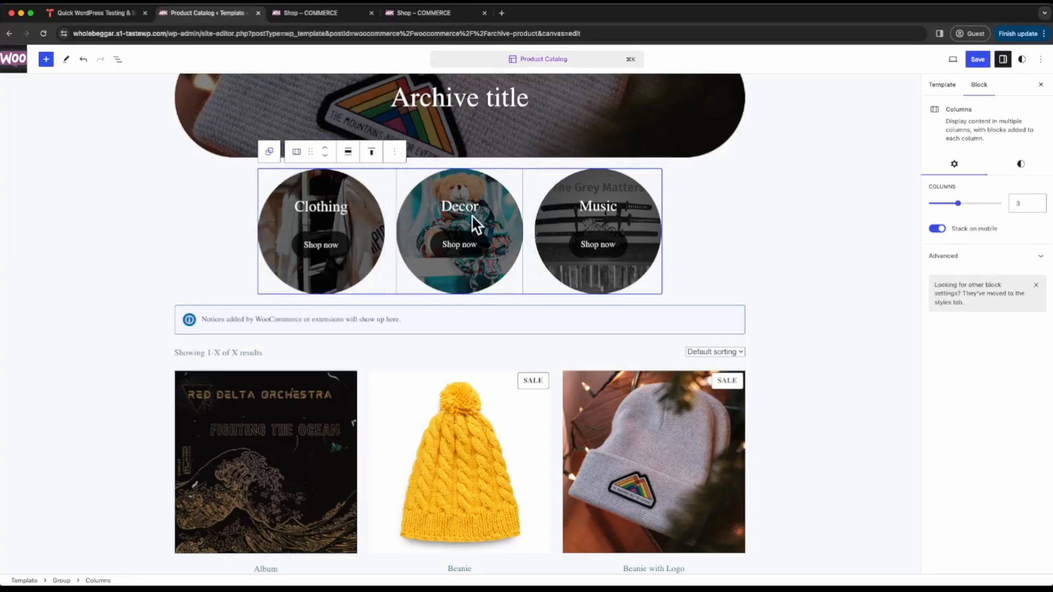
left_click(1022, 164)
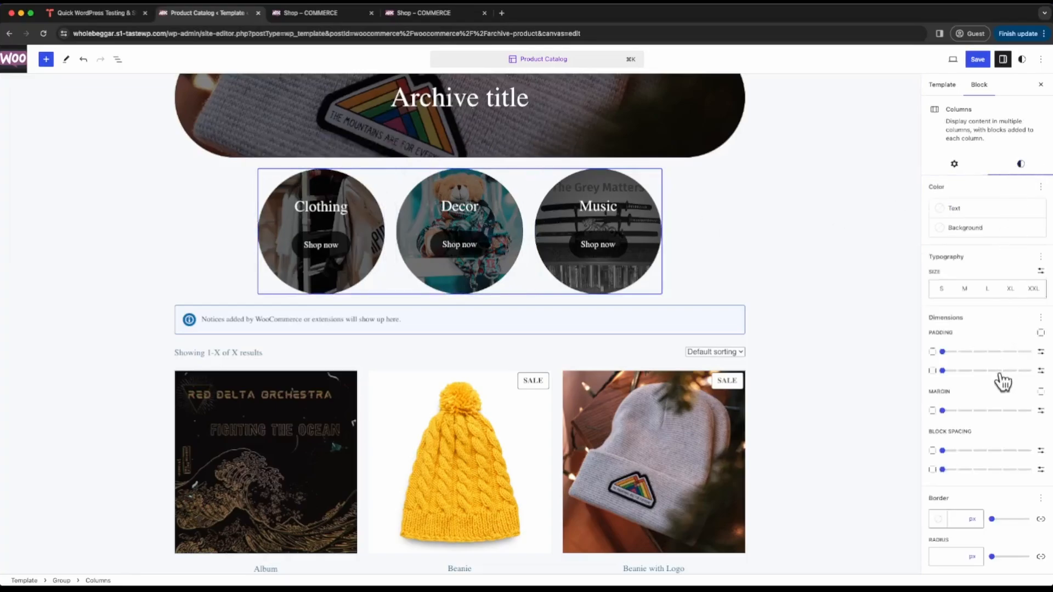
left_click_drag(944, 471, 977, 479)
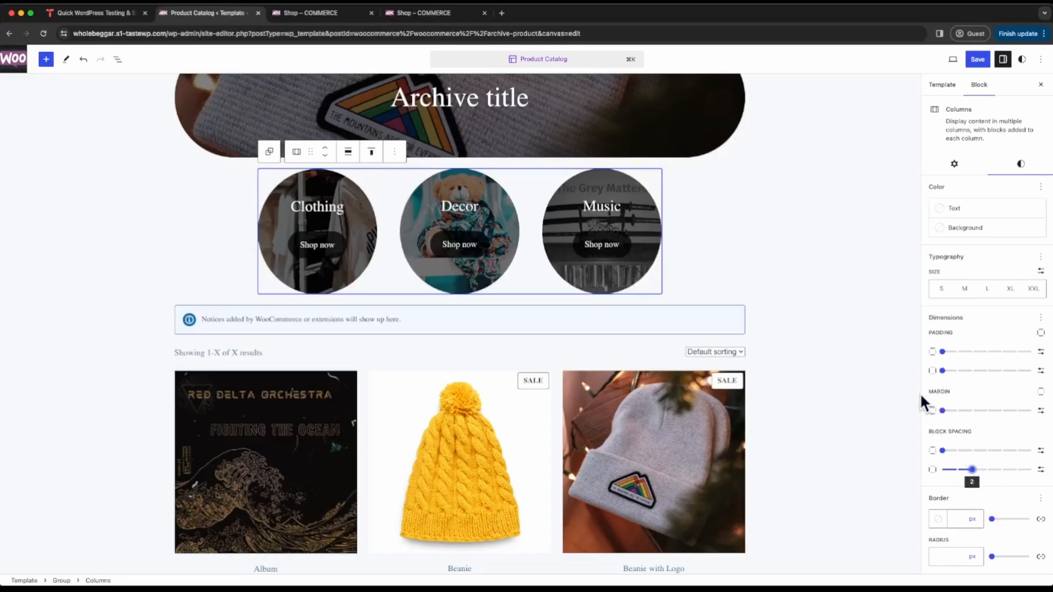
left_click_drag(944, 412, 987, 417)
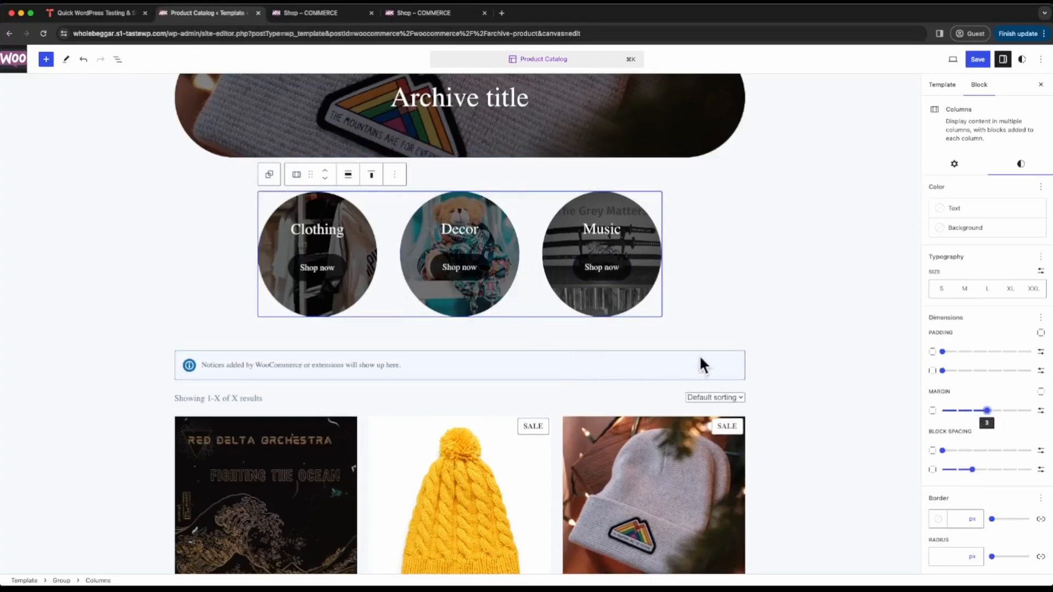
- Save the changes to the Product Catalog template
left_click(978, 60)
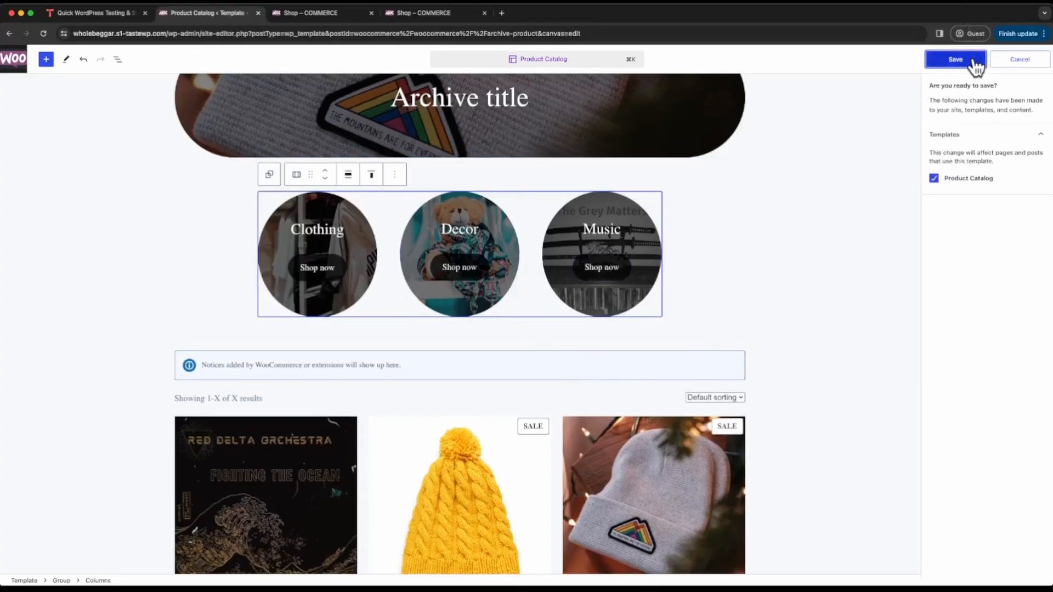
left_click(976, 61)
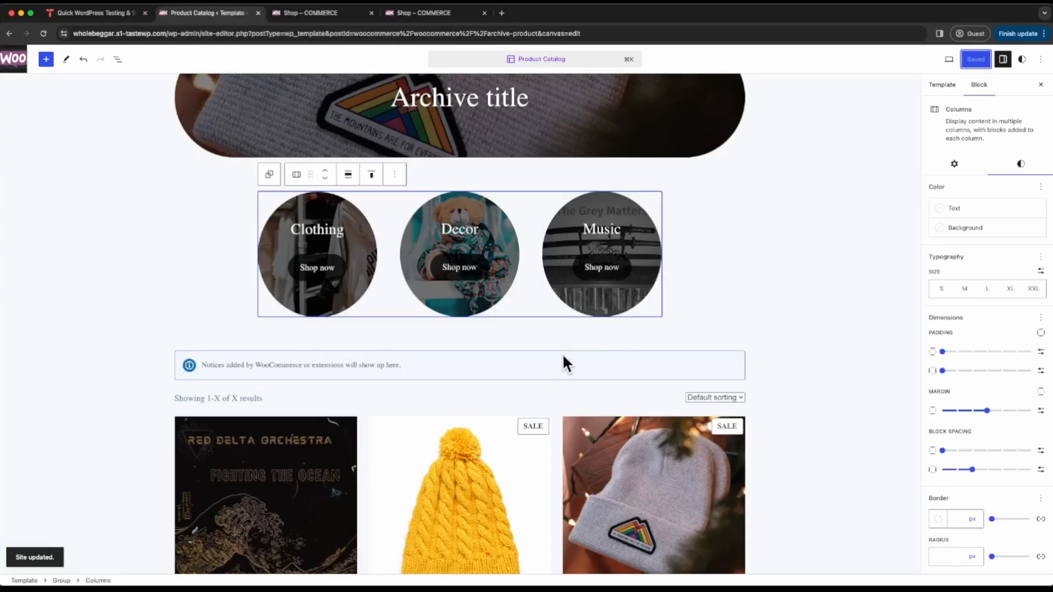
mouse_move(564, 401)
scroll(441, 444, "down", 5)
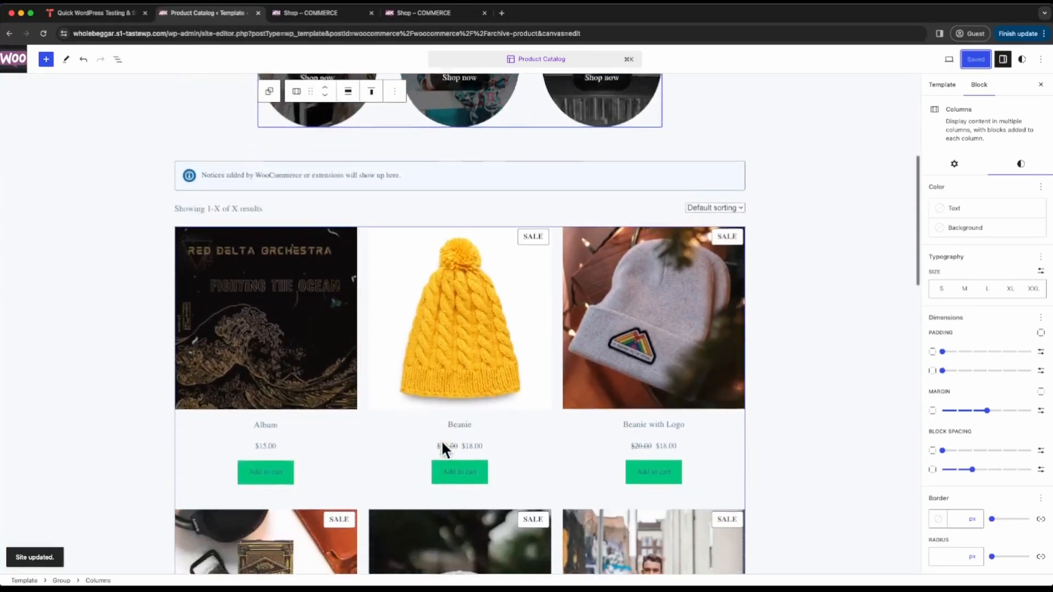
scroll(442, 443, "down", 2)
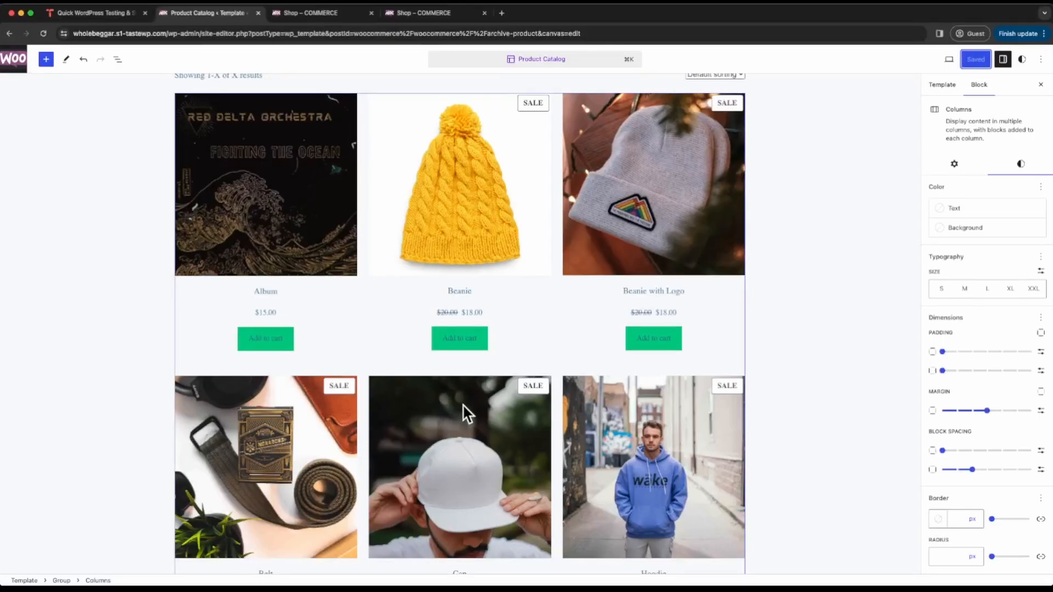
- Set the text color of the Product template block to the theme's black Secondary color, #000000
left_click(463, 411)
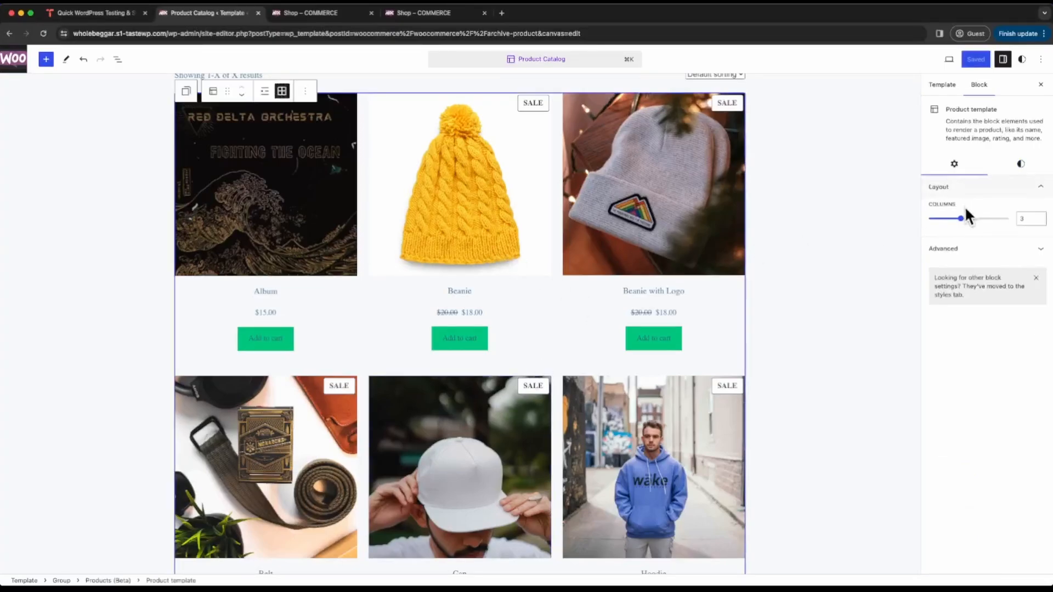
mouse_move(961, 219)
left_mouse_down()
mouse_move(1008, 219)
mouse_move(930, 219)
mouse_move(961, 219)
left_mouse_up()
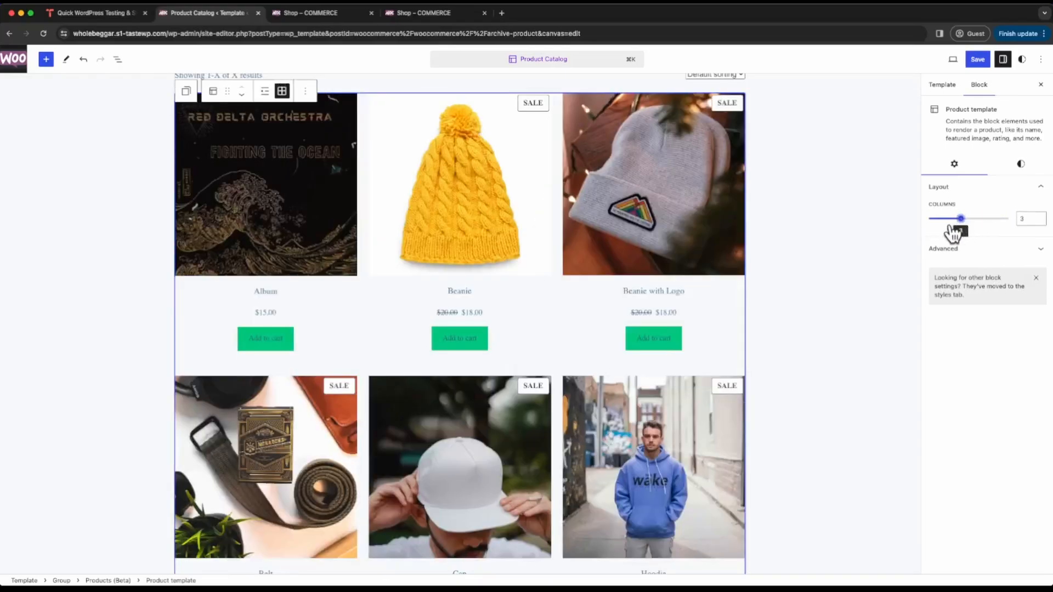
left_click(1020, 165)
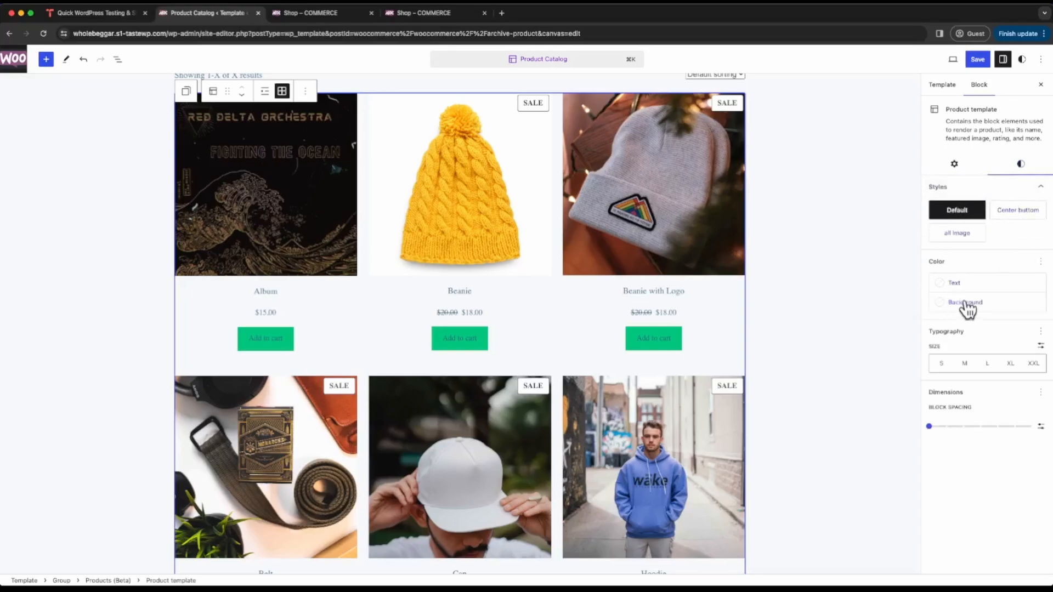
mouse_move(960, 235)
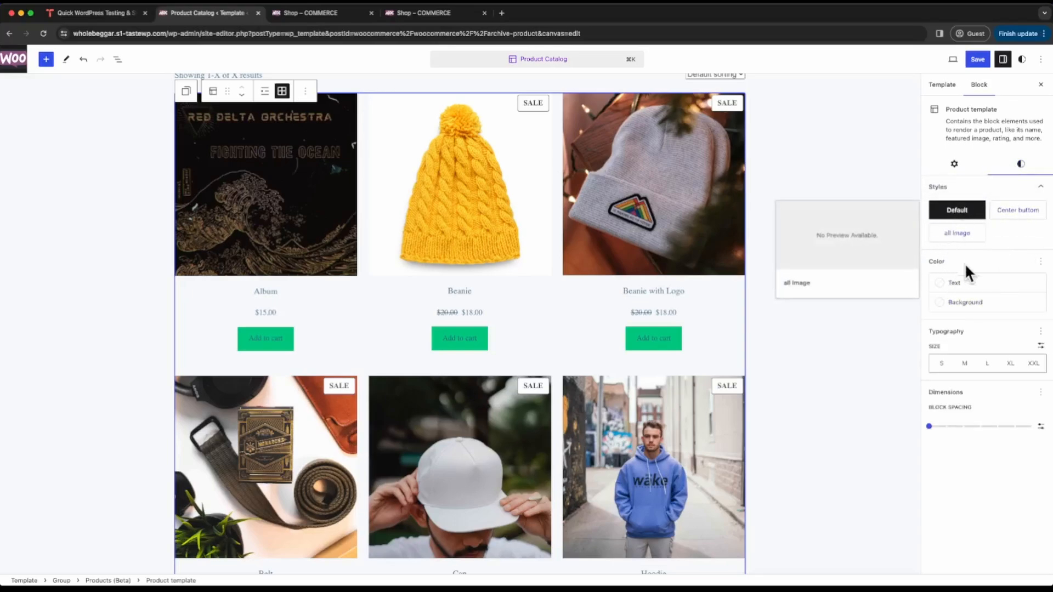
left_click(942, 286)
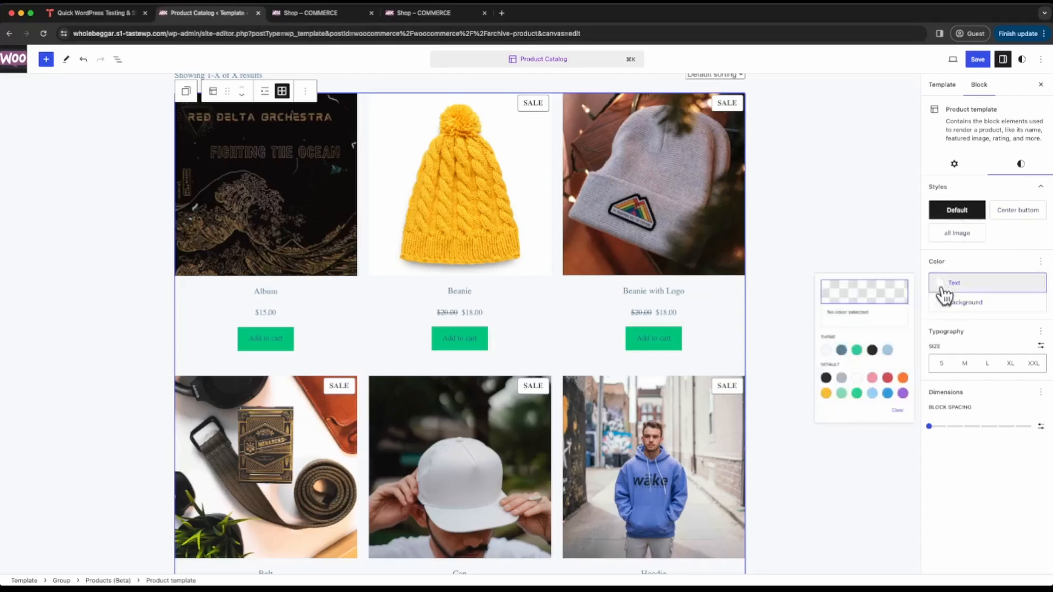
left_click(805, 368)
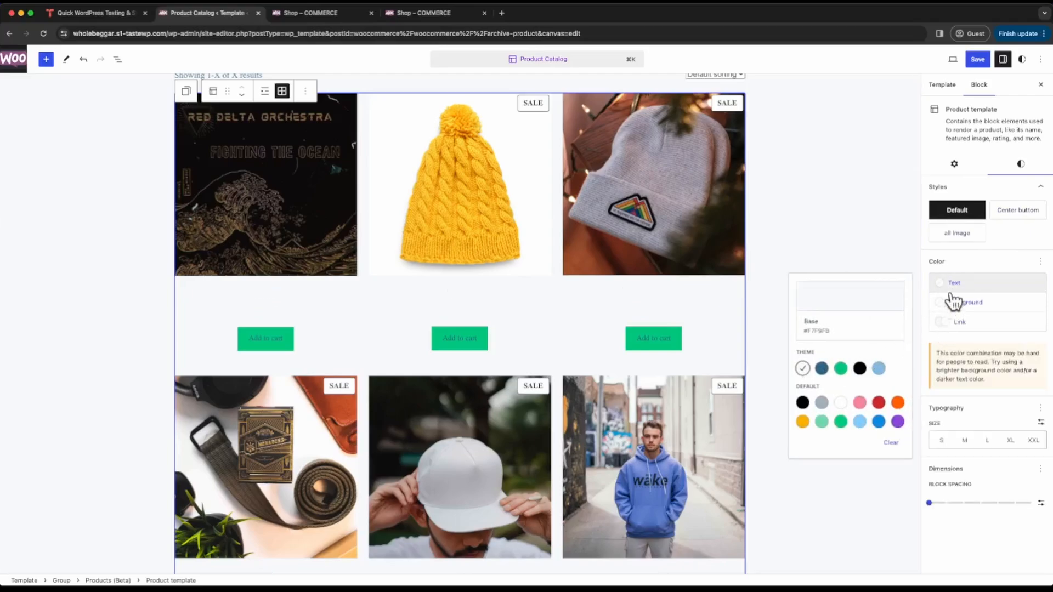
left_click(859, 368)
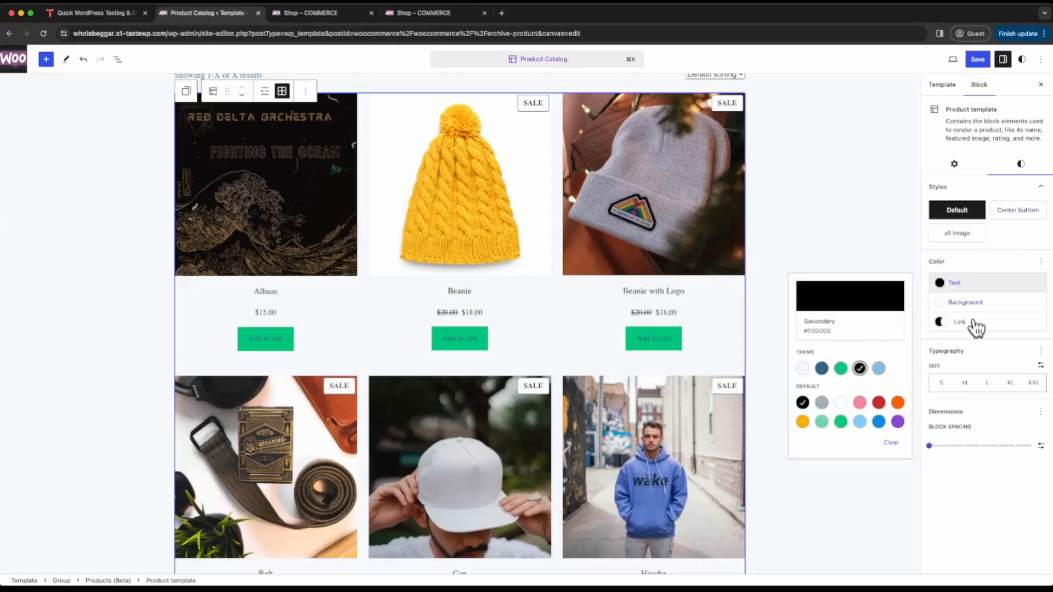
- Try a solid black background on the Product template block and clear that background color
left_click(965, 305)
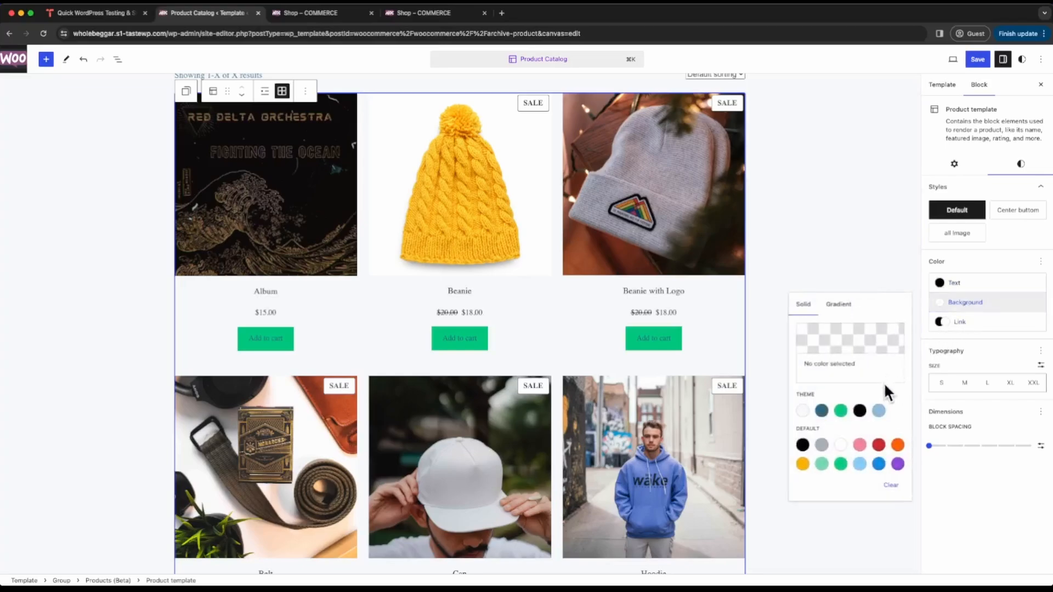
left_click(859, 411)
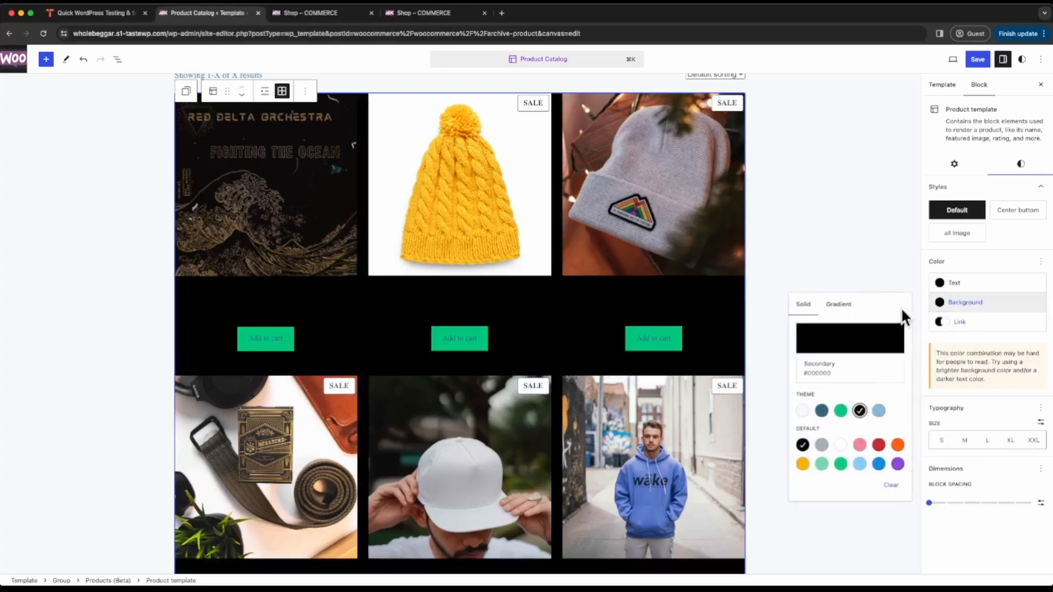
left_click(891, 486)
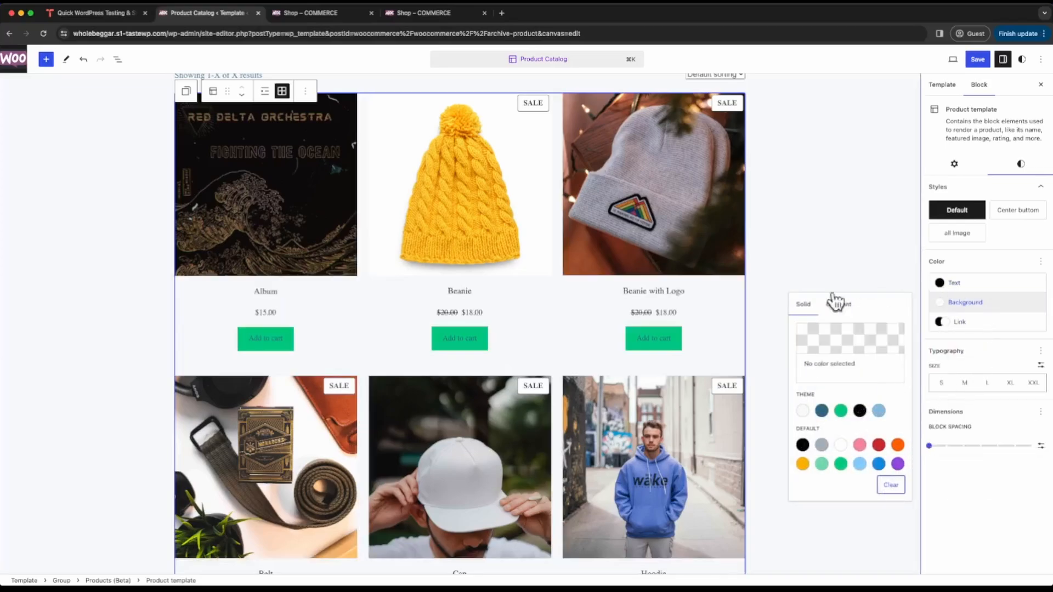
left_click(493, 228)
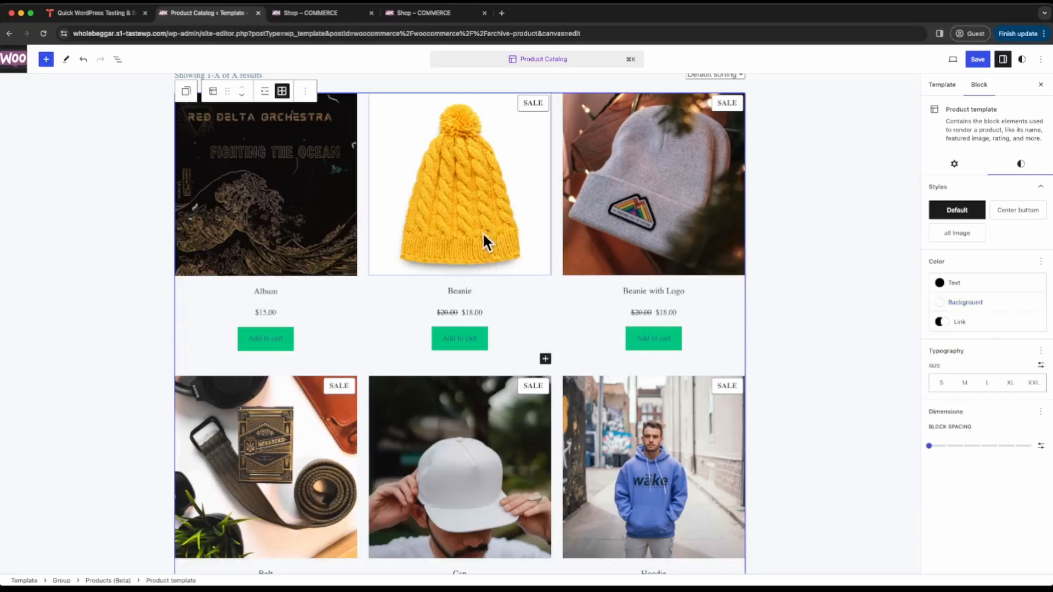
- Insert a Product Rating block at the end of the Product template block's product card
left_click(290, 231)
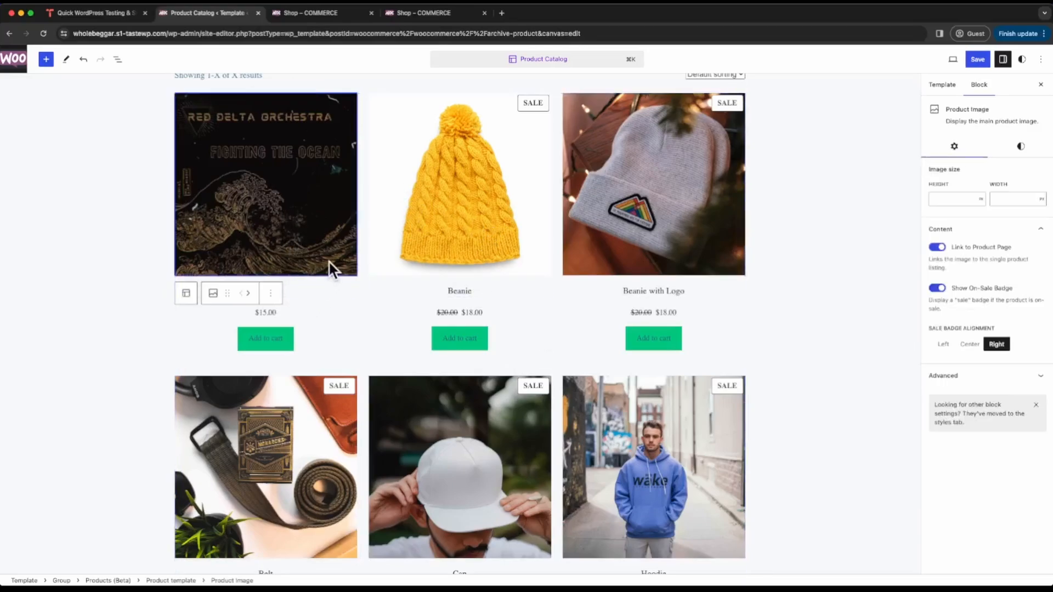
left_click(327, 292)
left_click(325, 310)
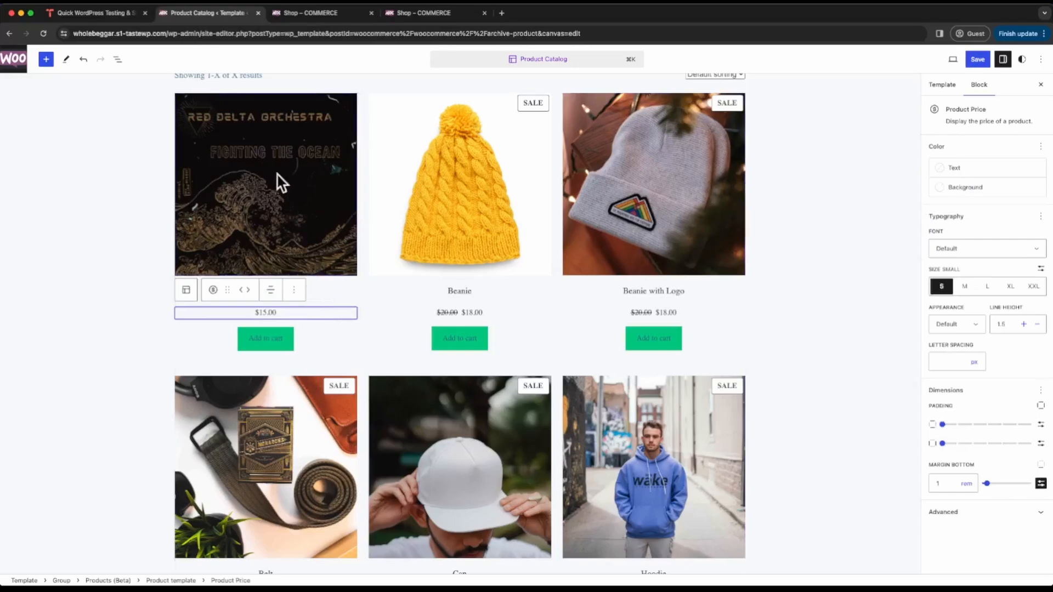
left_click(185, 97)
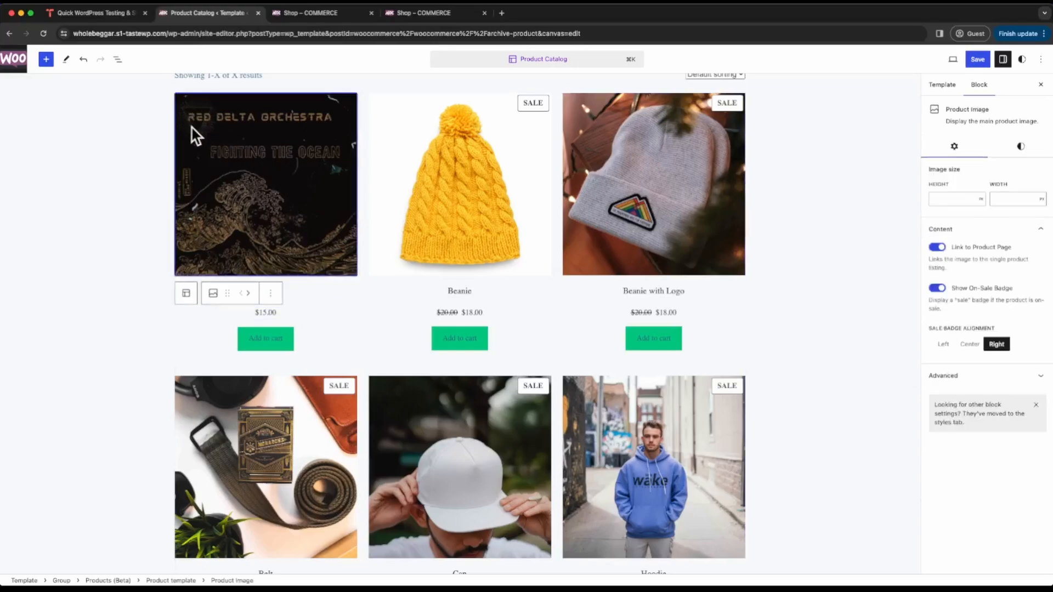
left_click(186, 294)
left_click(351, 340)
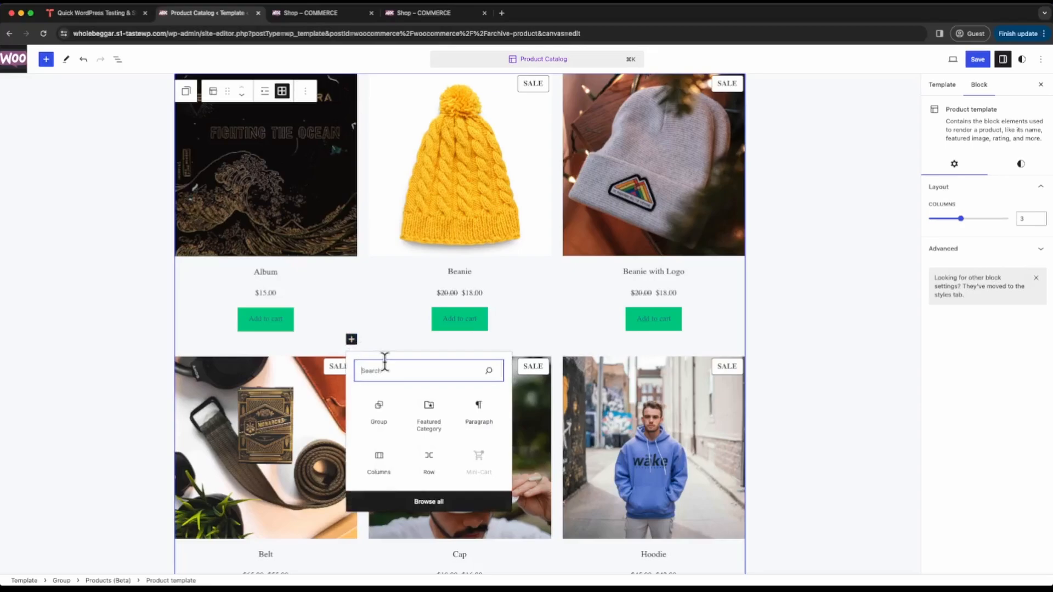
type("rati")
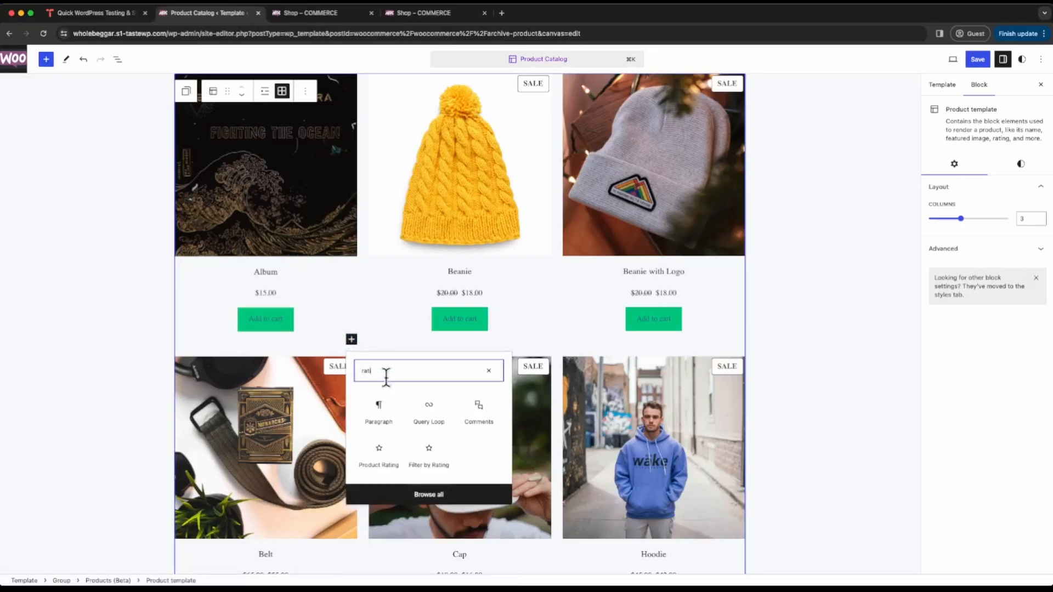
left_click(387, 457)
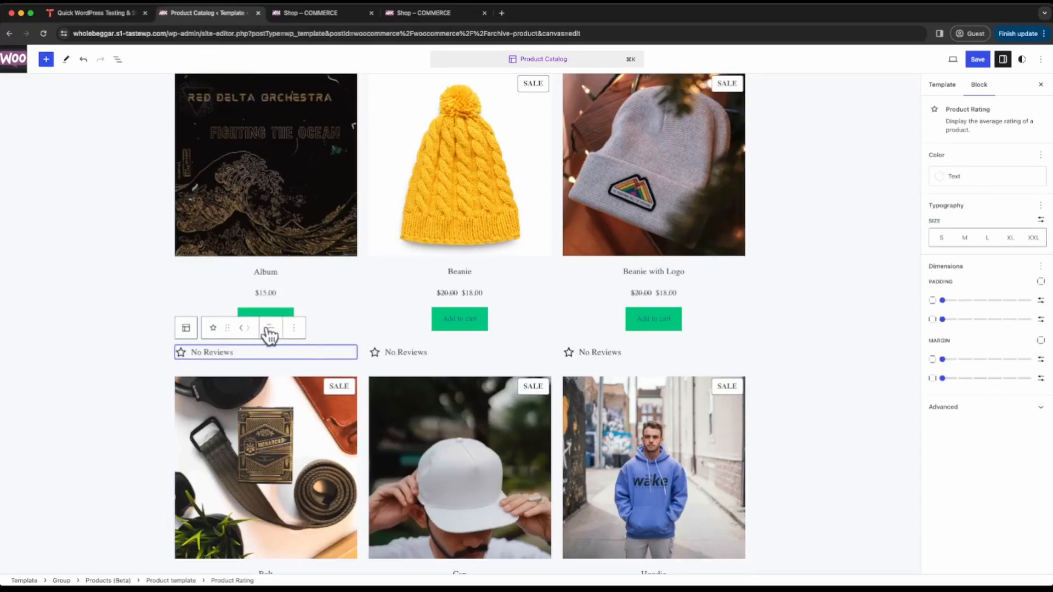
- Move the Product Rating block between the price and the Add to cart button and center-align its text
left_click_drag(226, 328, 255, 292)
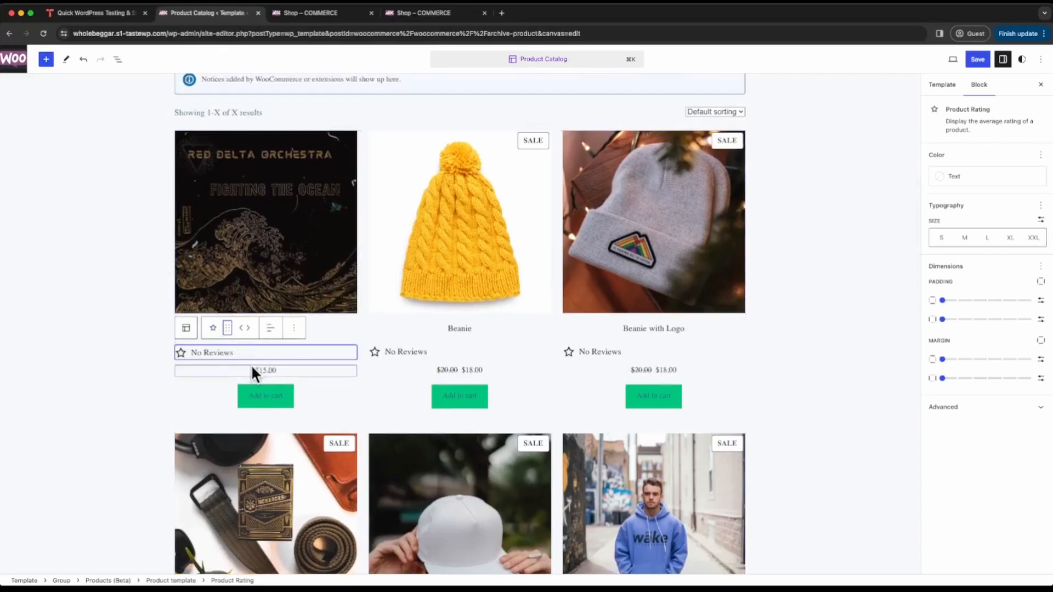
left_click(241, 330)
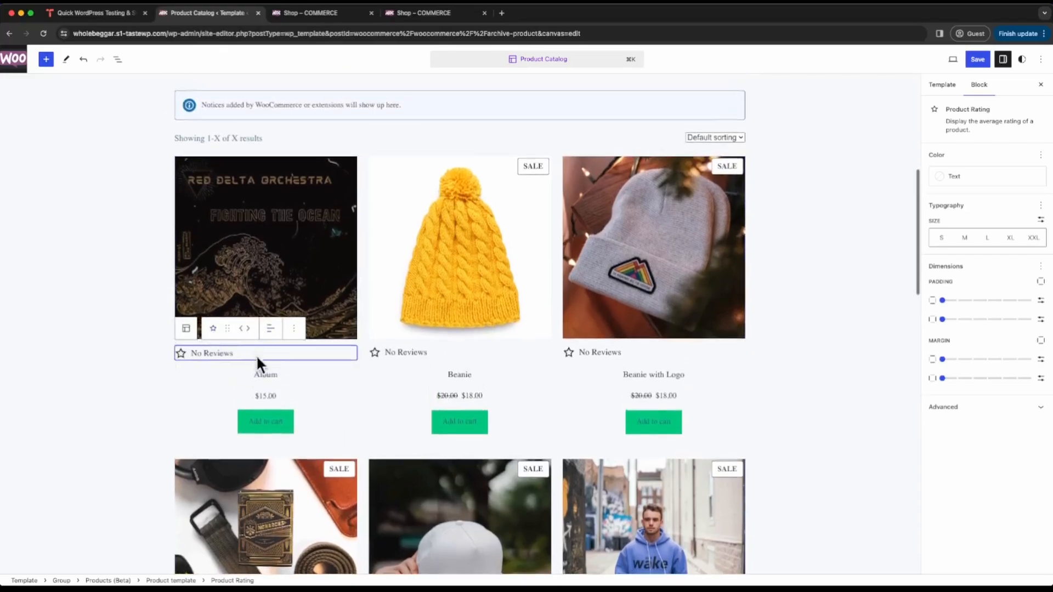
left_click(248, 331)
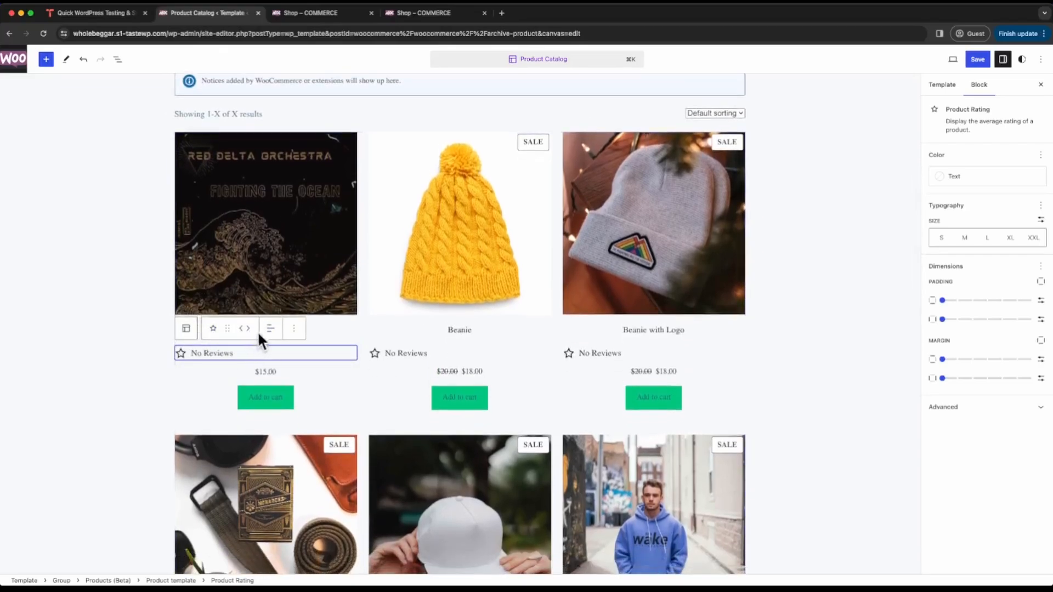
left_click(248, 329)
left_click(271, 331)
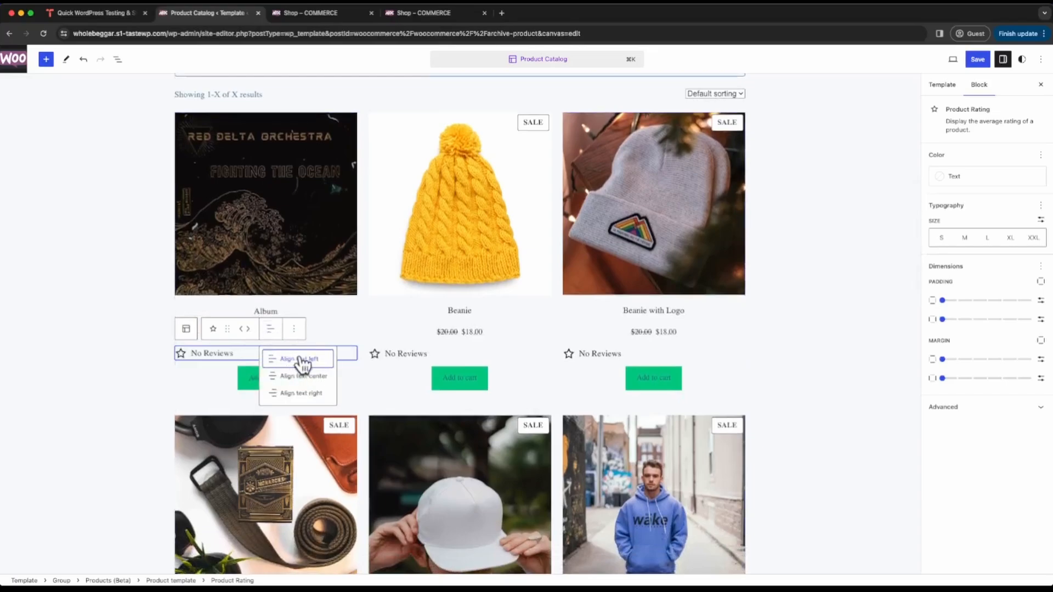
left_click(305, 374)
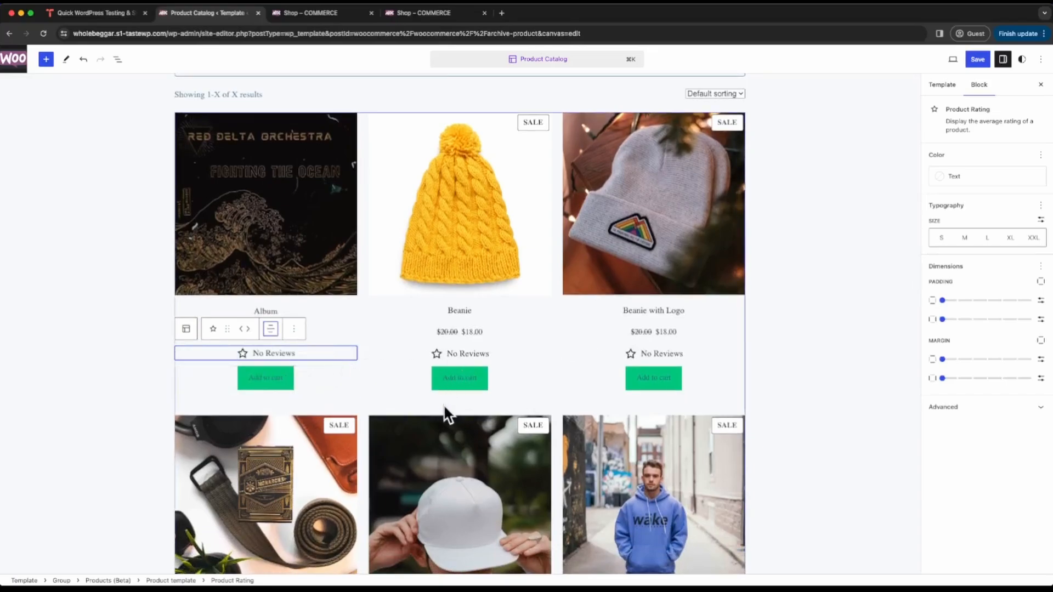
scroll(456, 379, "down", 2)
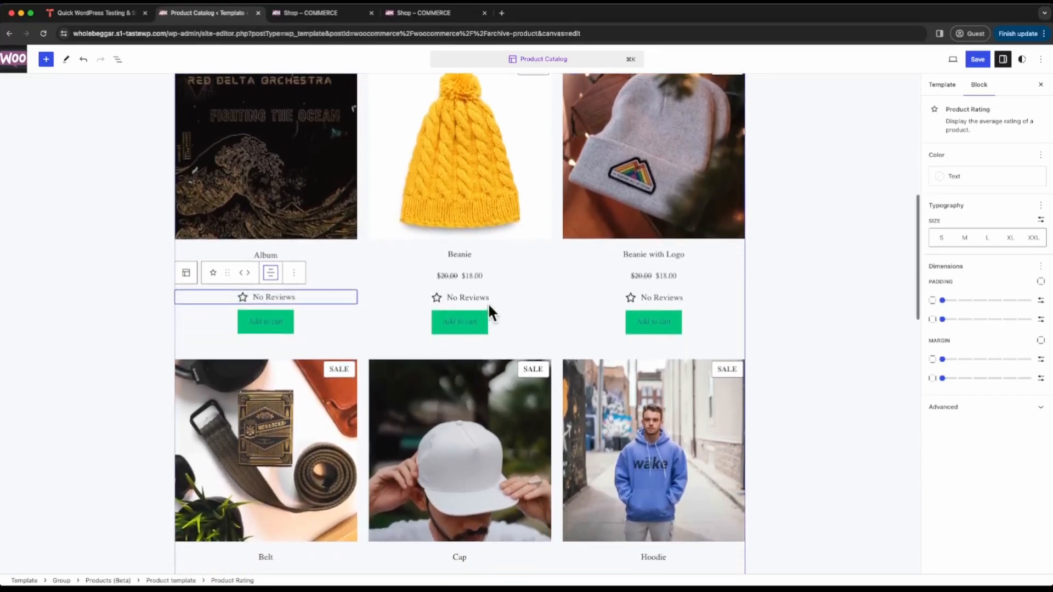
left_click(344, 227)
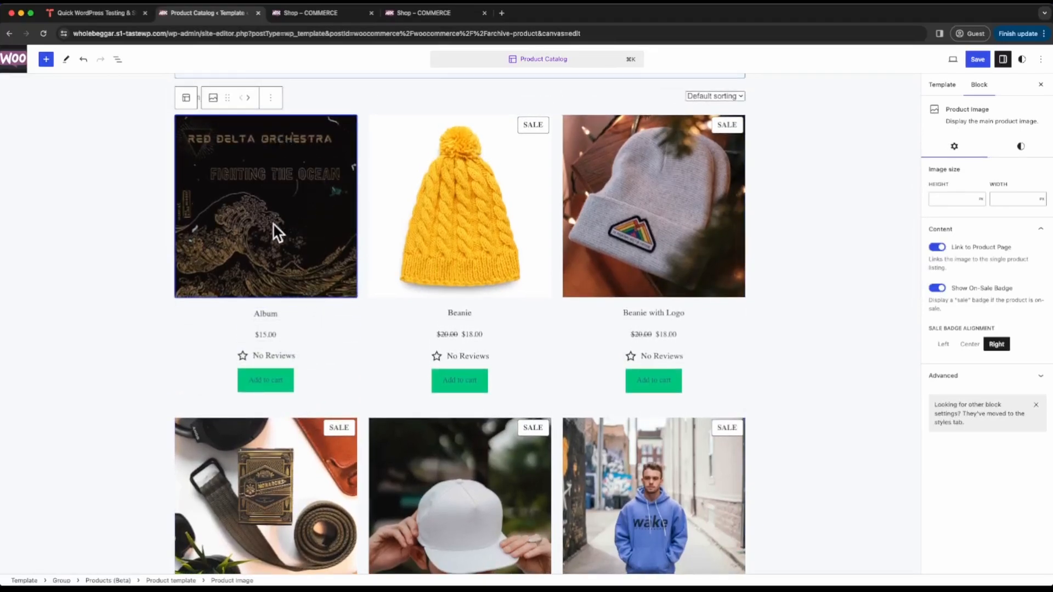
left_click(313, 297)
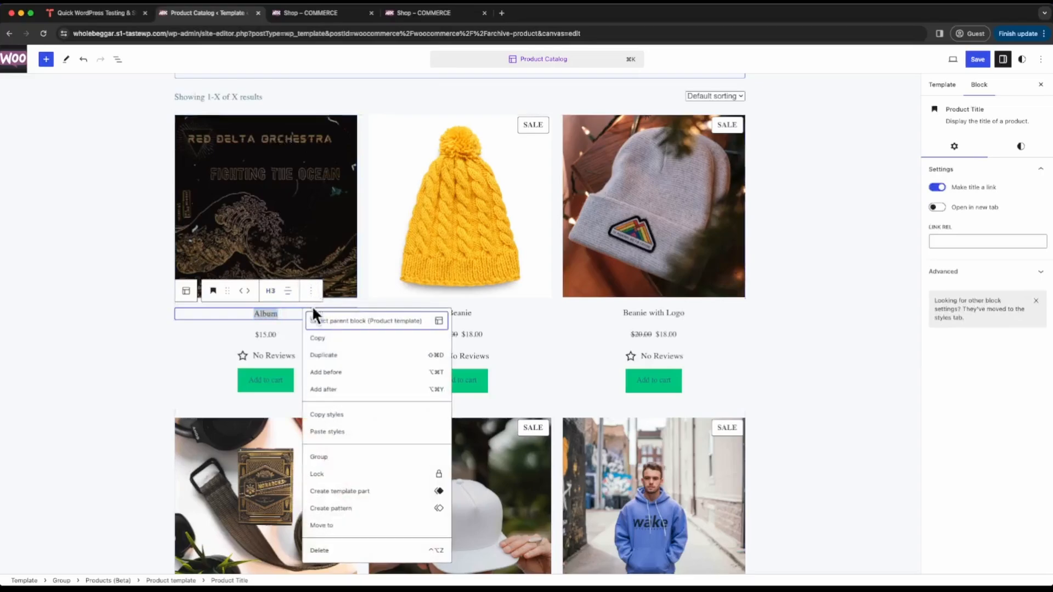
left_click(244, 333)
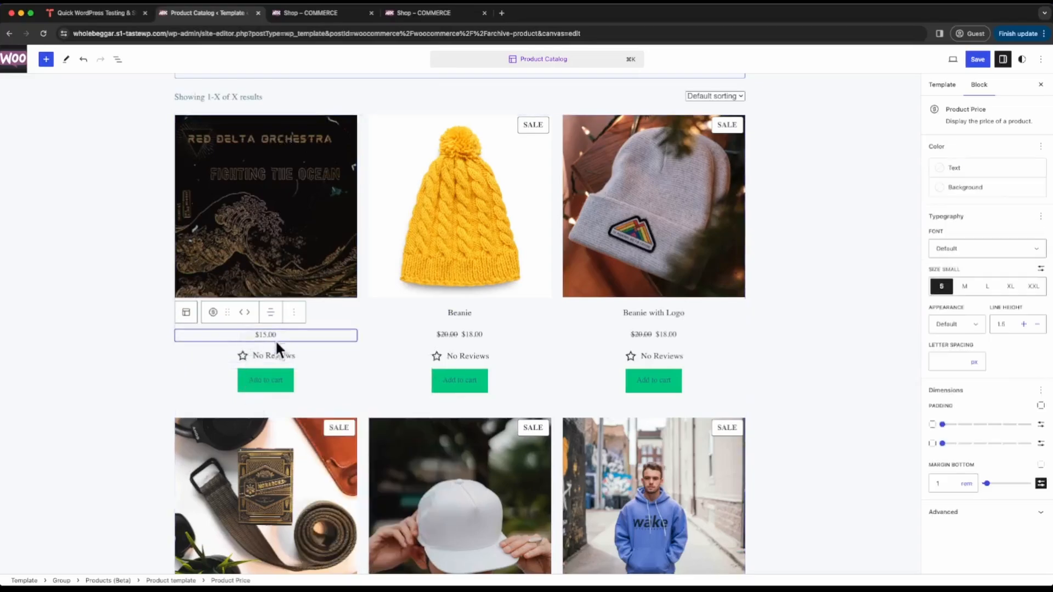
scroll(354, 352, "down", 2)
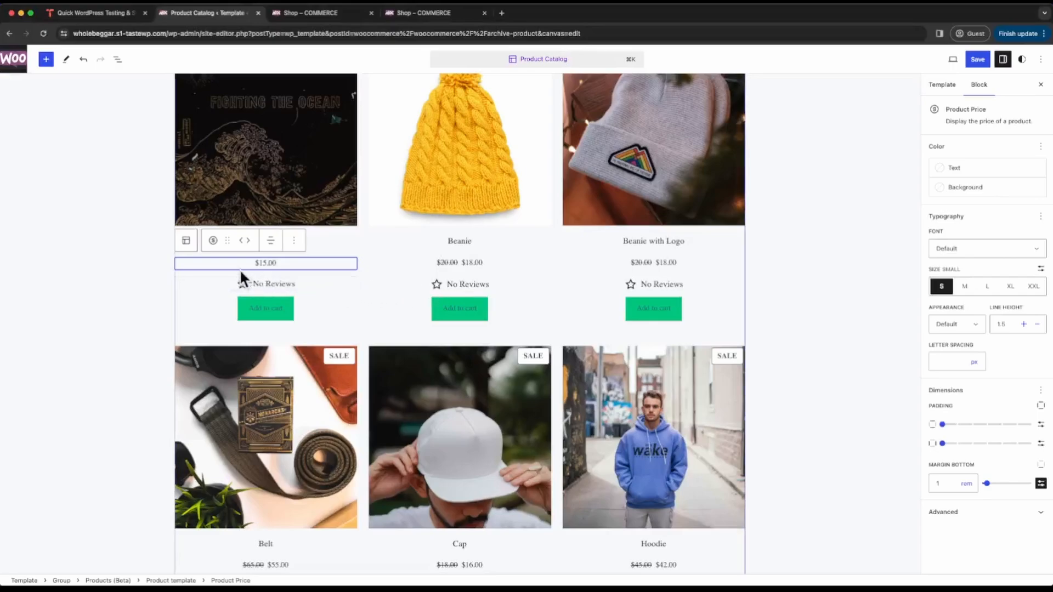
- Apply the Center buttom style to the whole Product template block and save the Product Catalog template
left_click(187, 241)
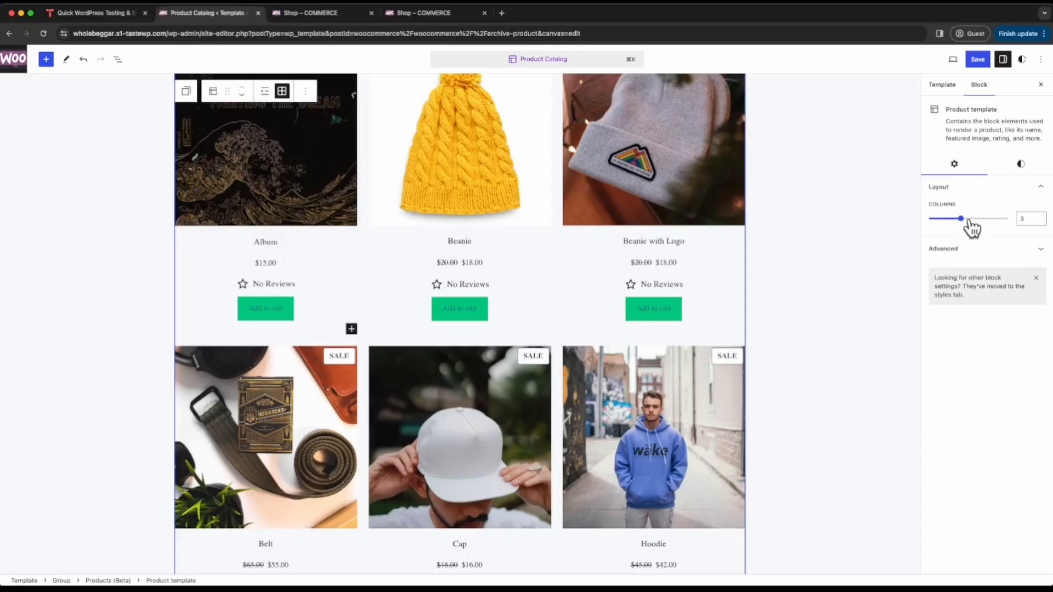
left_click(1020, 165)
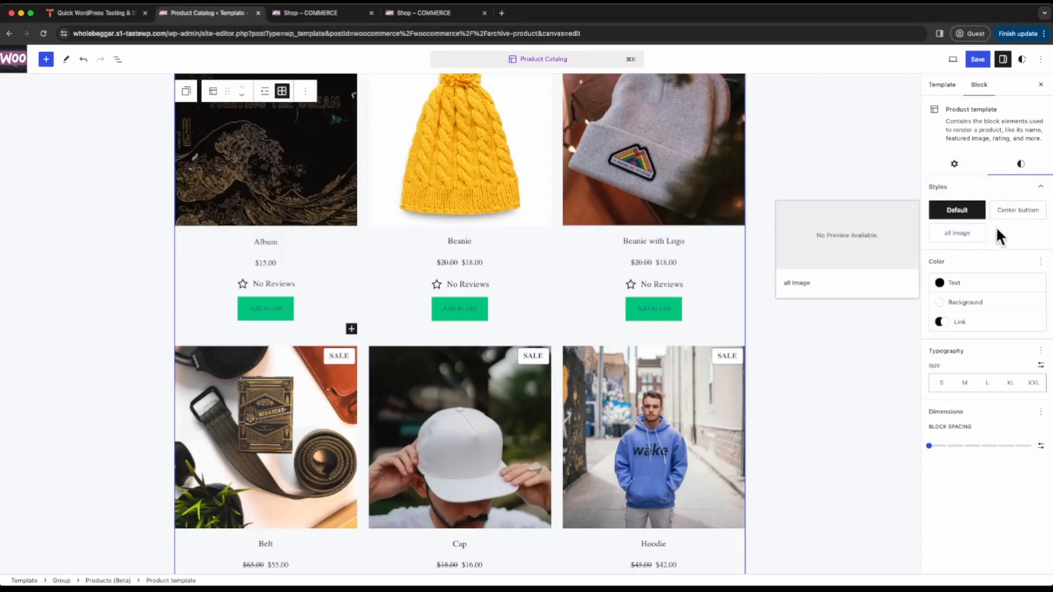
left_click(1021, 214)
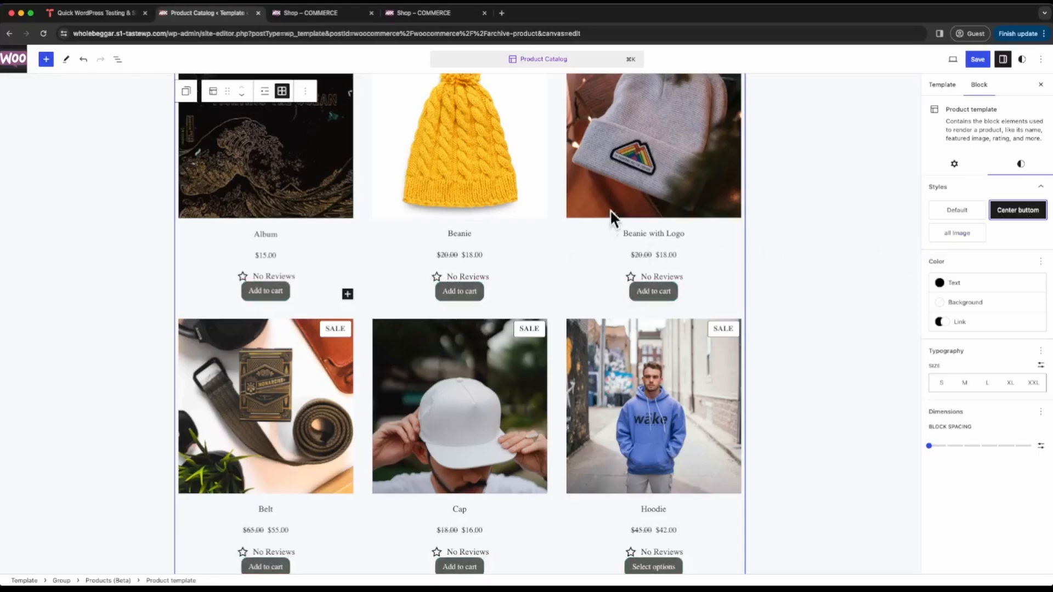
scroll(514, 379, "down", 3)
scroll(627, 337, "up", 2)
scroll(645, 335, "up", 1)
left_click(979, 60)
left_click(978, 60)
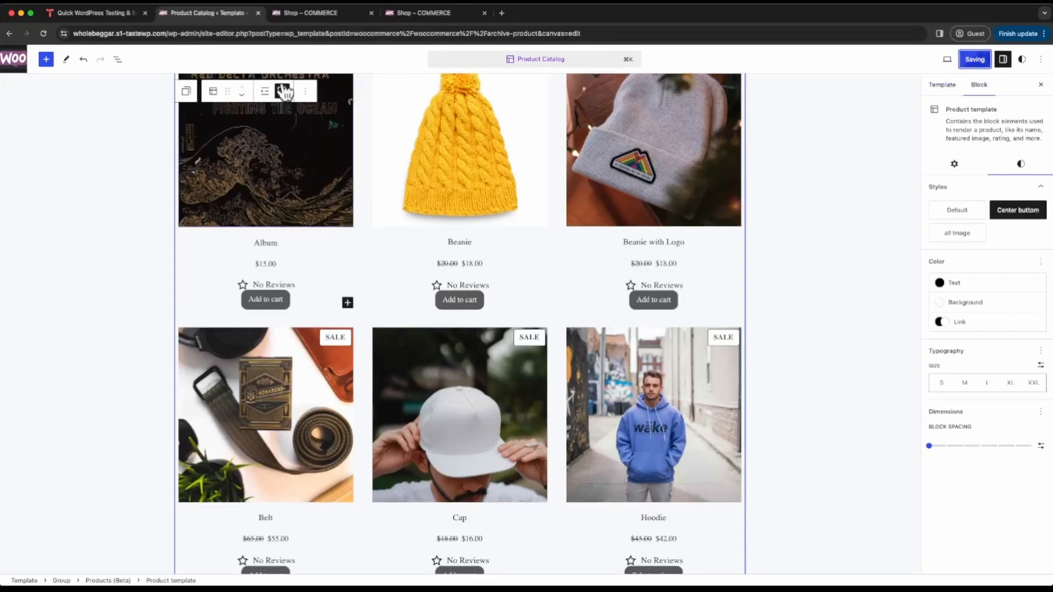
- Open the site's live shop page at /shop in place of the template editor
left_click(176, 34)
left_click(170, 34)
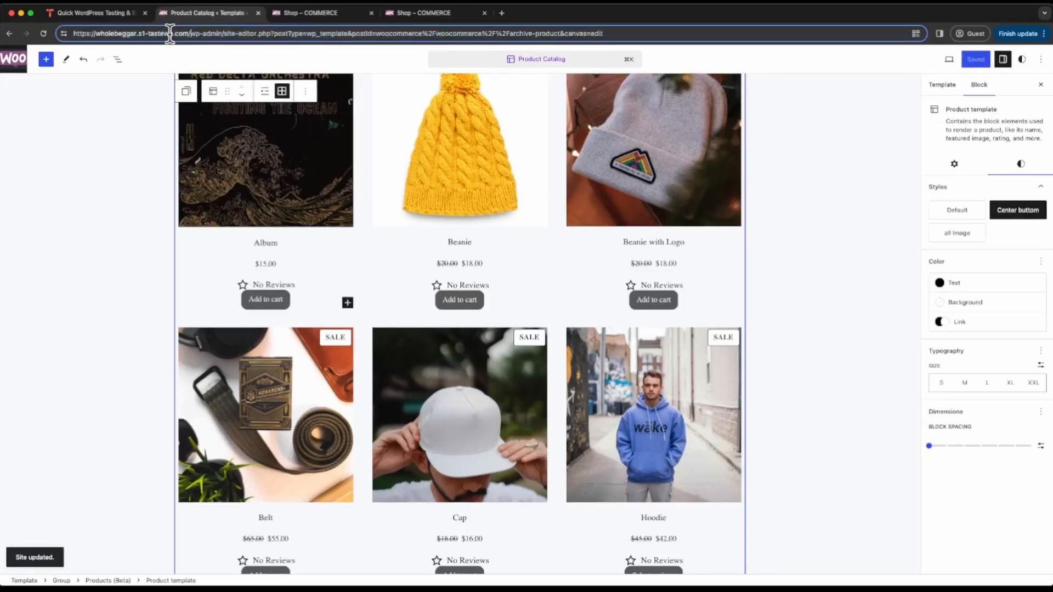
left_click_drag(190, 33, 642, 38)
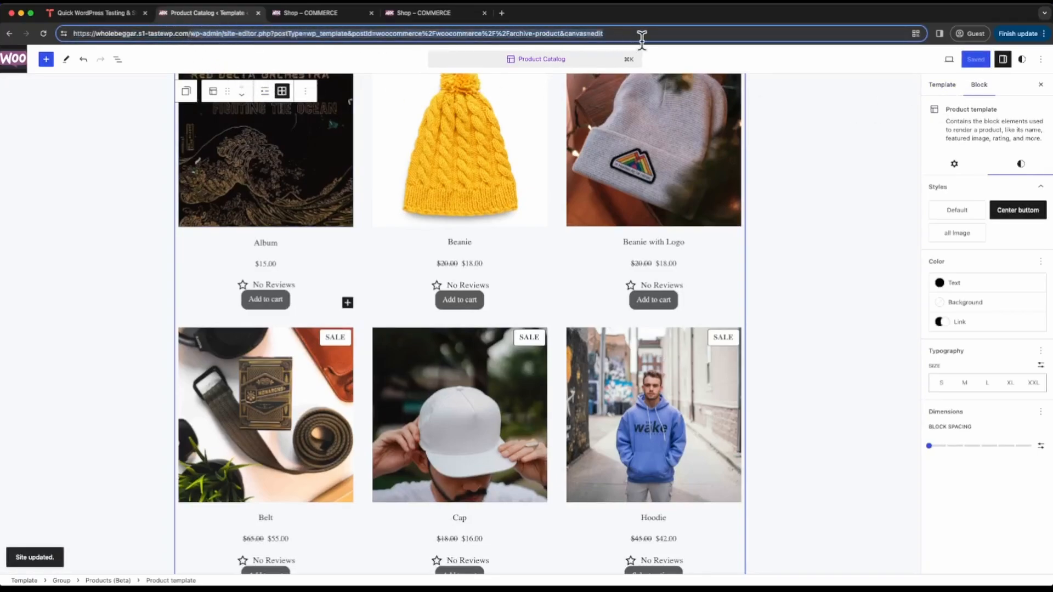
type("shop")
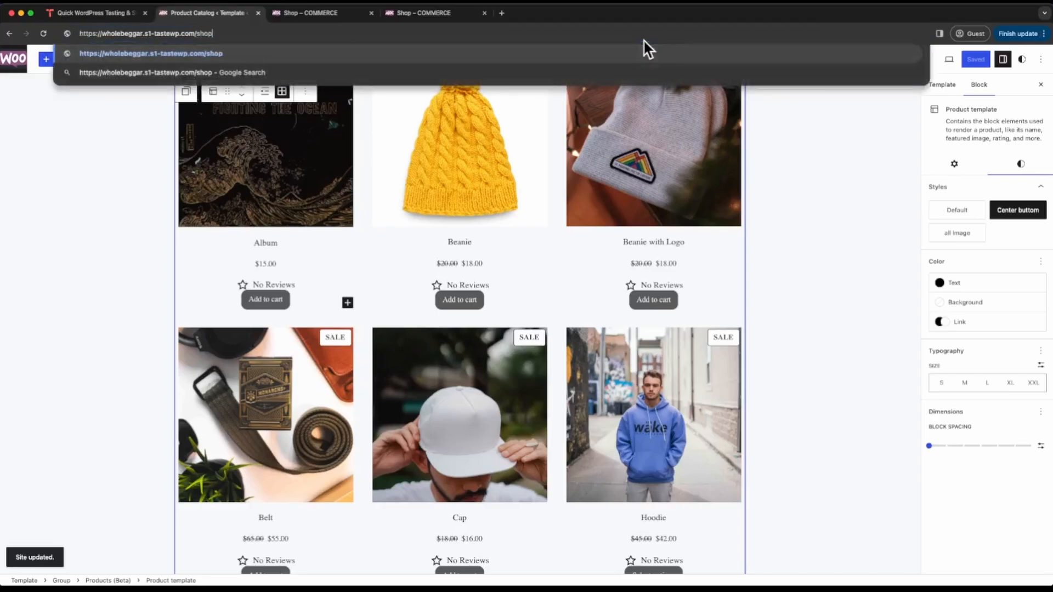
key("Return")
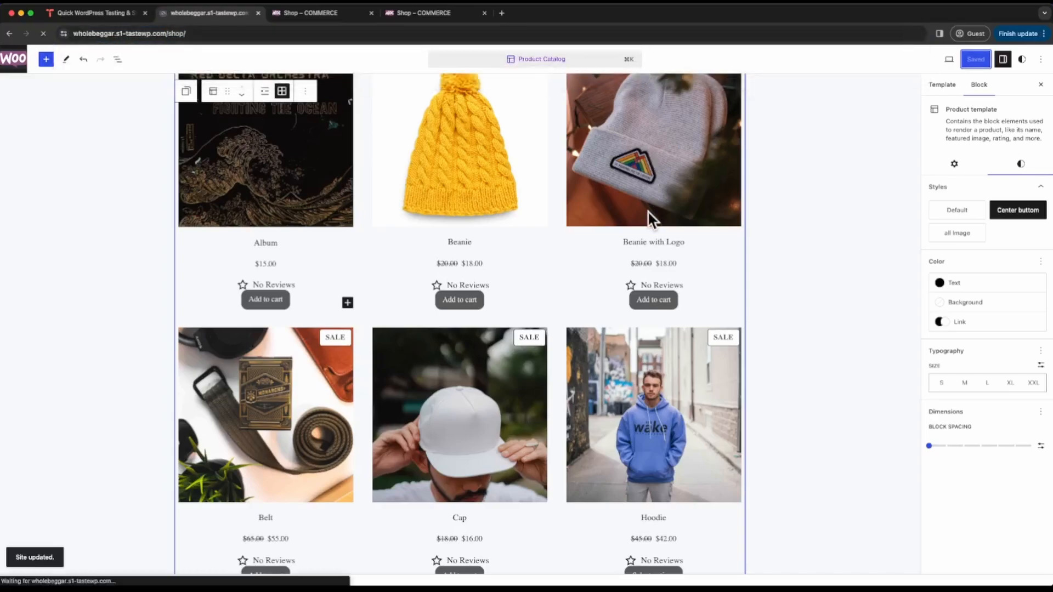
- Open the Beanie with Logo product from the shop grid and bring up Hoodie with Zipper beside it for comparison
scroll(802, 217, "down", 5)
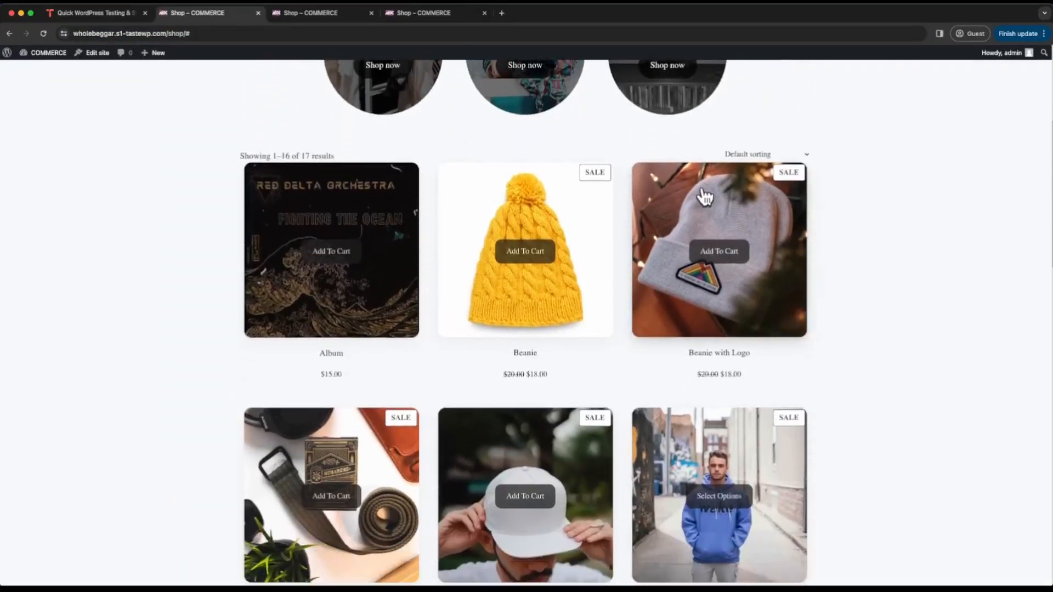
left_click(703, 192)
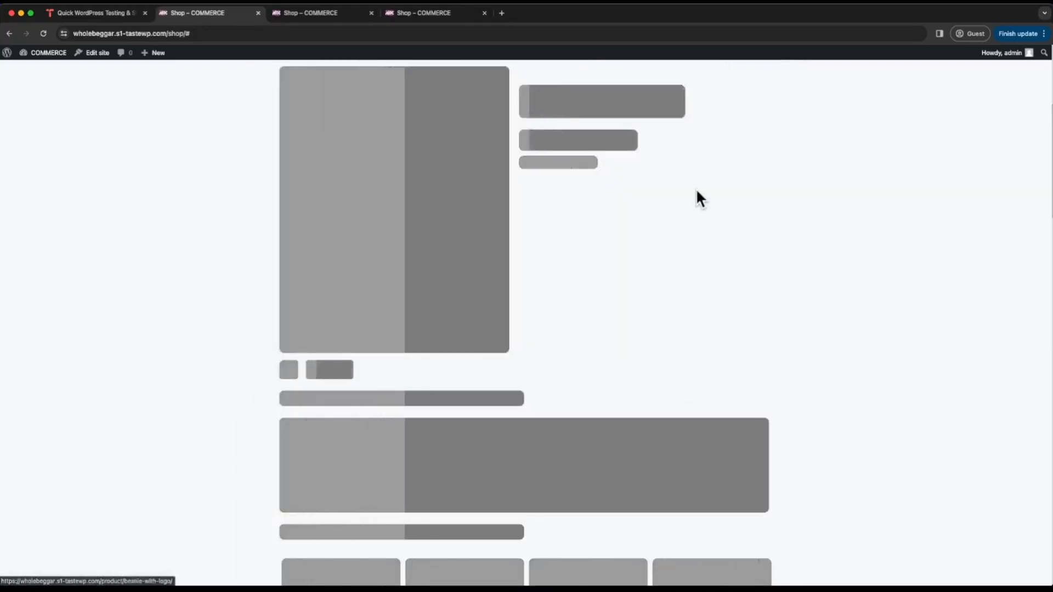
scroll(685, 280, "down", 6)
scroll(734, 329, "down", 3)
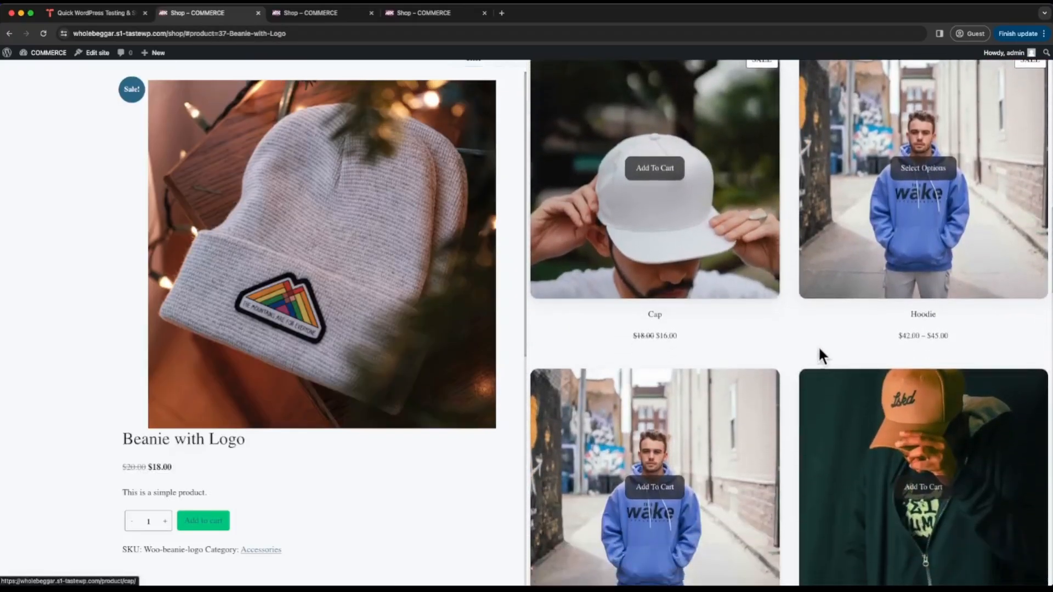
left_click(850, 394)
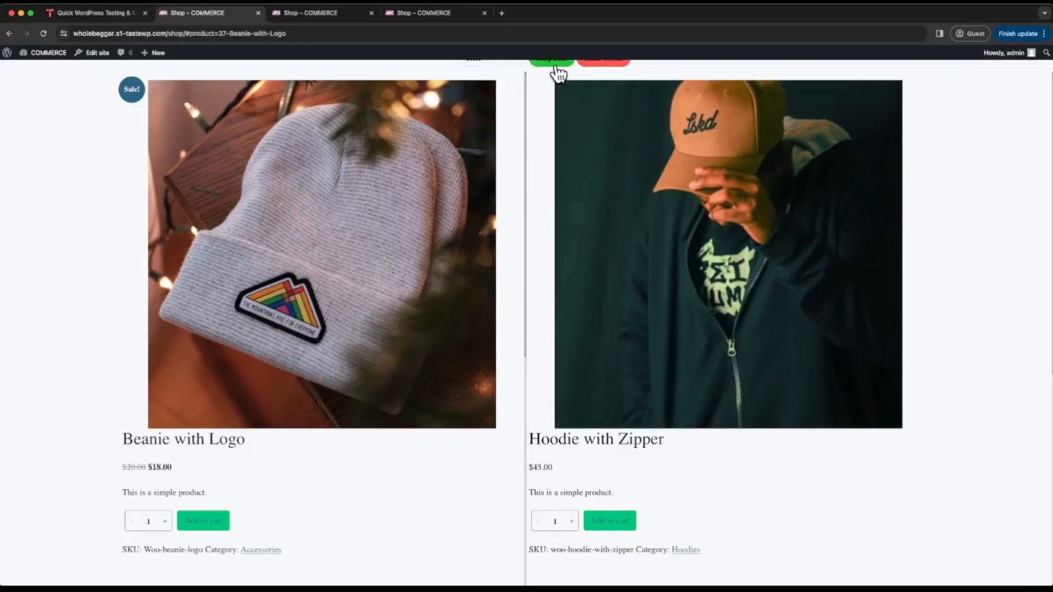
- Keep Hoodie with Zipper as the chosen product, minimize the side-by-side view and look through the shop's product grid
left_click(555, 66)
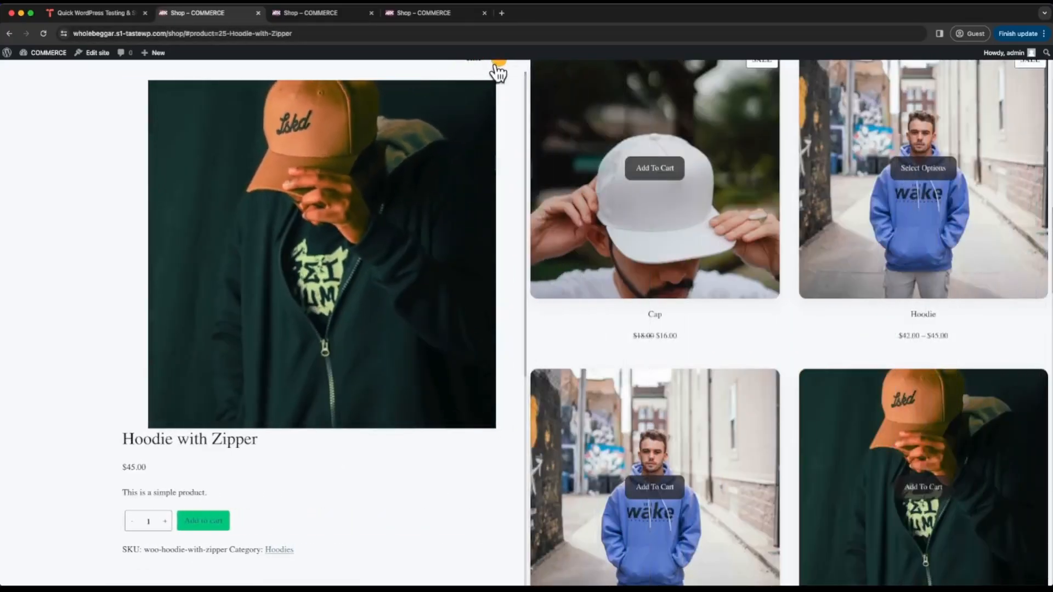
left_click(495, 67)
scroll(481, 243, "down", 5)
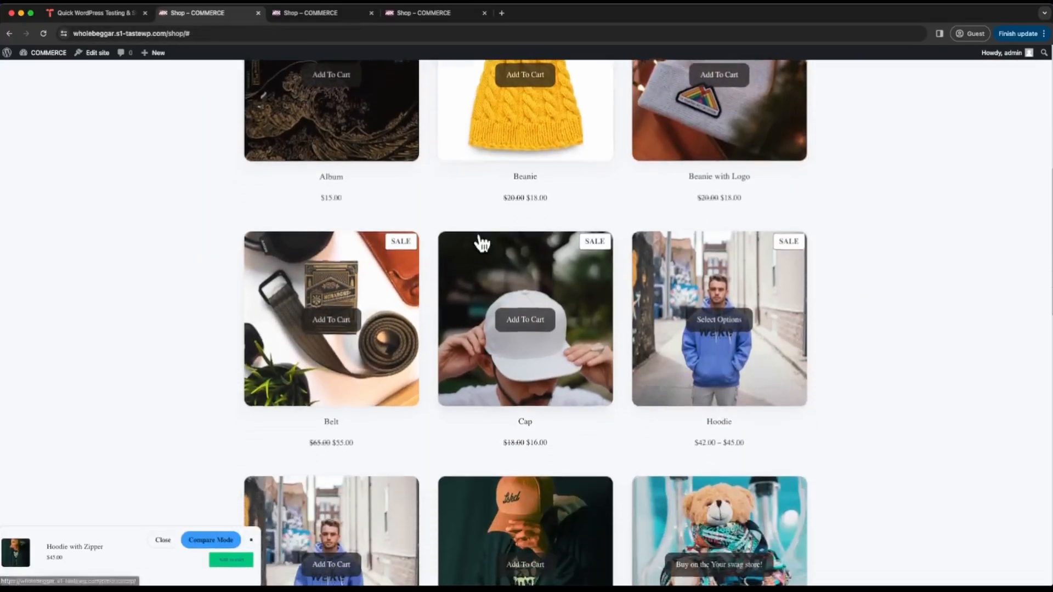
scroll(482, 244, "down", 1)
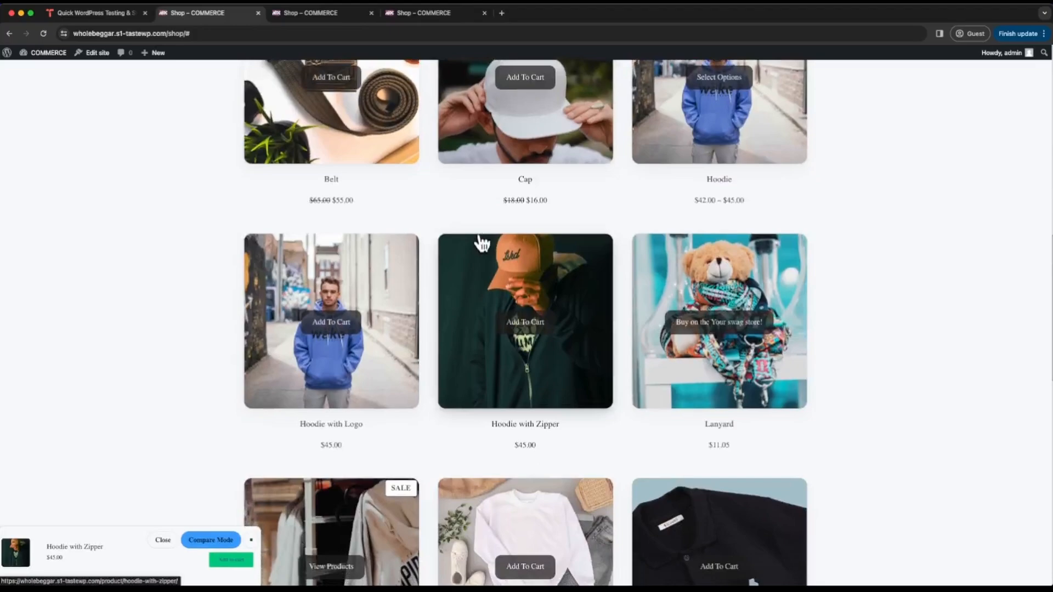